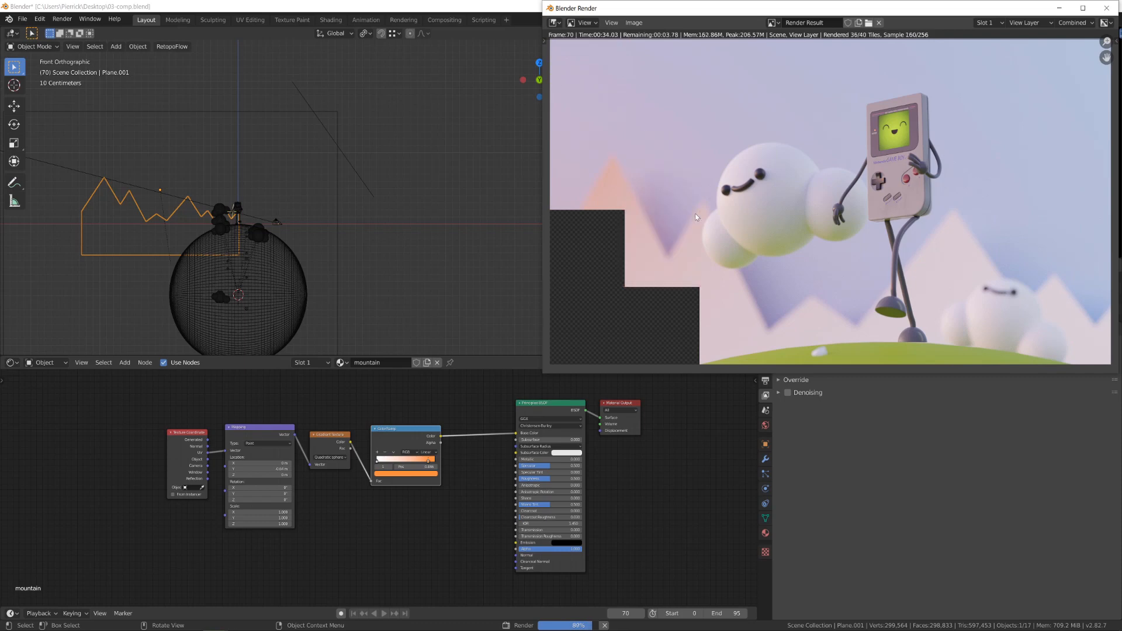
Close the finished render window and turn the main 3D viewport into the Compositor with nodes enabled.
left_click_drag(871, 15, 579, 89)
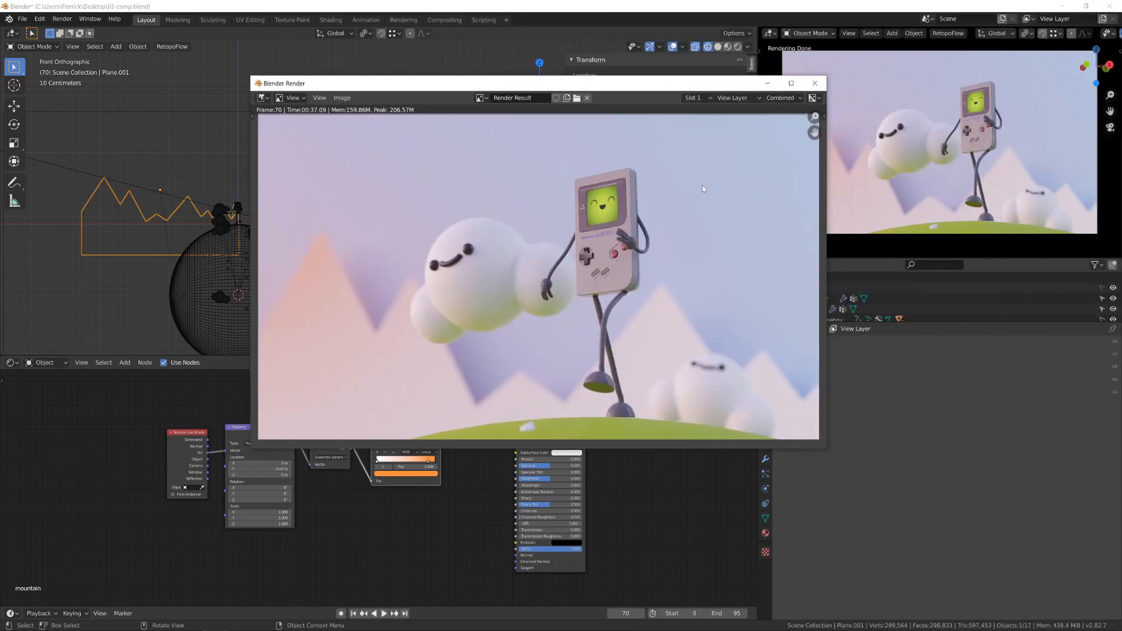
key("Escape")
left_click(12, 33)
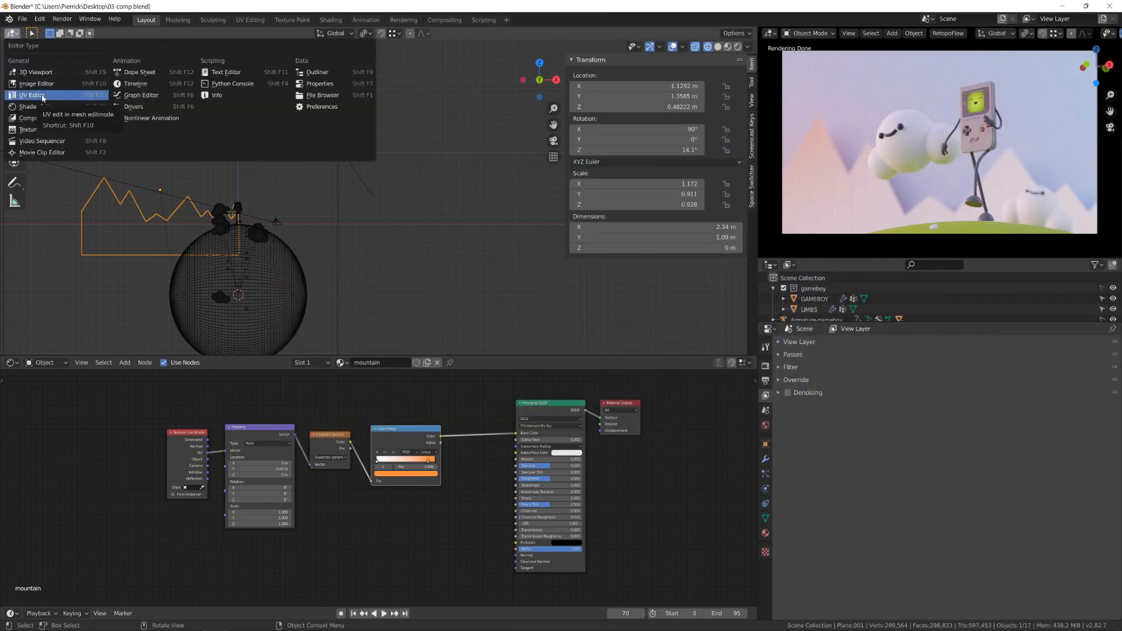
left_click(34, 118)
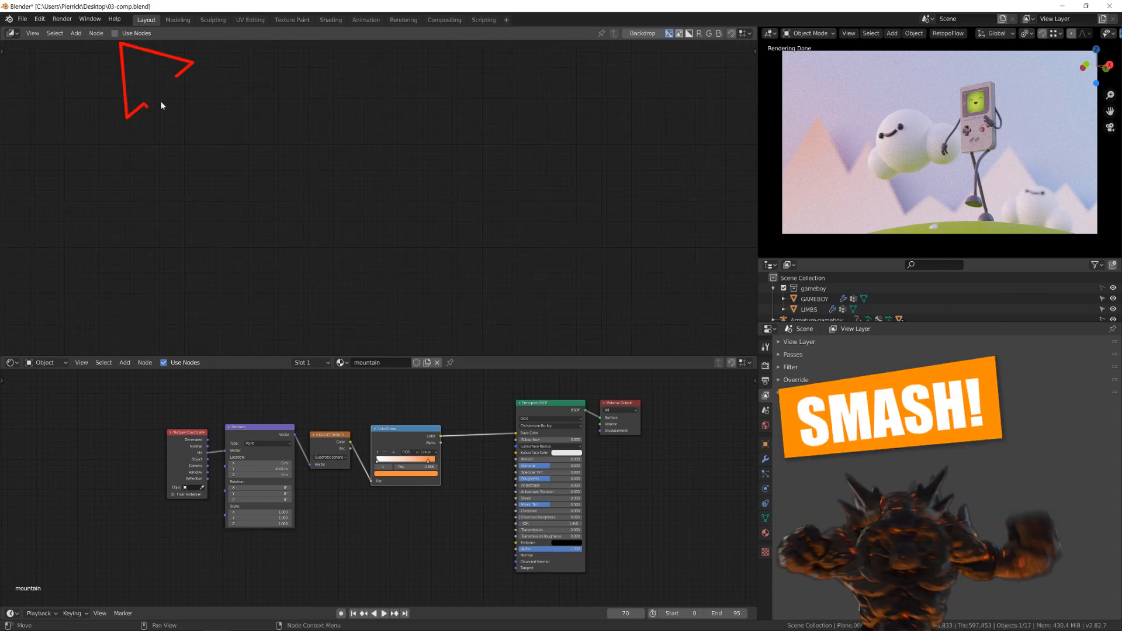
left_click(114, 34)
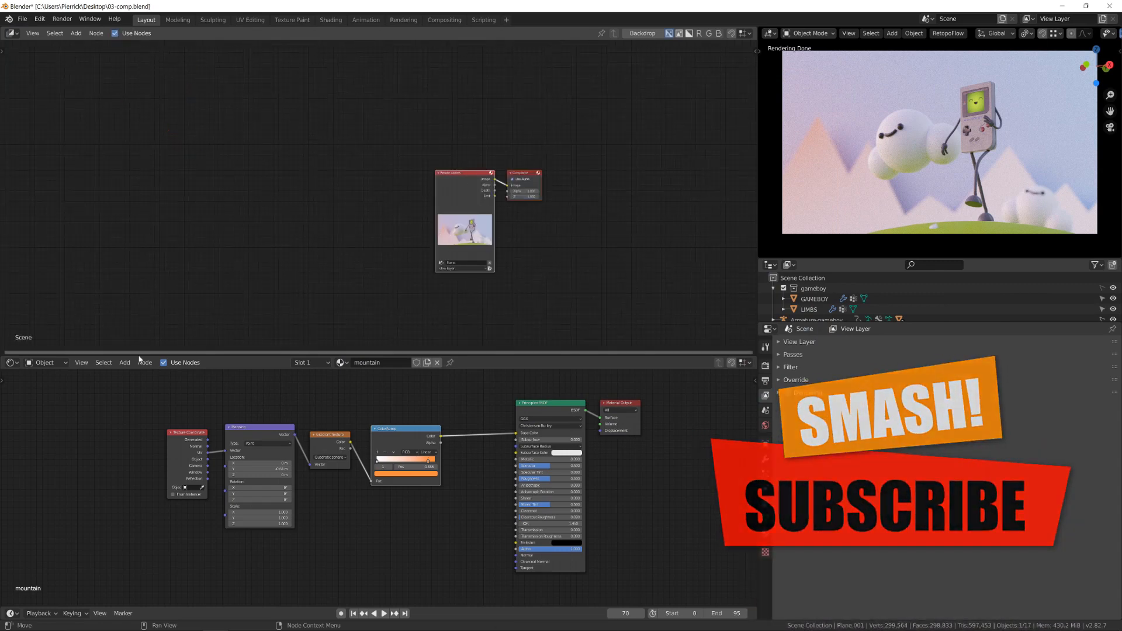
Set the camera viewport to solid shading and change the shader editor area into an Image Editor.
key("z")
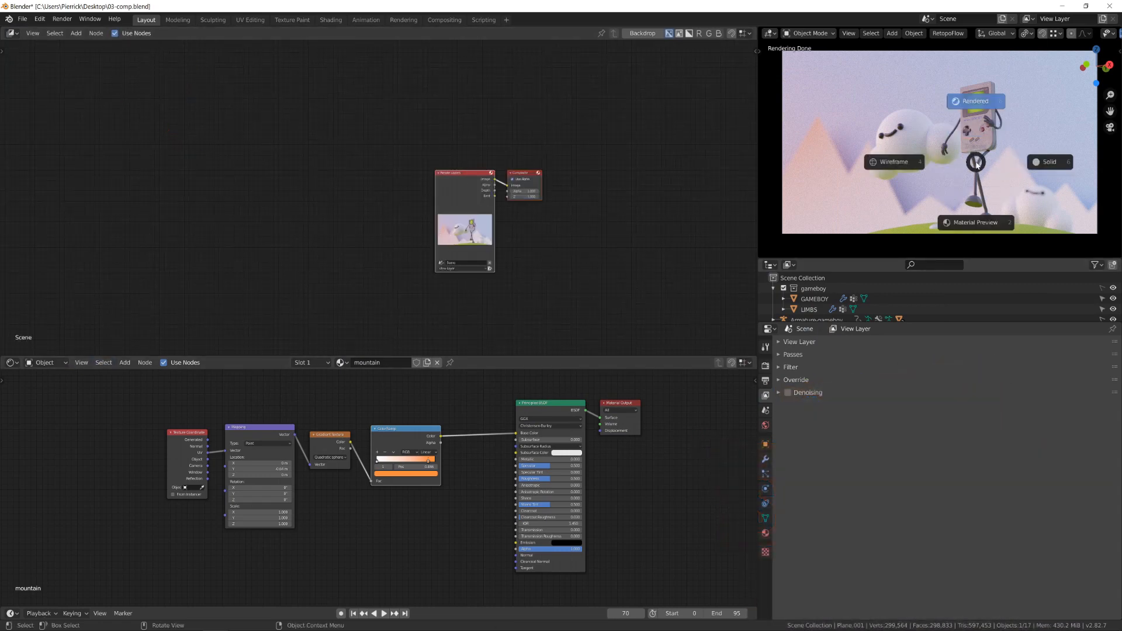
left_click(1049, 162)
left_click(11, 363)
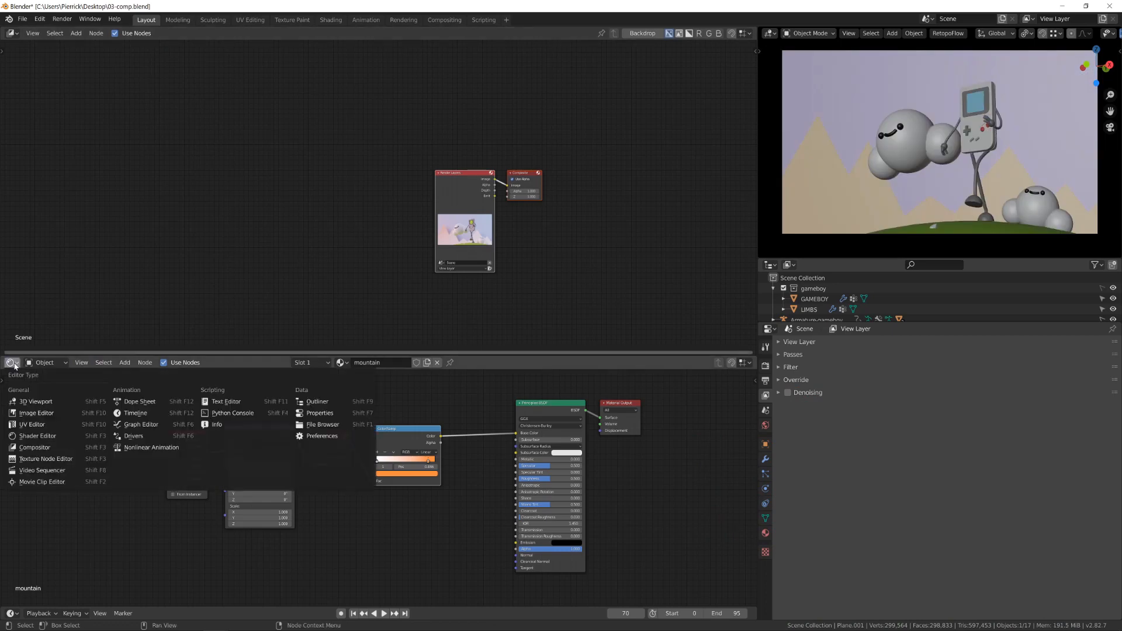
left_click(35, 405)
Move Render Layers farther from Composite and attach a Viewer node to its Image output, placed just below Composite.
key("g")
left_click(348, 197)
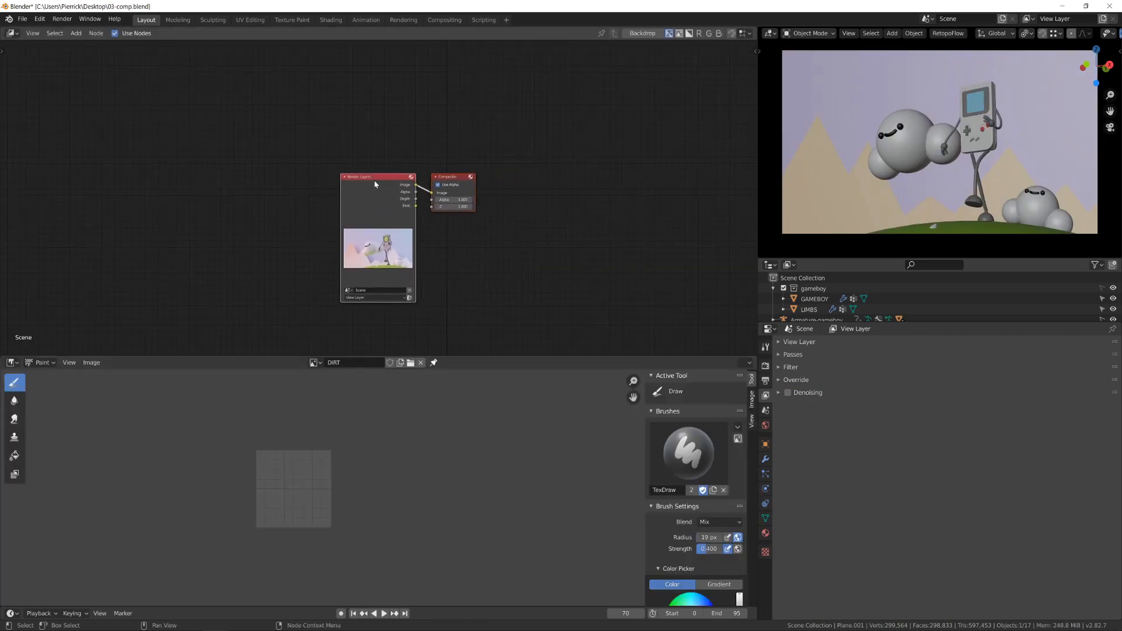
left_click_drag(380, 181, 258, 189)
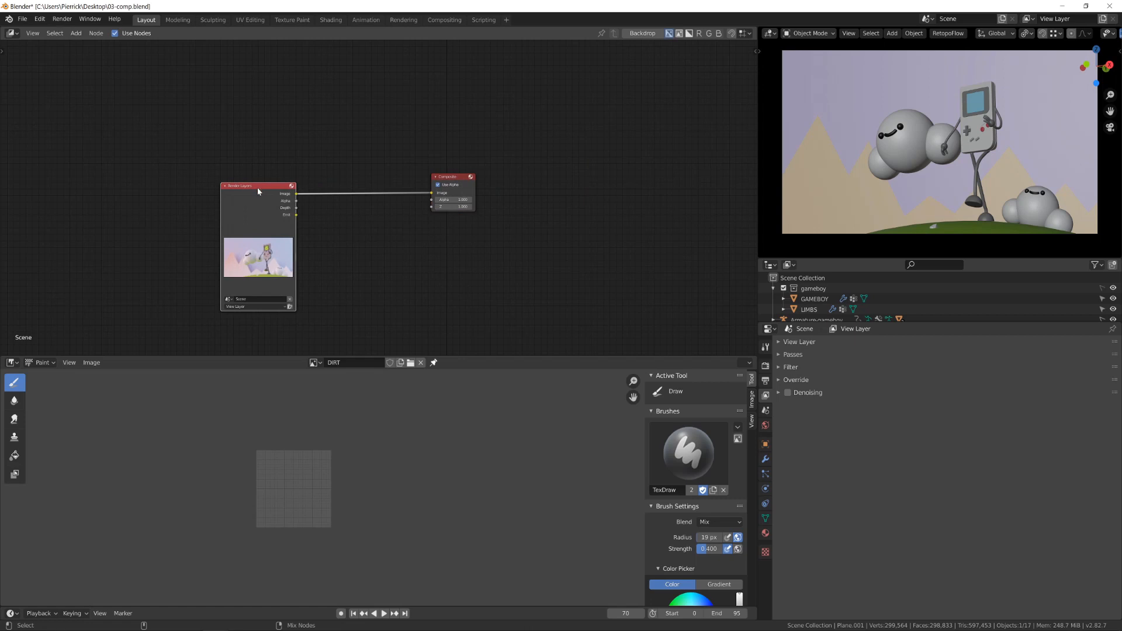
left_click(258, 190, "ctrl+shift")
left_click_drag(237, 120, 465, 221)
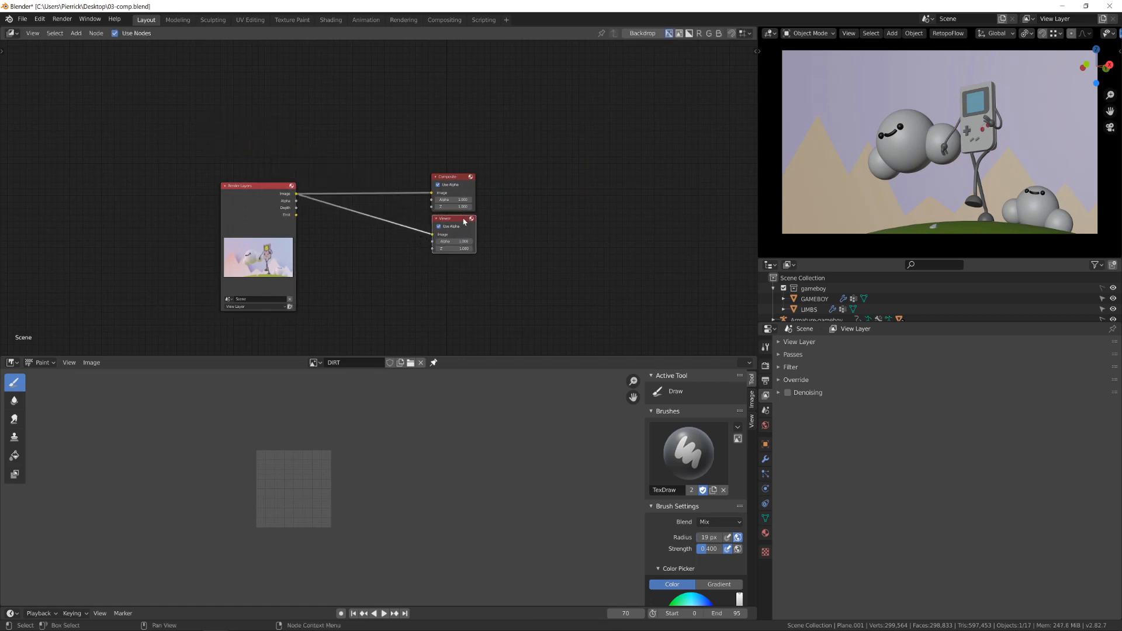
Show the Viewer Node image in the Image Editor and feed the Viewer from the Render Layers Image output.
left_click(314, 364)
left_click(351, 438)
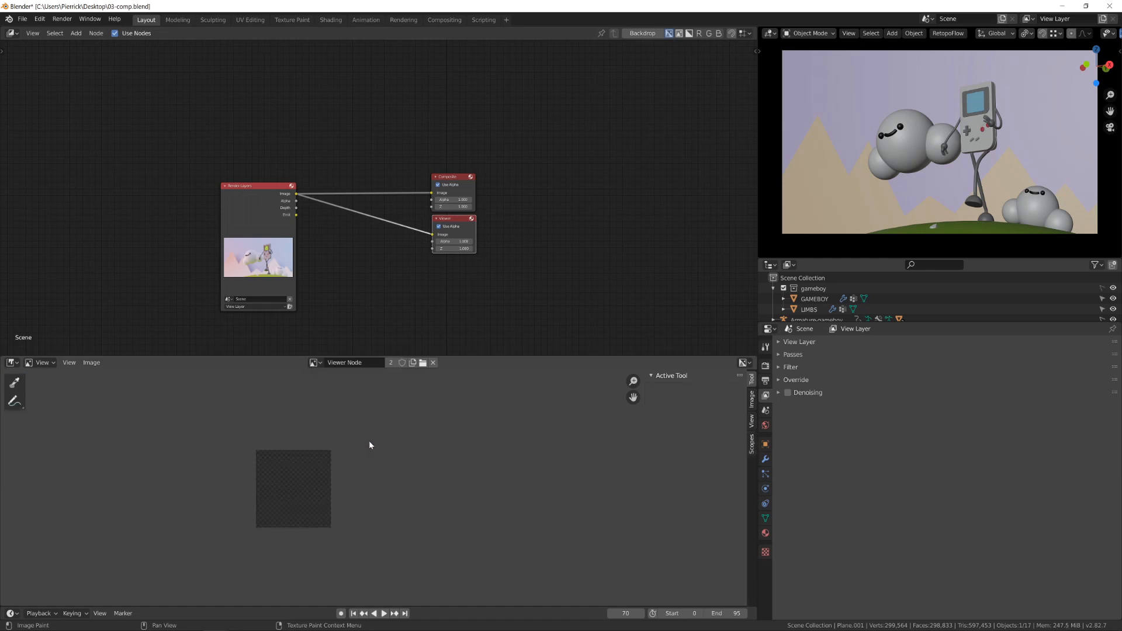
left_click(262, 193, "ctrl+shift")
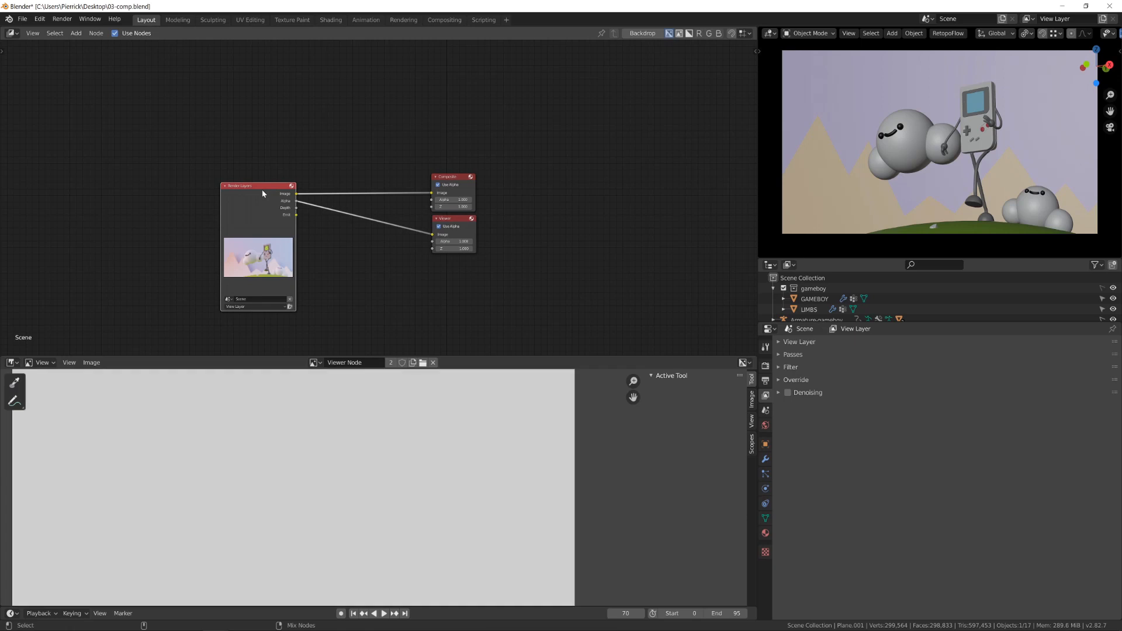
left_click(262, 191, "ctrl+shift")
left_click(262, 190, "ctrl+shift")
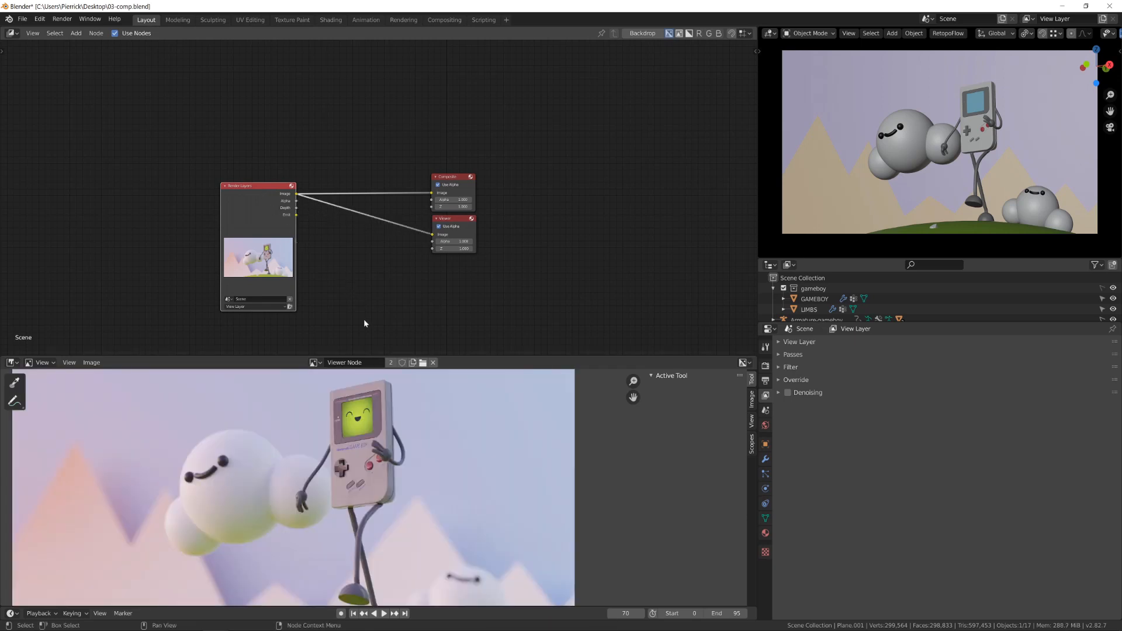
Enlarge the Image Editor area and frame the whole rendered image in it.
scroll(392, 470, "down", 2)
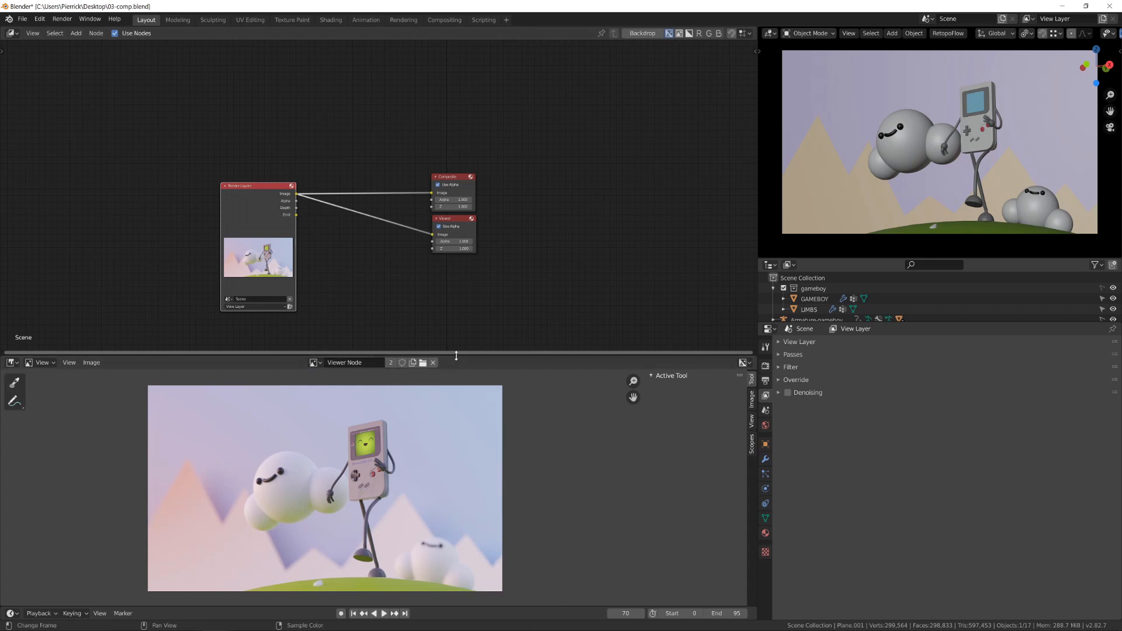
left_click_drag(457, 353, 458, 266)
scroll(433, 359, "up", 2)
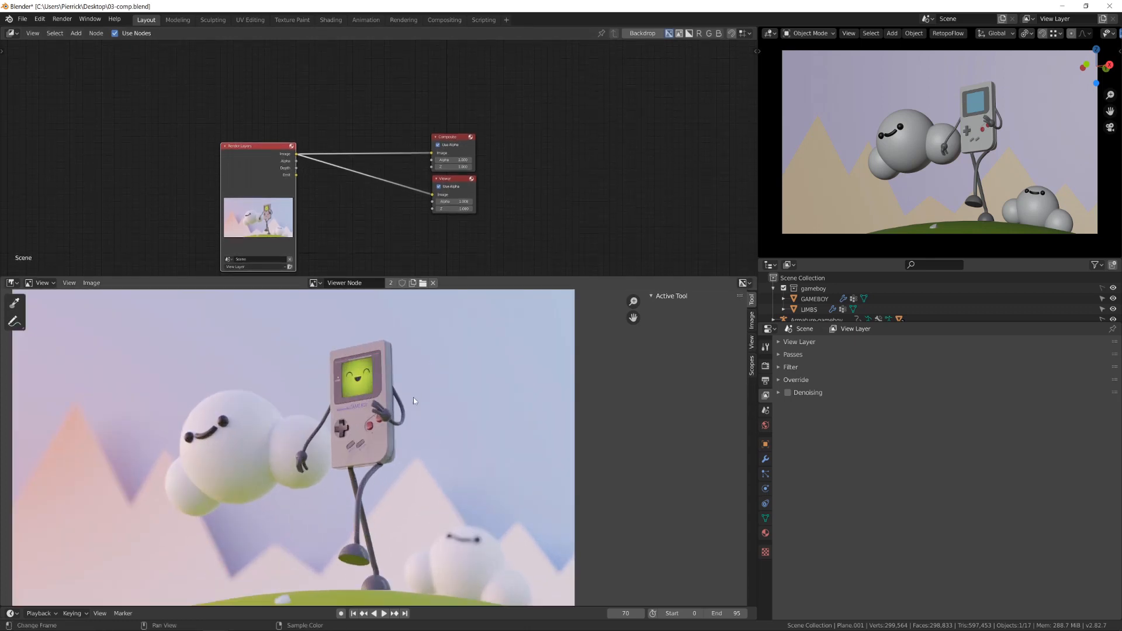
mouse_move(413, 397)
middle_mouse_down()
mouse_move(482, 384)
mouse_move(431, 394)
middle_mouse_up()
scroll(480, 384, "down", 1)
scroll(436, 395, "up", 1)
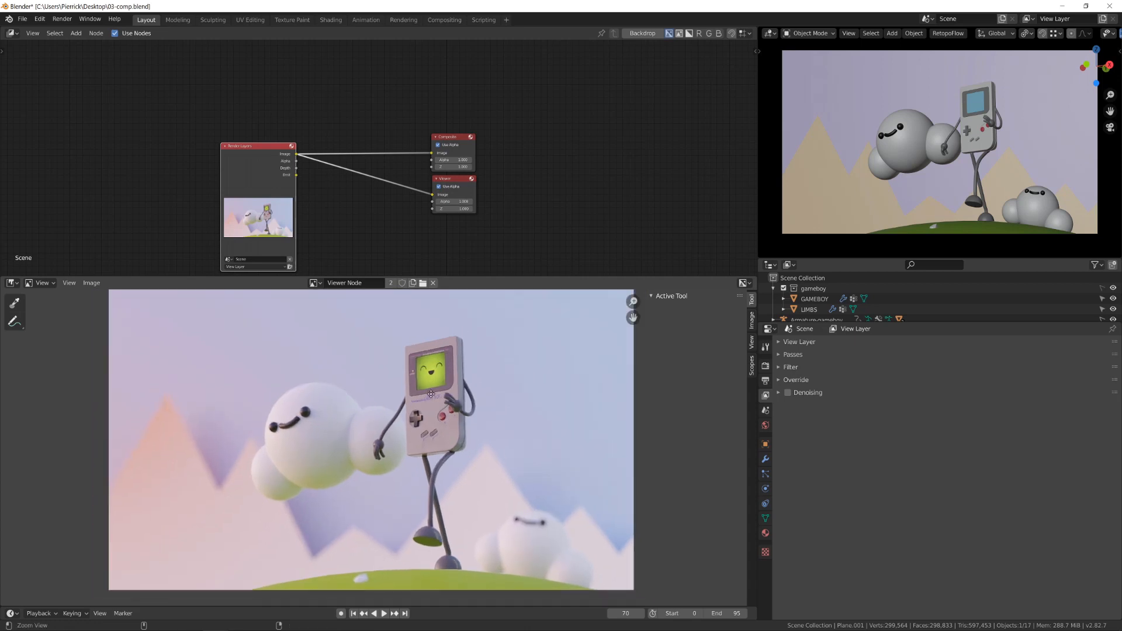
Add a Mix color node between Render Layers and the output nodes, moving Render Layers farther away to make room.
left_click_drag(257, 175, 170, 151)
scroll(257, 188, "up", 4)
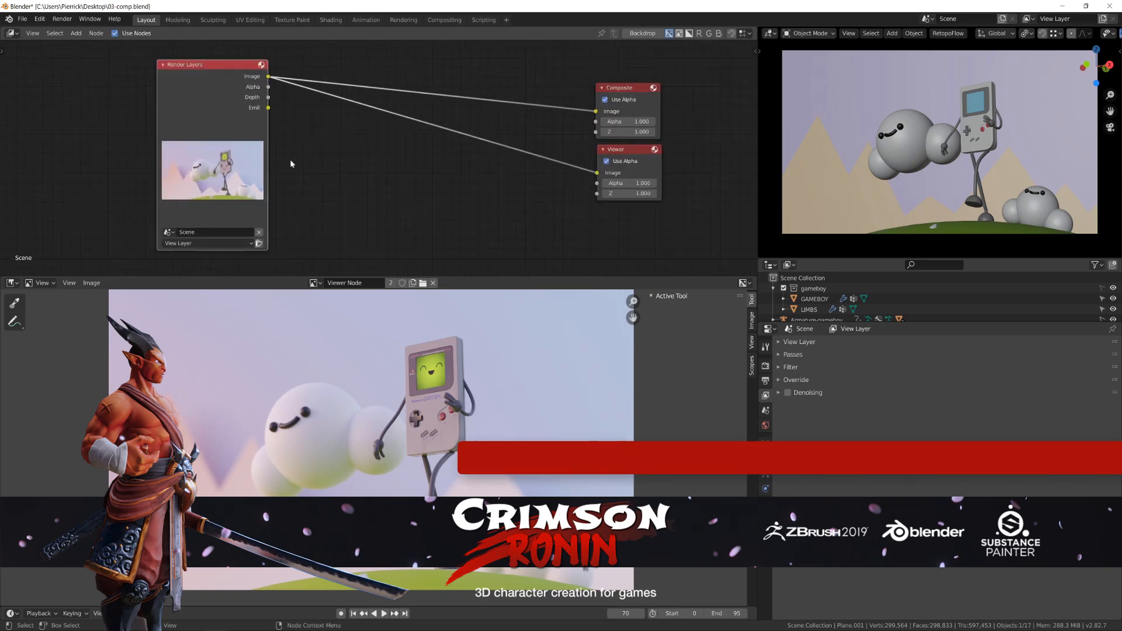
left_click_drag(198, 99, 130, 82)
key("shift+a")
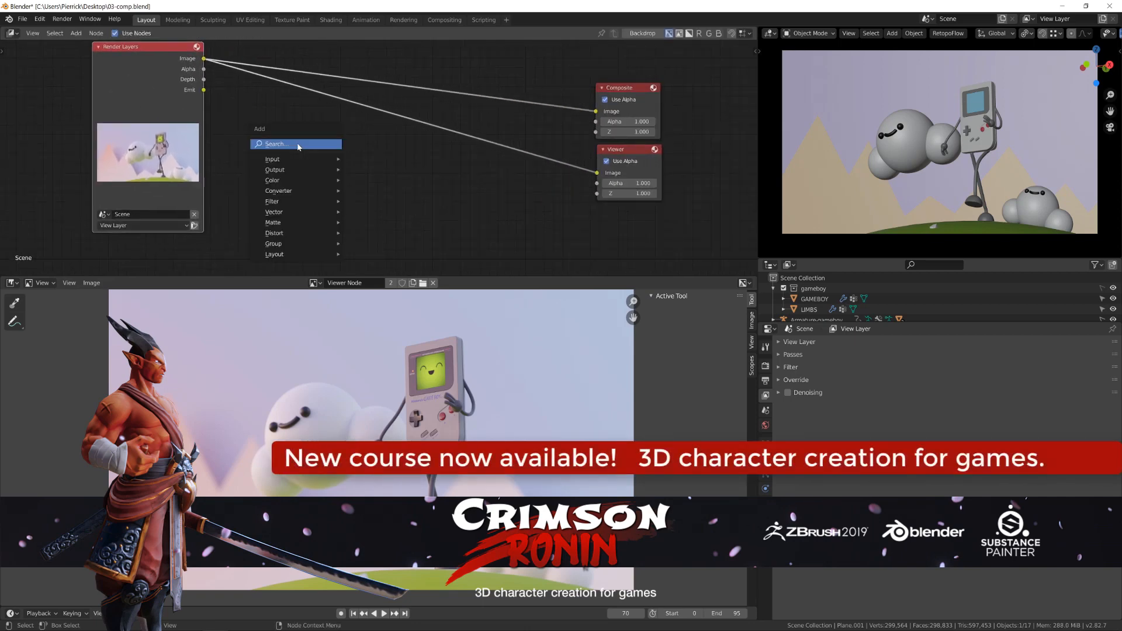
mouse_move(295, 193)
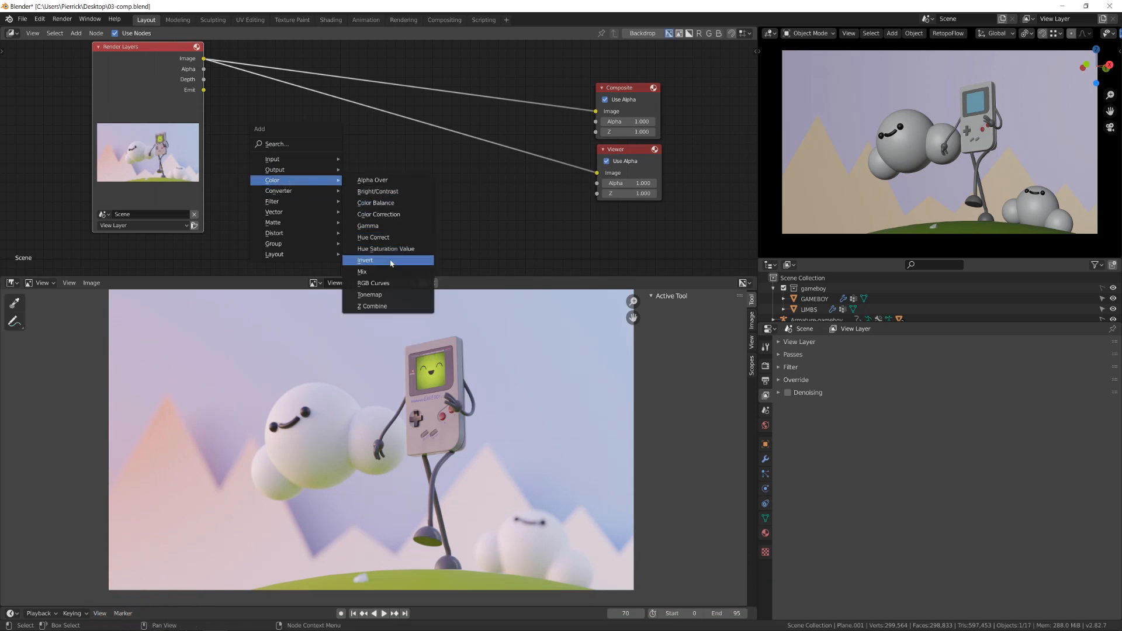
left_click(374, 272)
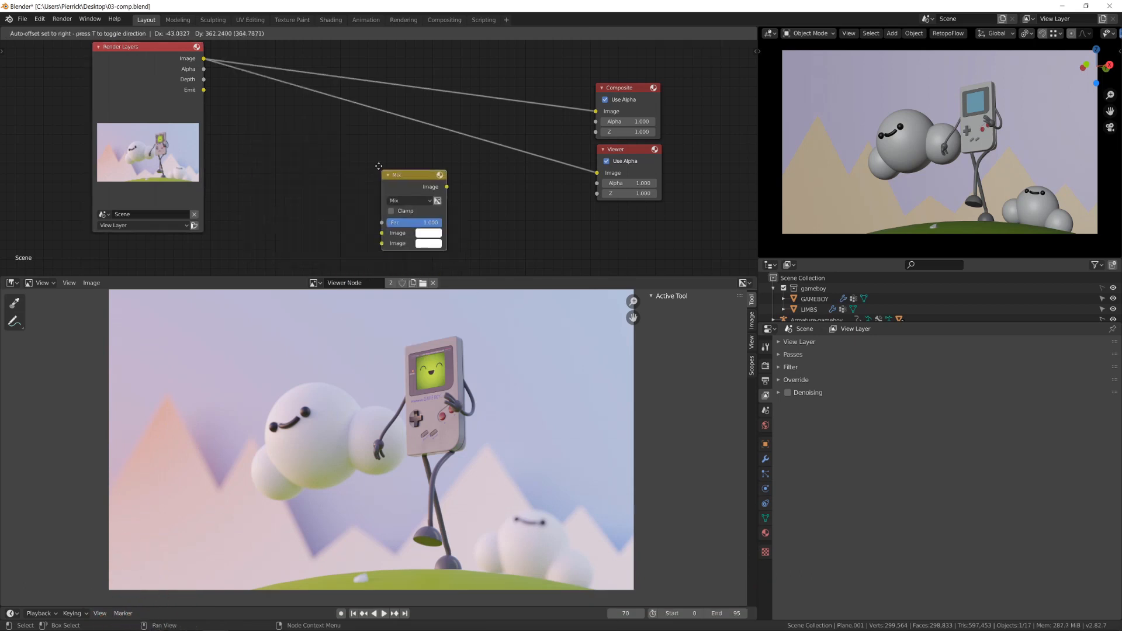
left_click_drag(168, 43, 82, 53)
Preview the Emit pass in the Viewer and link Emit into a new Separate RGBA node.
left_click_drag(117, 100, 374, 175)
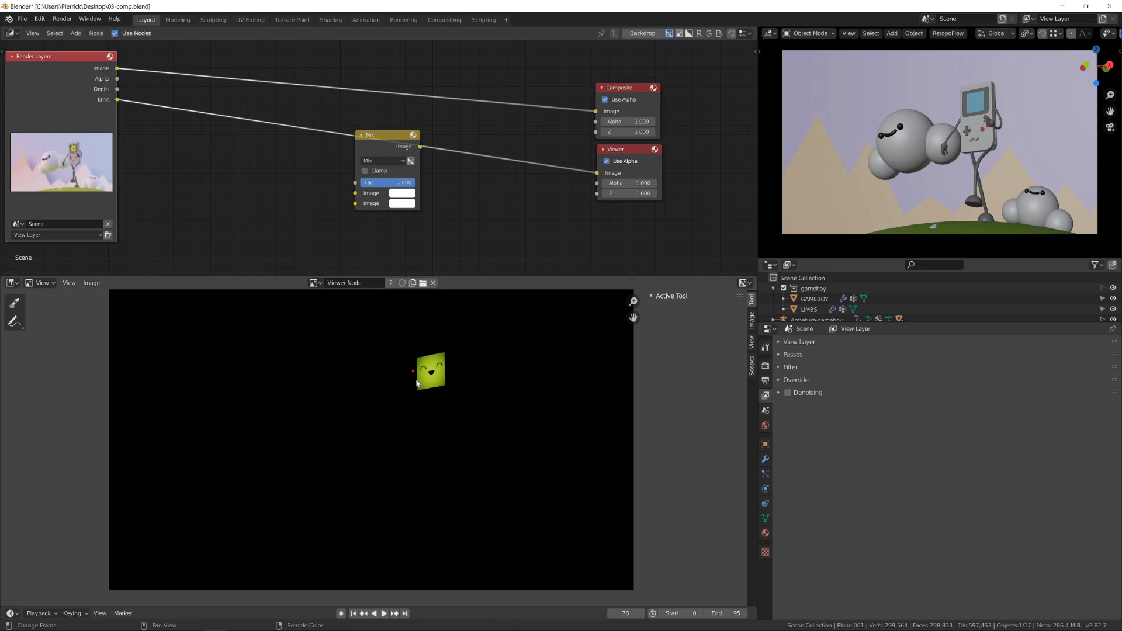
key("shift+a")
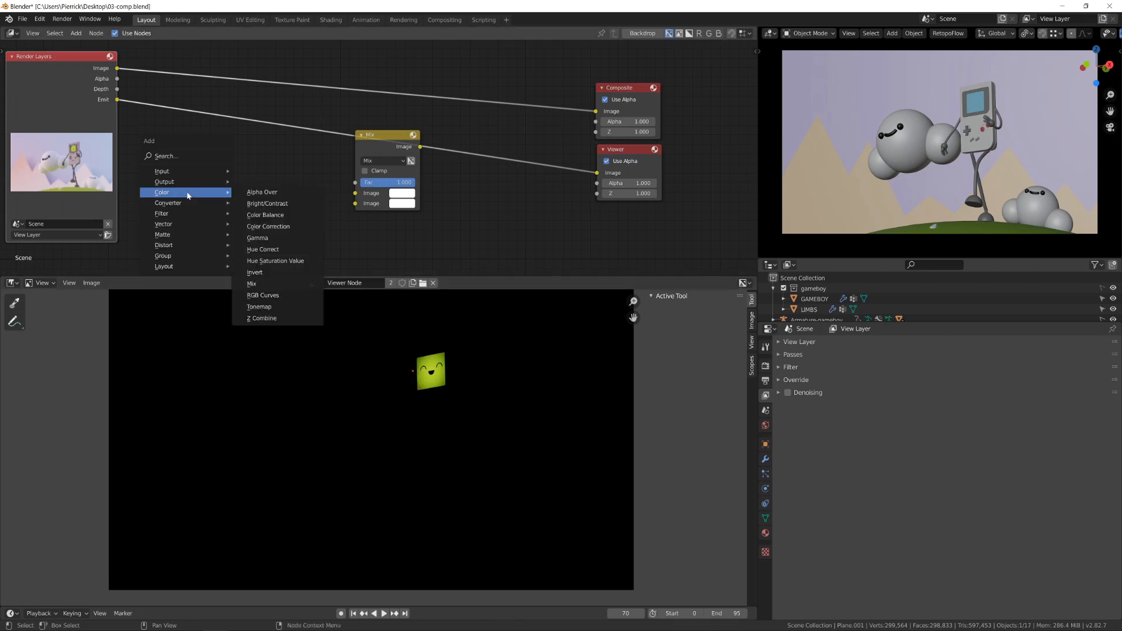
mouse_move(227, 207)
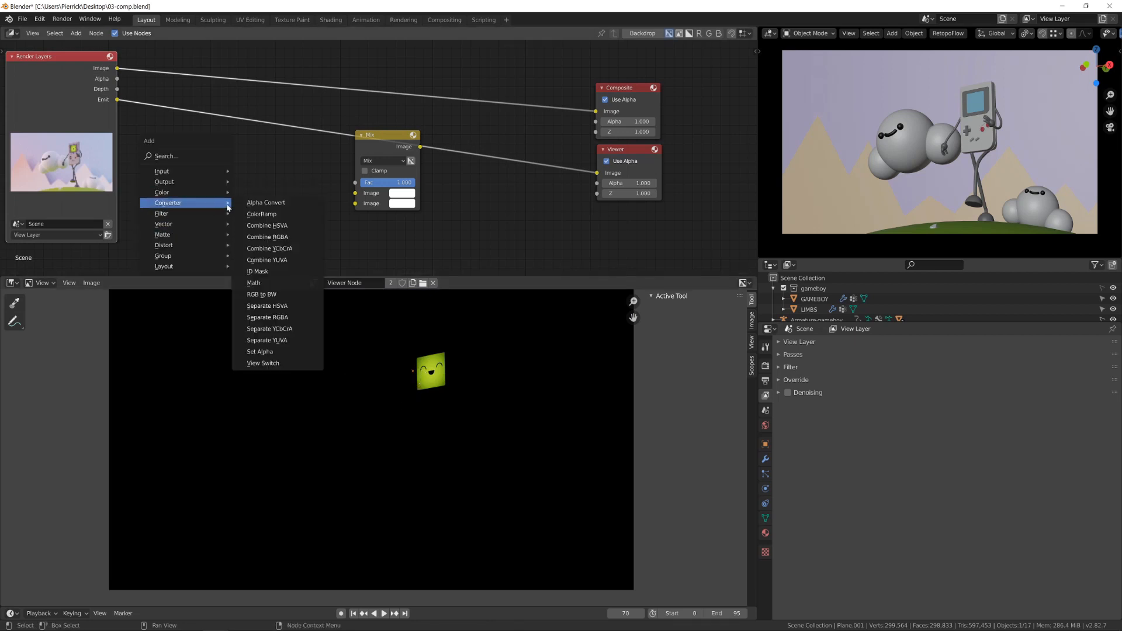
left_click(302, 320)
left_click(198, 167)
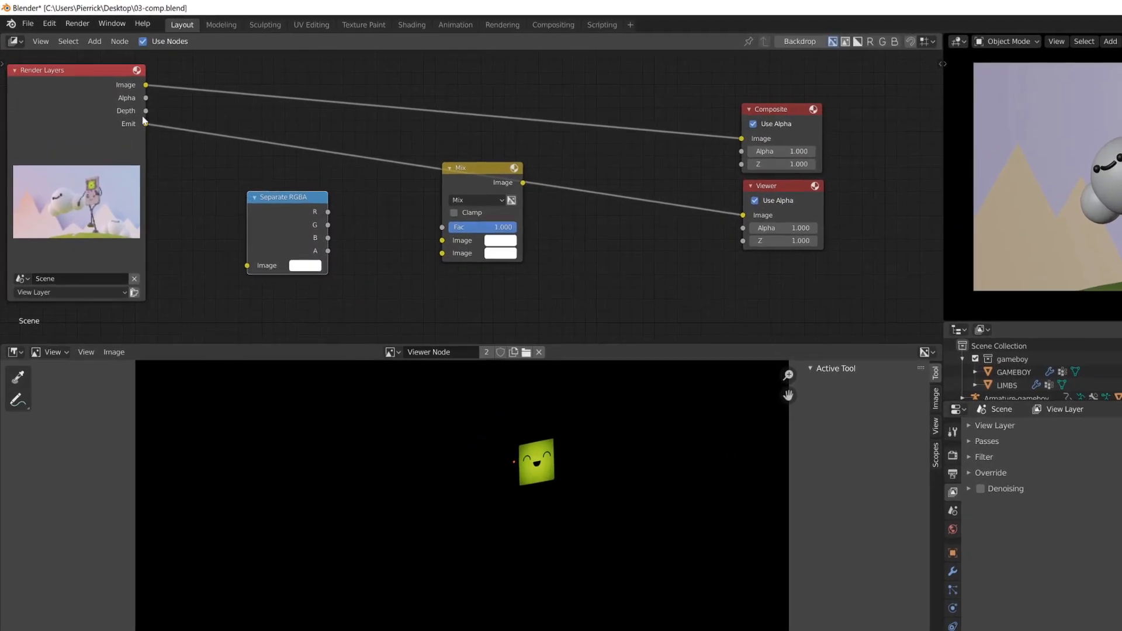
left_click_drag(146, 123, 248, 272)
Cycle the Viewer through the Separate RGBA channels, leave it on R, and inspect the screen and LED up close.
left_click(291, 222, "ctrl+shift")
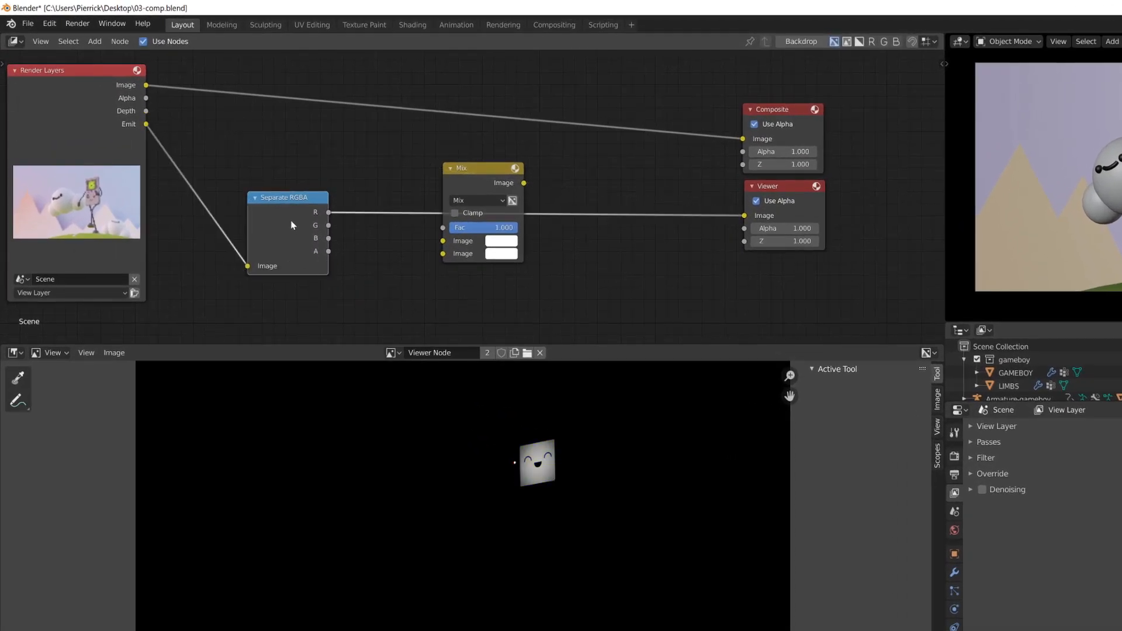
left_click(291, 225, "ctrl+shift")
left_click(291, 225, "ctrl+shift")
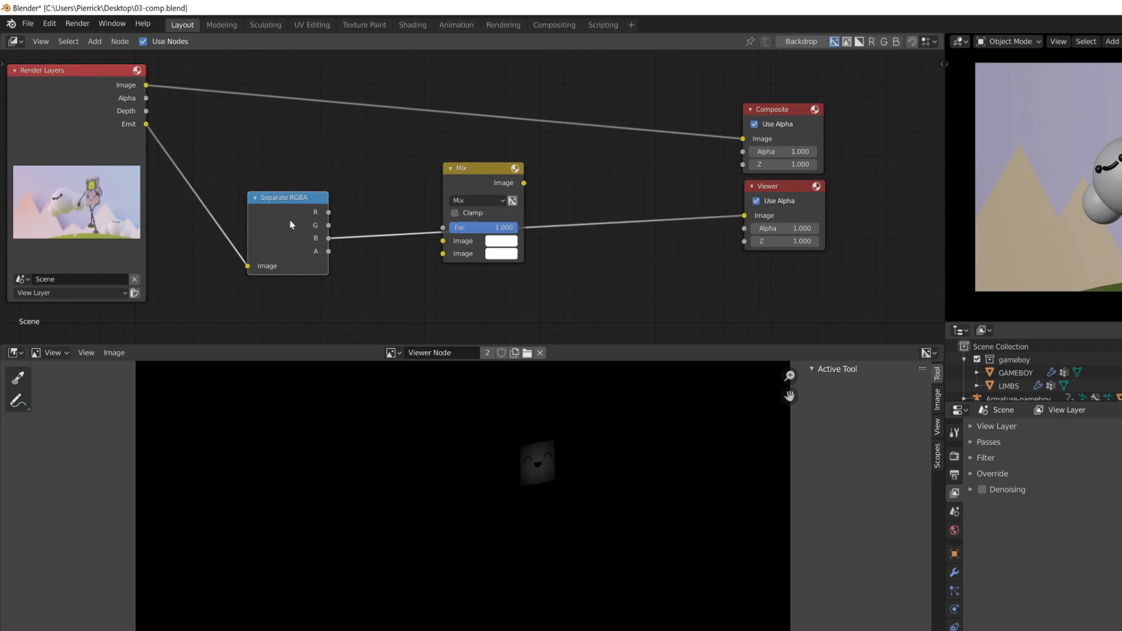
left_click(291, 225, "ctrl+shift")
left_click(291, 225, "ctrl+shift")
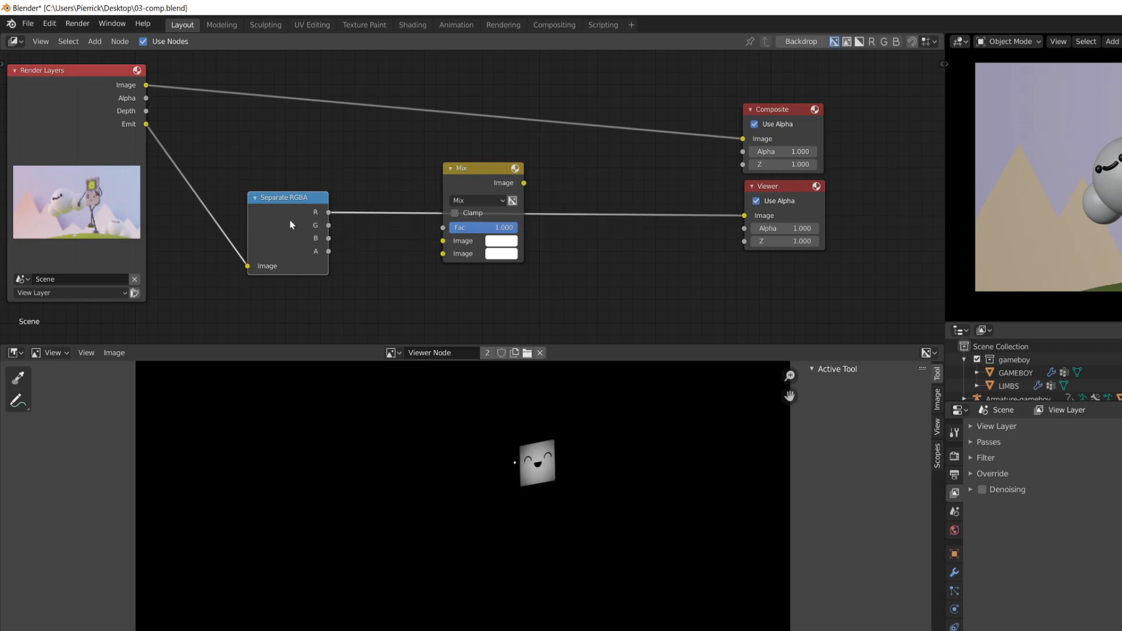
scroll(468, 427, "up", 3)
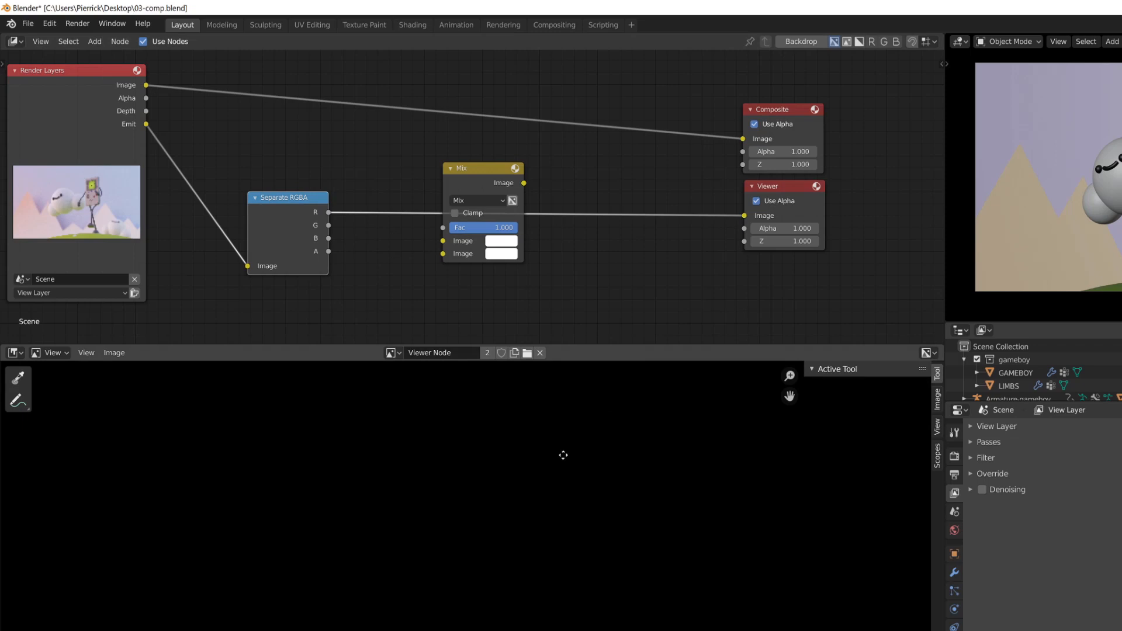
middle_click_drag(563, 455, 559, 478)
Shift Separate RGBA closer to Render Layers and insert a Math node on the link from R to the Viewer.
middle_click_drag(335, 282, 472, 320)
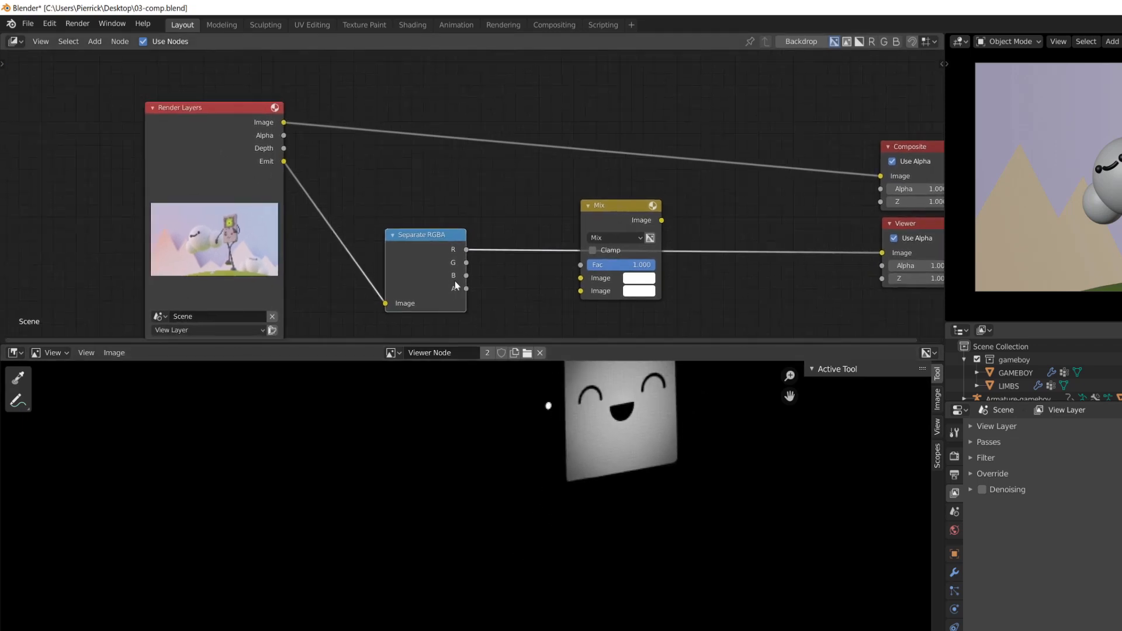
left_click_drag(424, 259, 343, 251)
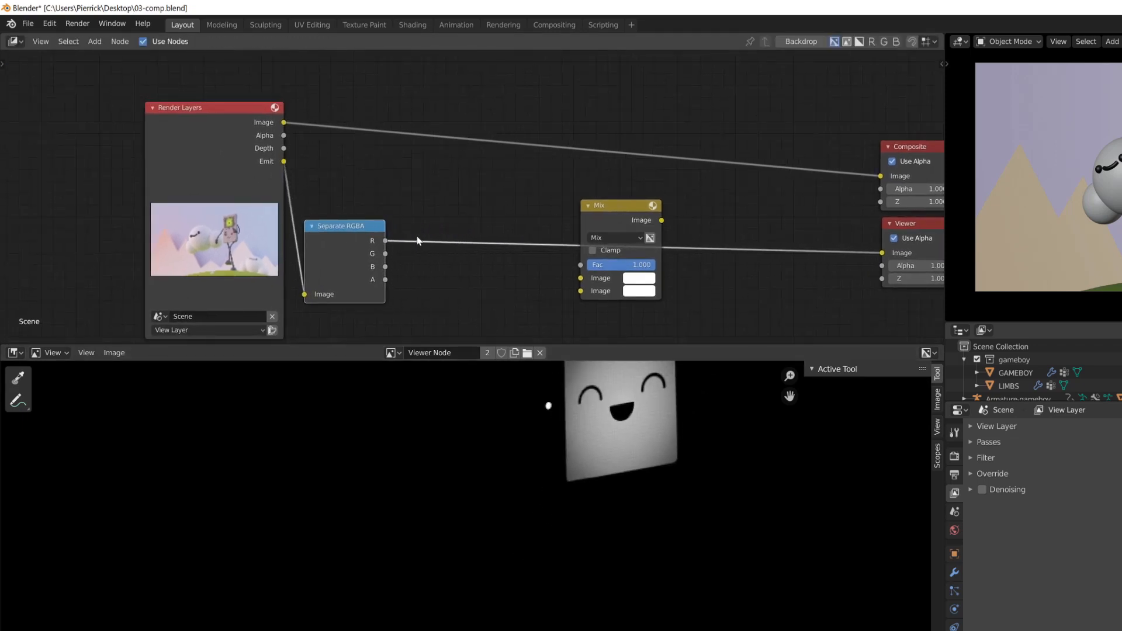
key("shift+a")
mouse_move(401, 272)
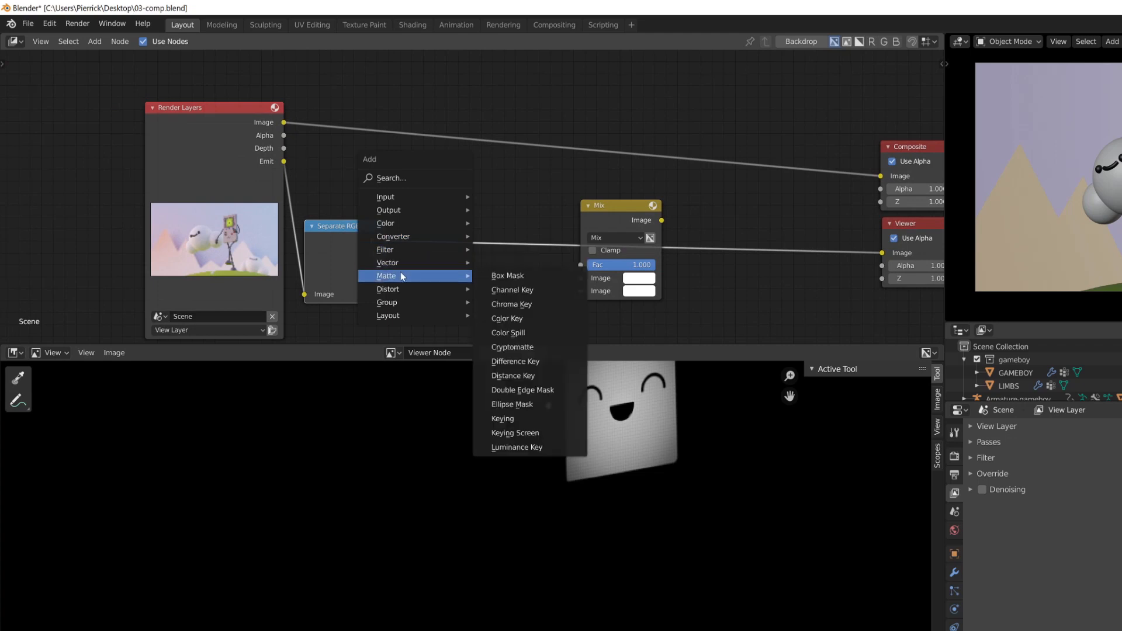
mouse_move(462, 237)
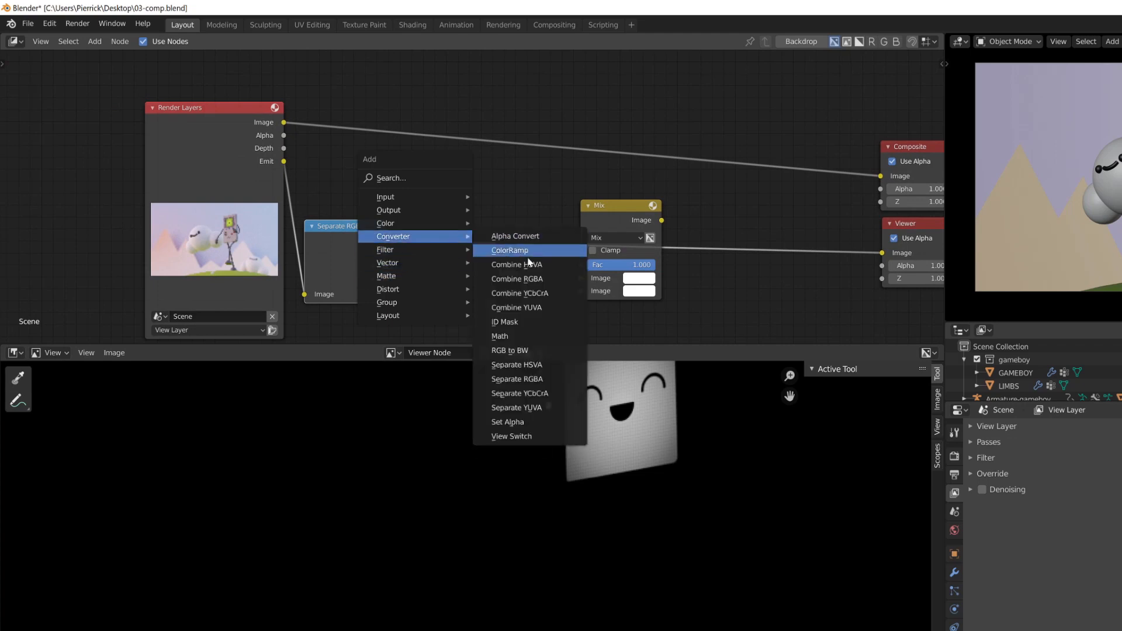
left_click(500, 336)
left_click(459, 251)
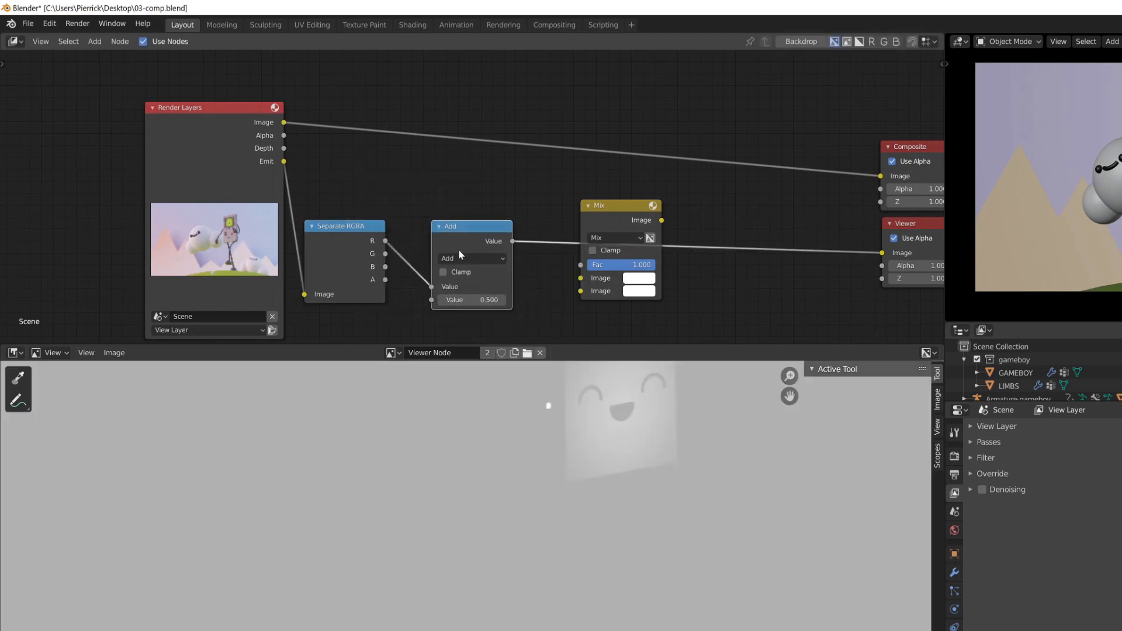
Set the Math node's operation to Greater Than with a threshold value of 0.670.
left_click(461, 258)
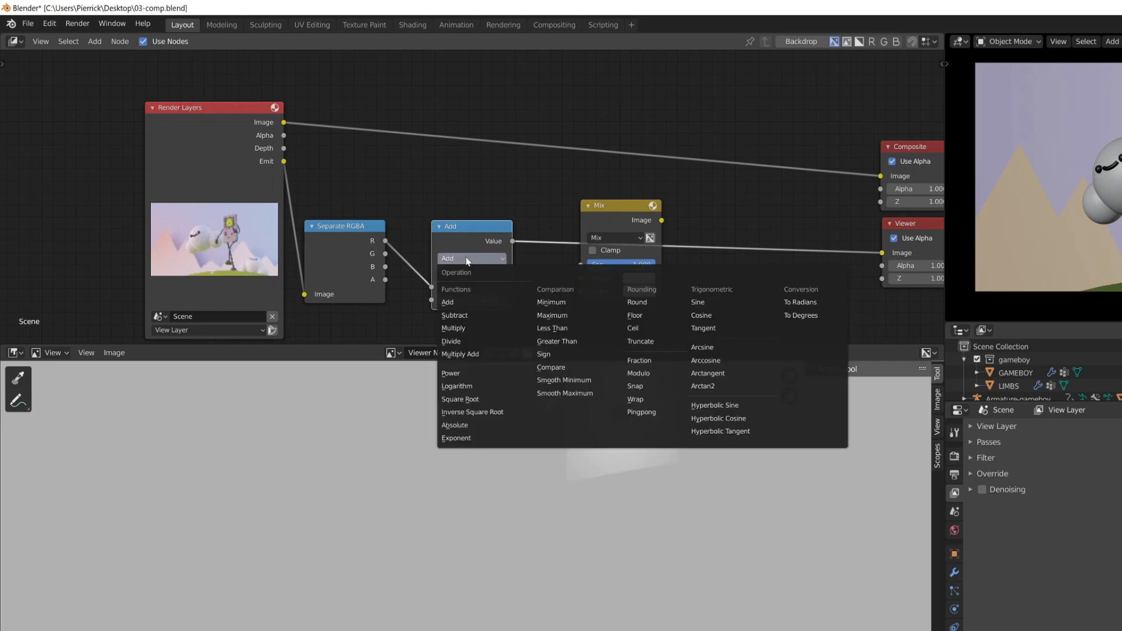
left_click(573, 336)
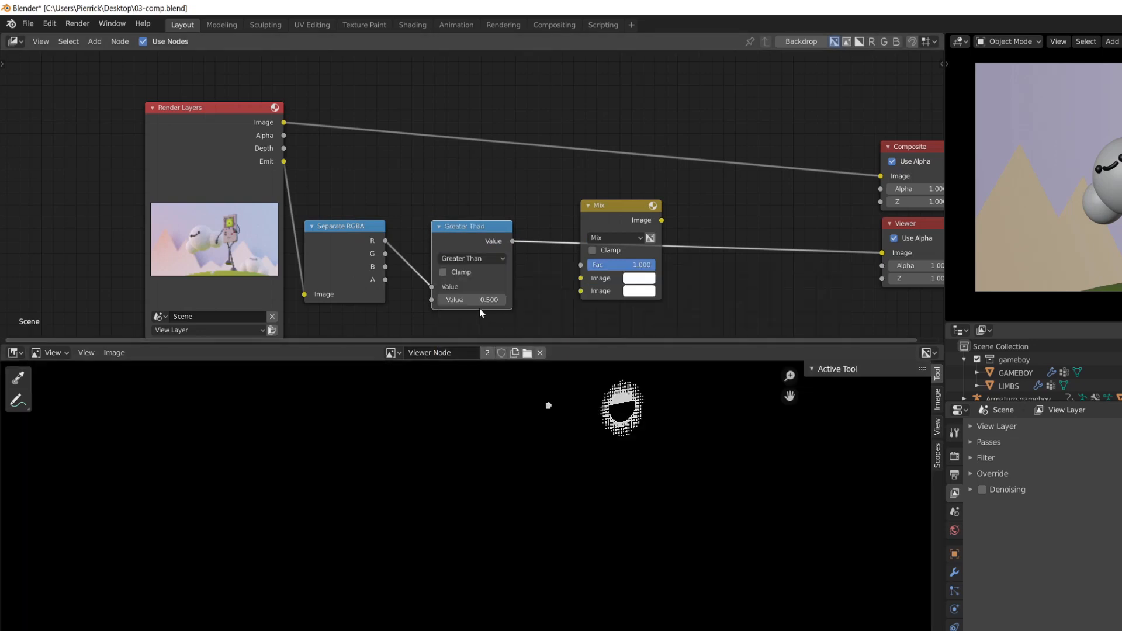
left_click_drag(472, 300, 476, 299)
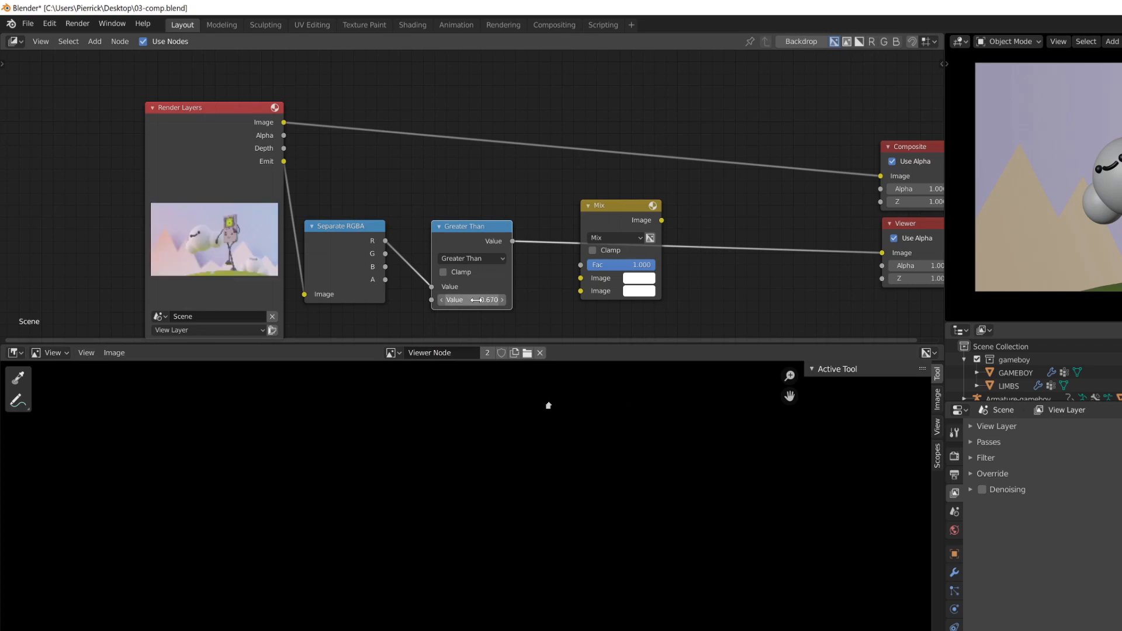
Move Greater Than closer to Separate RGBA and add a Blur node below the link to the Viewer.
left_click_drag(475, 238, 444, 233)
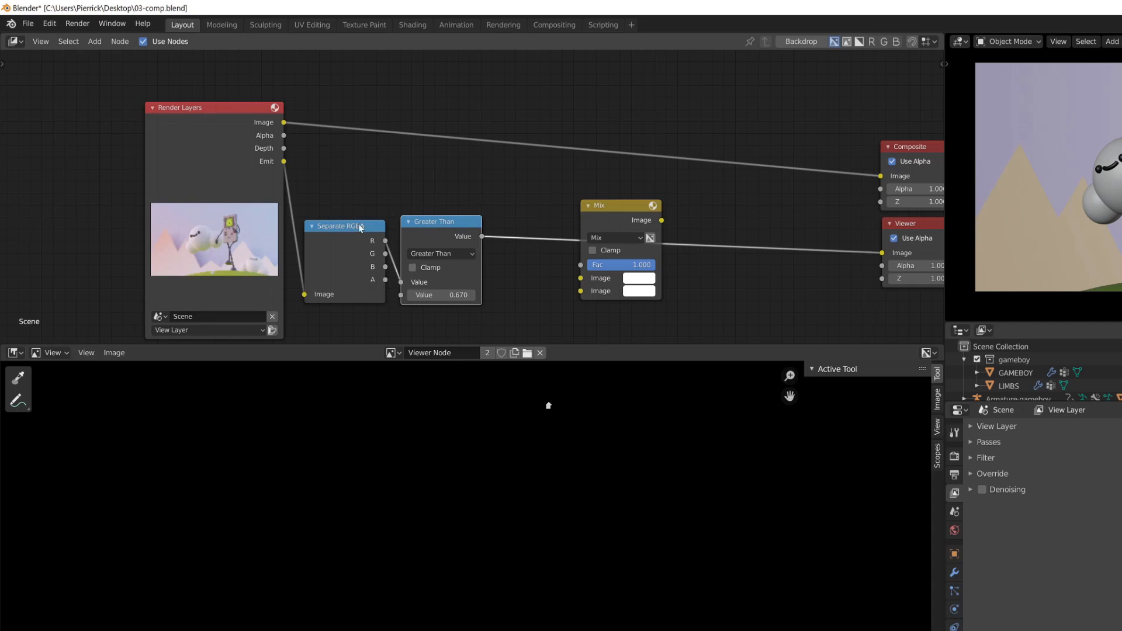
key("shift+a")
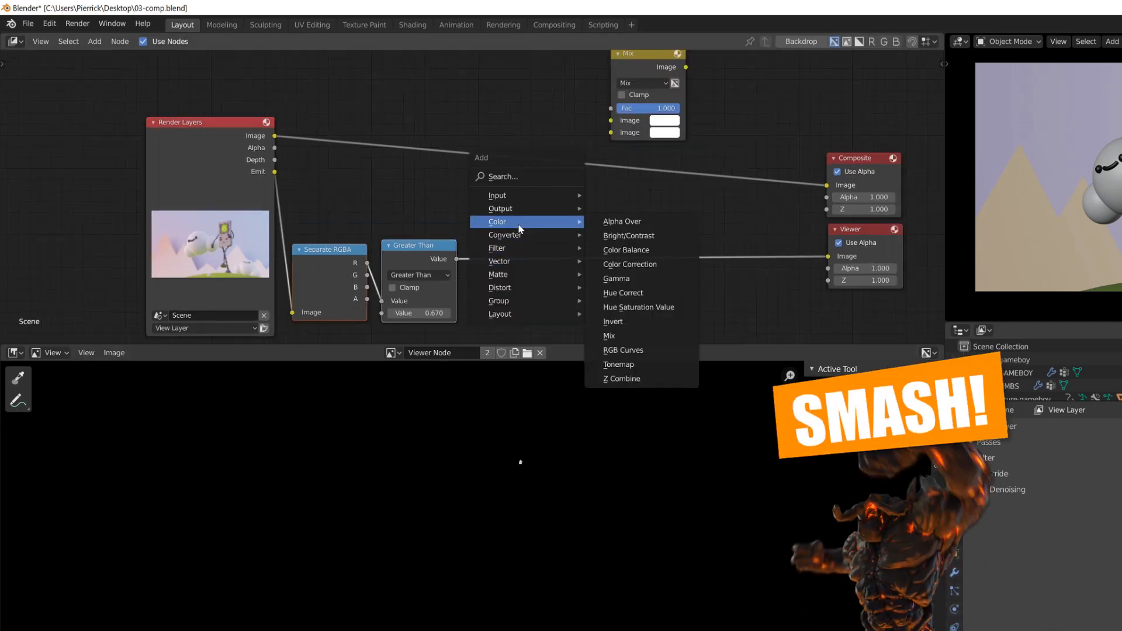
mouse_move(522, 263)
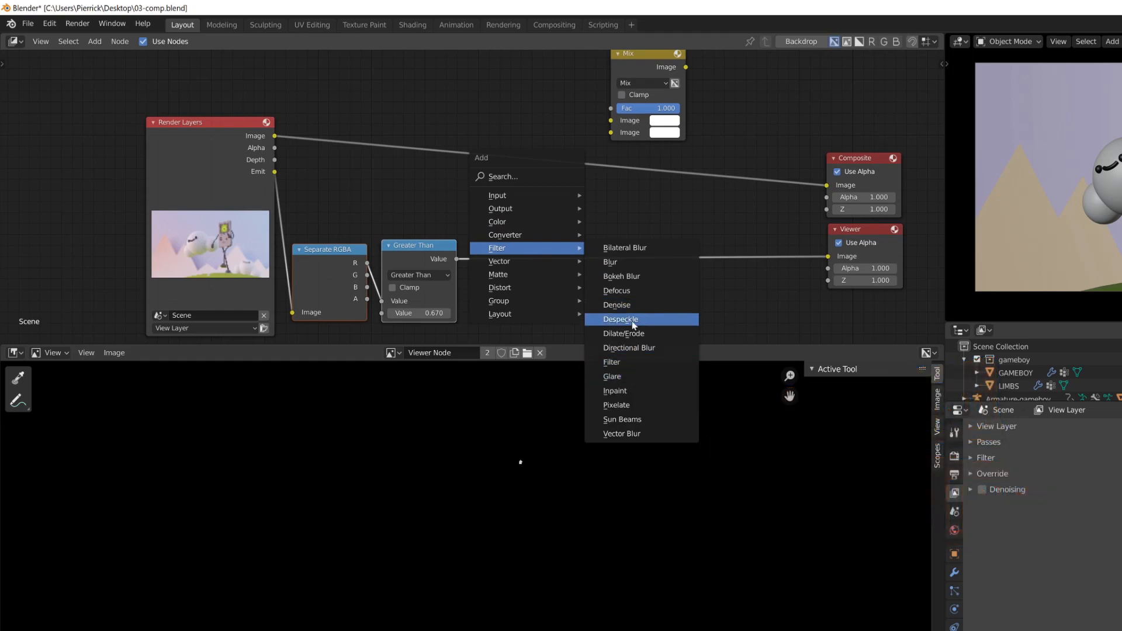
left_click(641, 262)
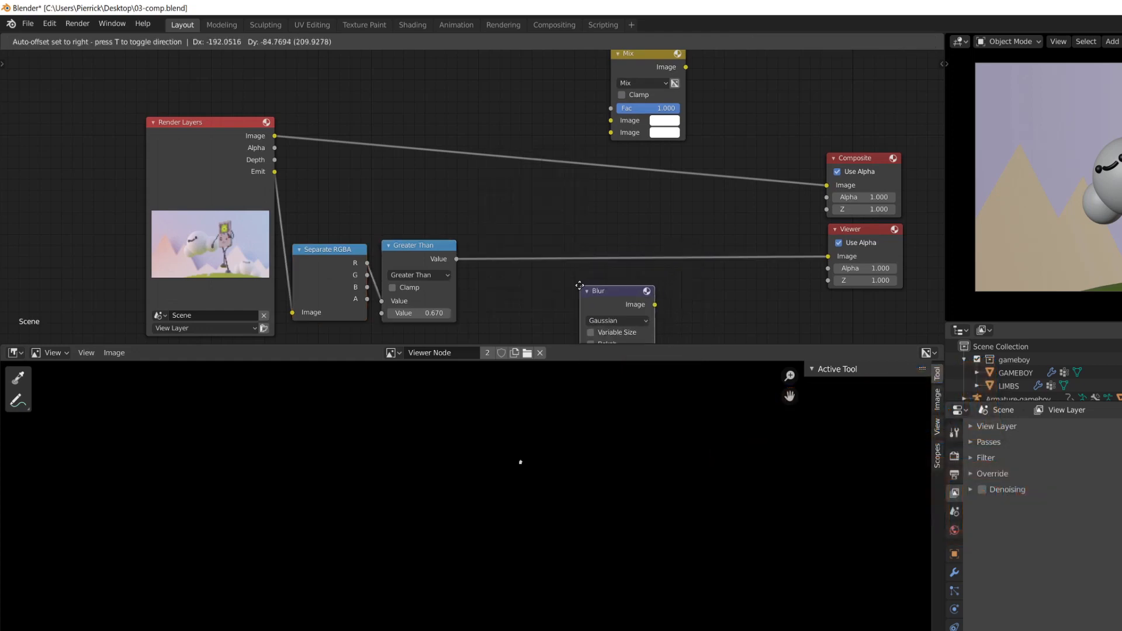
left_click(580, 286)
scroll(580, 287, "down", 1)
middle_click_drag(533, 299, 509, 251)
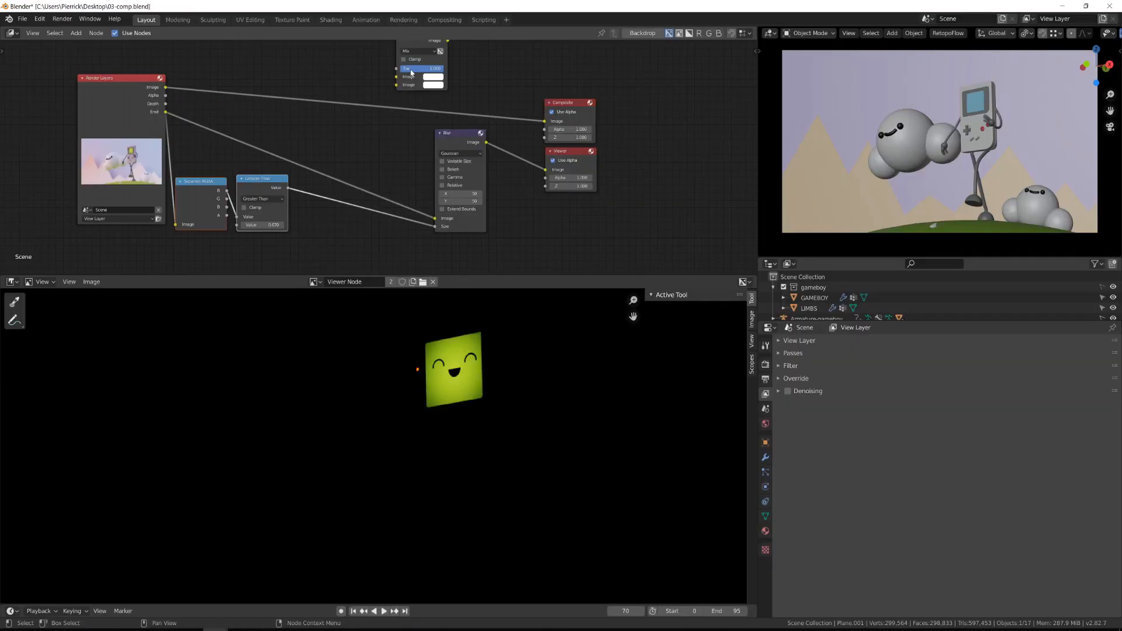
Insert the Mix node between Greater Than and Blur, link Emit to its second Image input, and preview Mix in the Viewer.
scroll(412, 73, "down", 1)
left_click(408, 56)
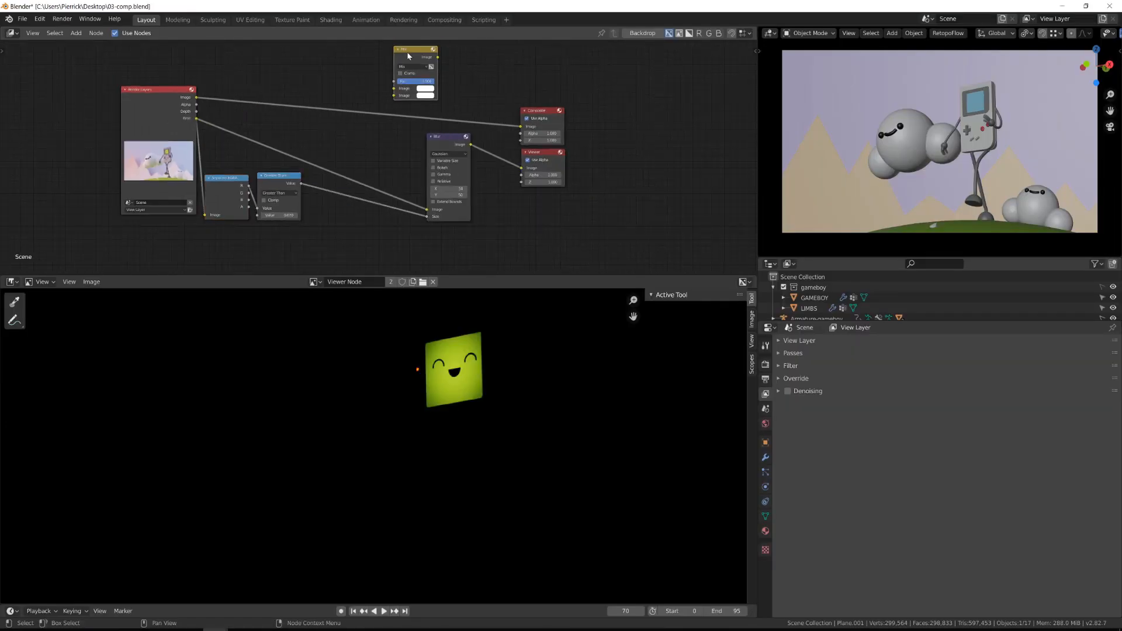
left_click_drag(407, 55, 340, 192)
scroll(308, 203, "up", 2)
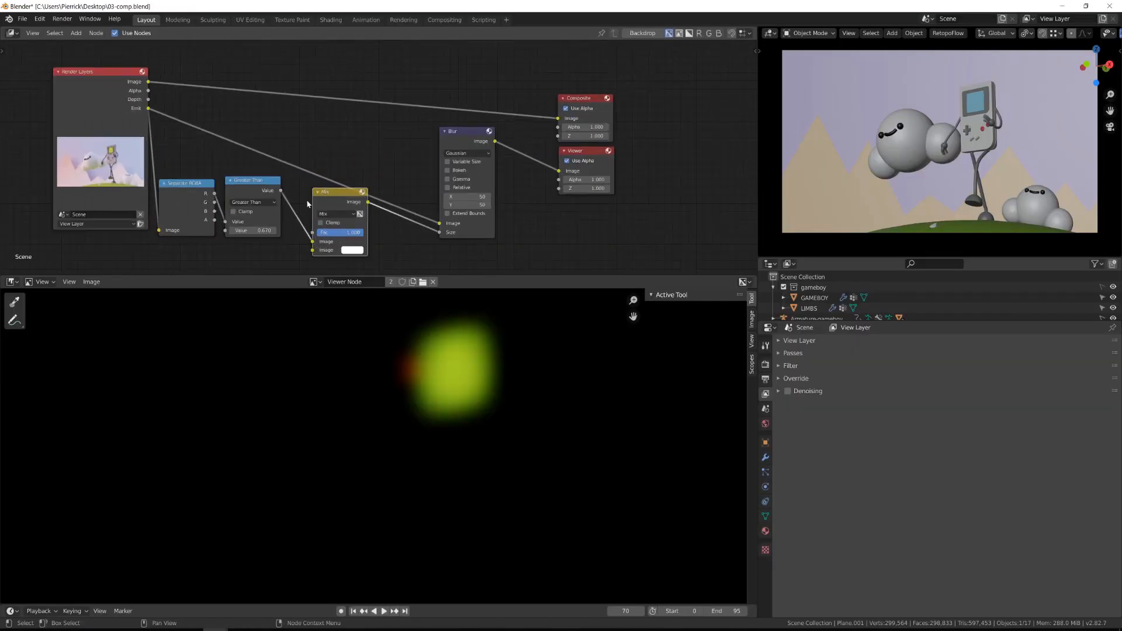
left_click_drag(149, 109, 314, 251)
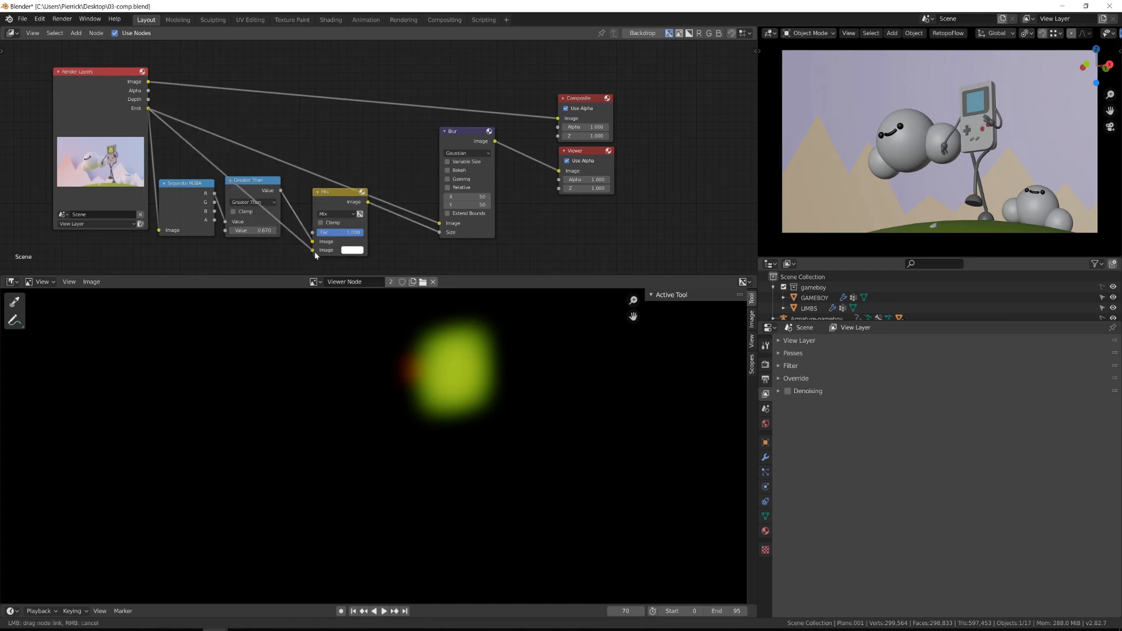
left_click(329, 201, "ctrl+shift")
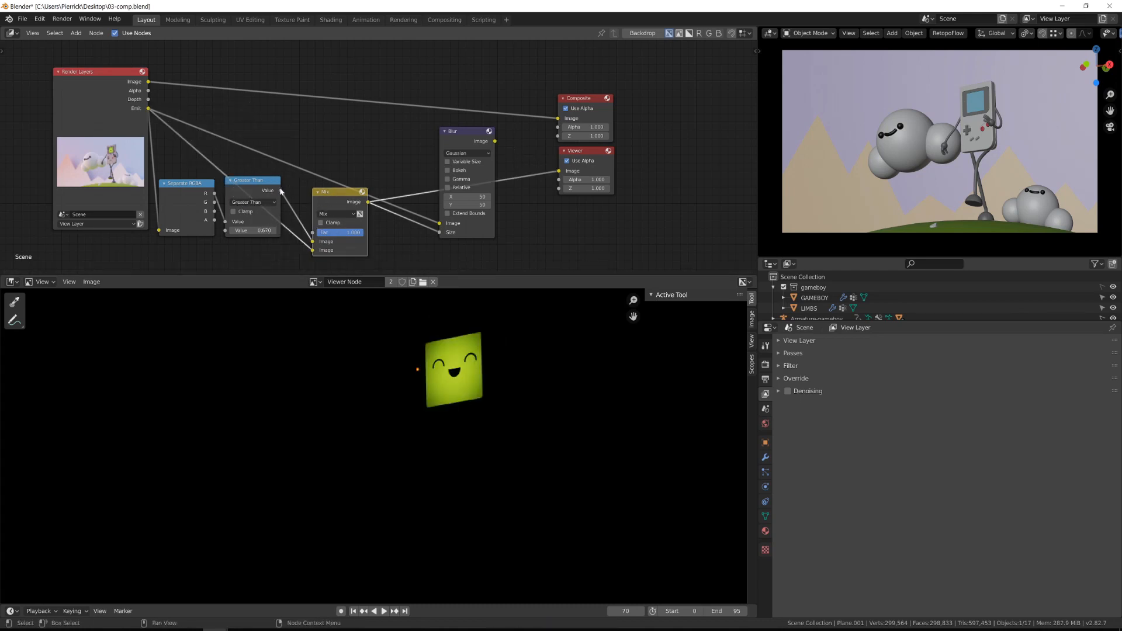
Link Greater Than's Value to the Mix node's Fac and set the first Image colour to black.
left_click_drag(281, 191, 307, 176)
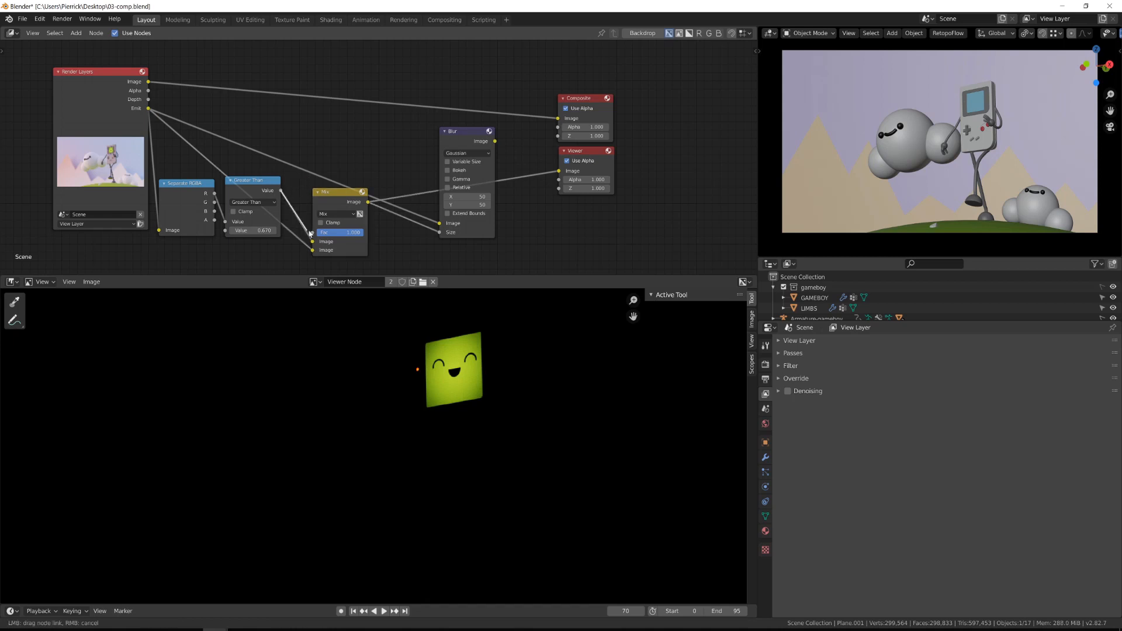
left_click_drag(311, 234, 312, 232)
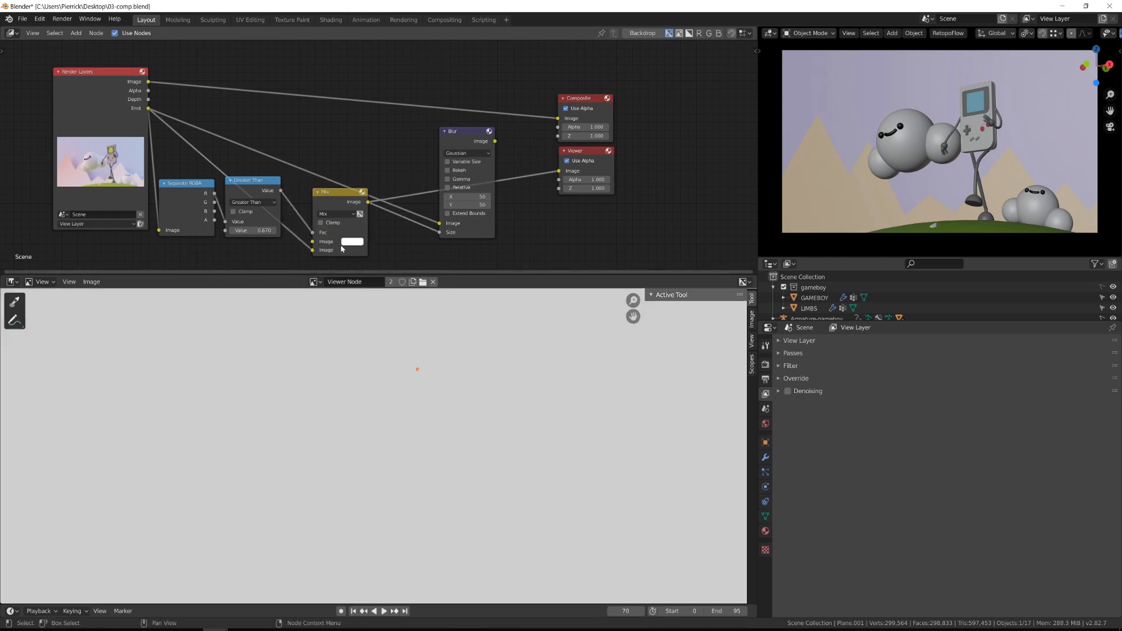
left_click(353, 243)
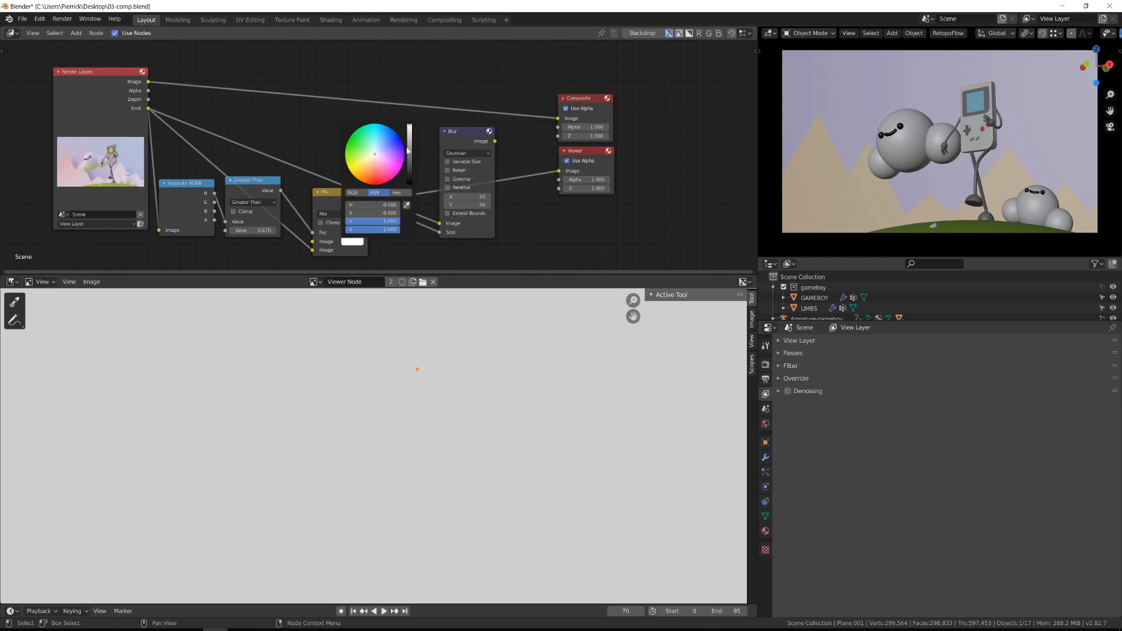
left_click_drag(408, 151, 408, 184)
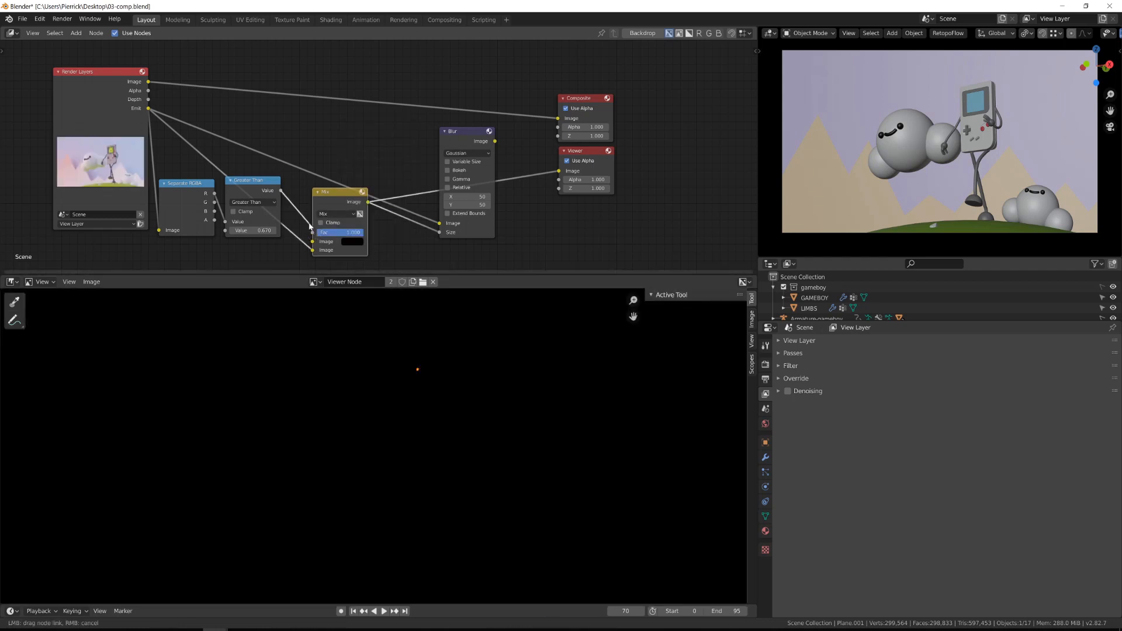
Try disconnecting Greater Than from Mix's Fac and feeding it into the first Image input, and relink it to Fac.
left_click_drag(309, 226, 308, 222)
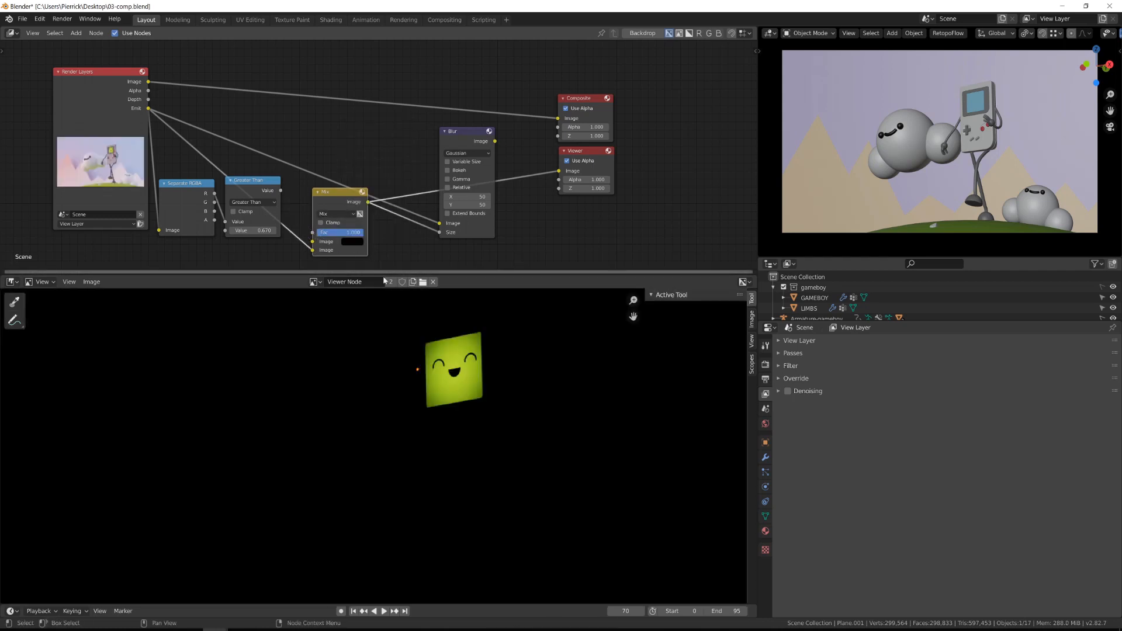
left_click_drag(281, 189, 309, 178)
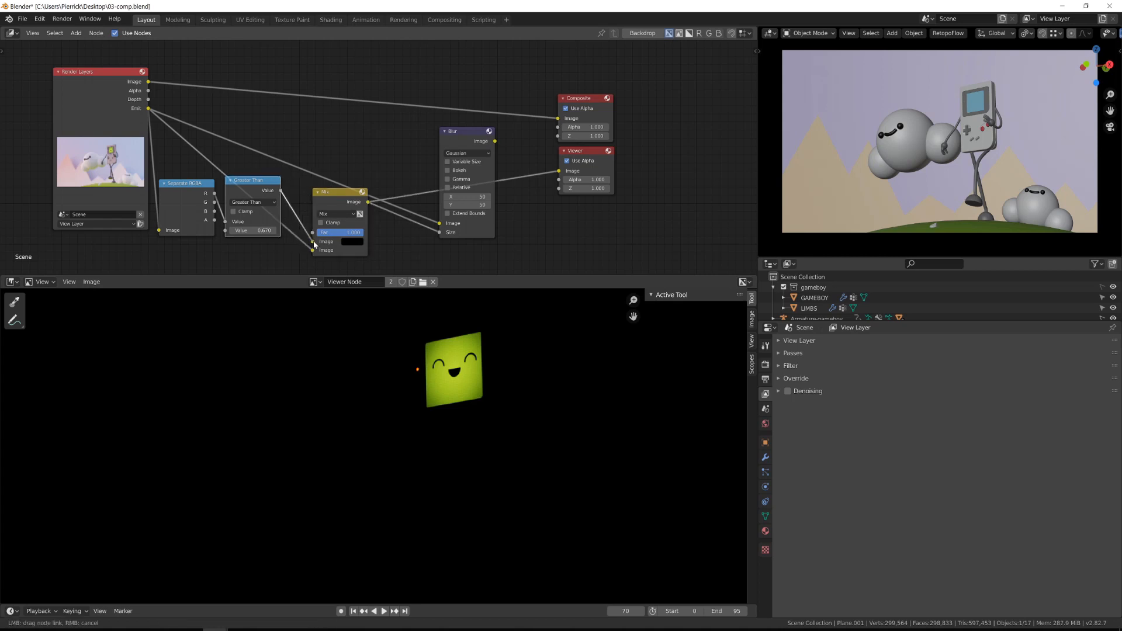
left_click_drag(315, 244, 313, 241)
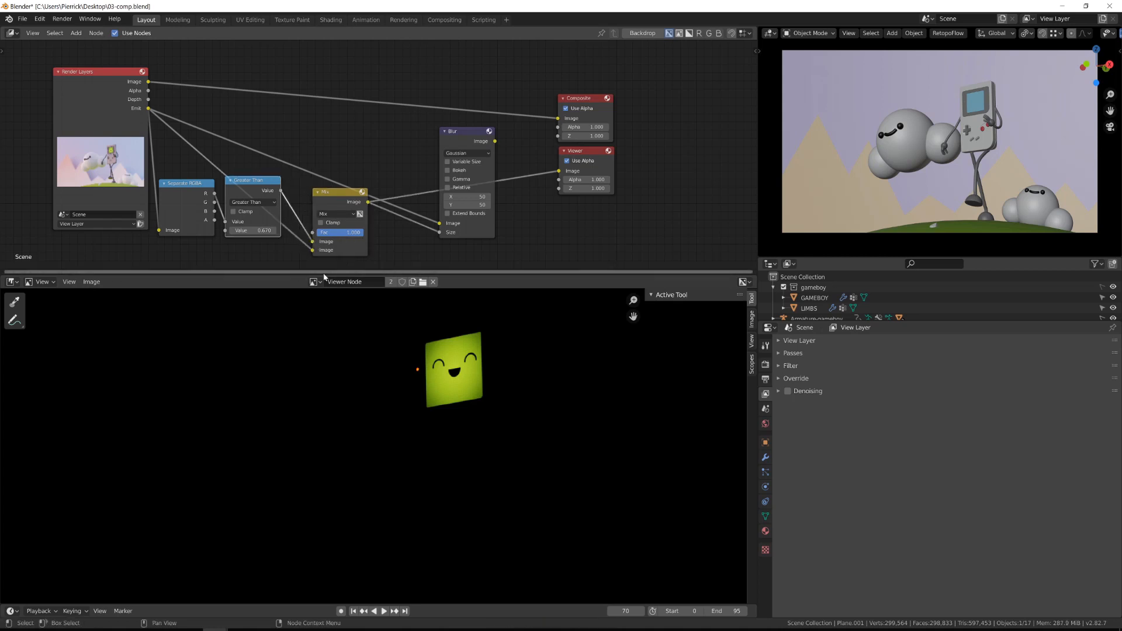
left_click(347, 204)
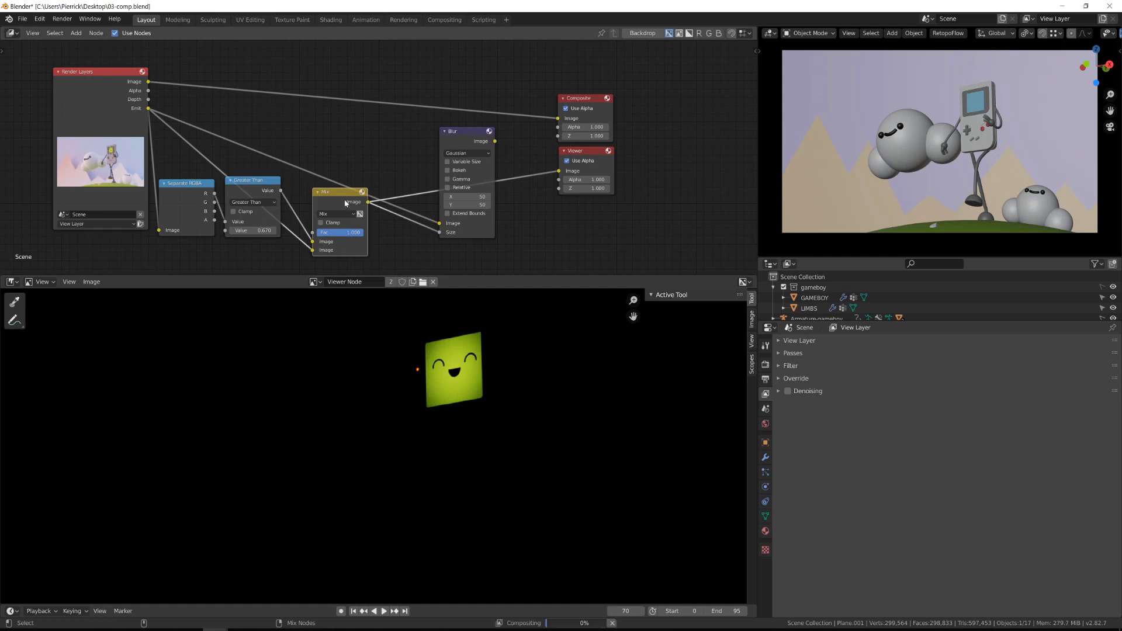
left_click_drag(313, 241, 313, 231)
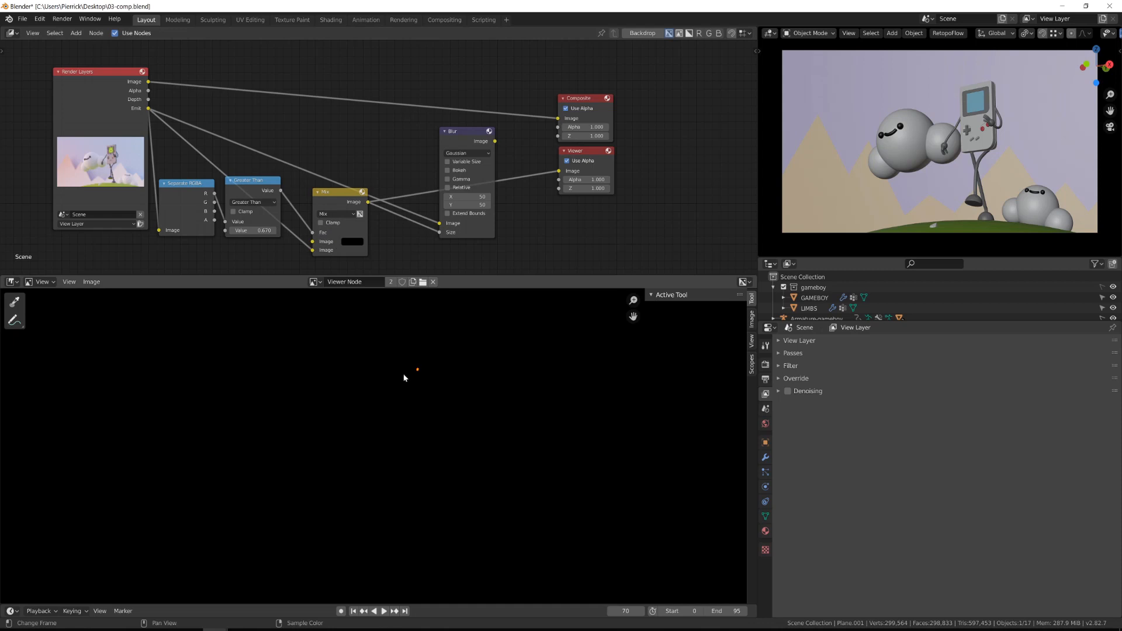
Feed Mix into only Blur's Image input, preview Blur in the Viewer, and make the blur size relative.
left_click_drag(365, 204, 410, 236)
left_click(472, 138, "ctrl+shift")
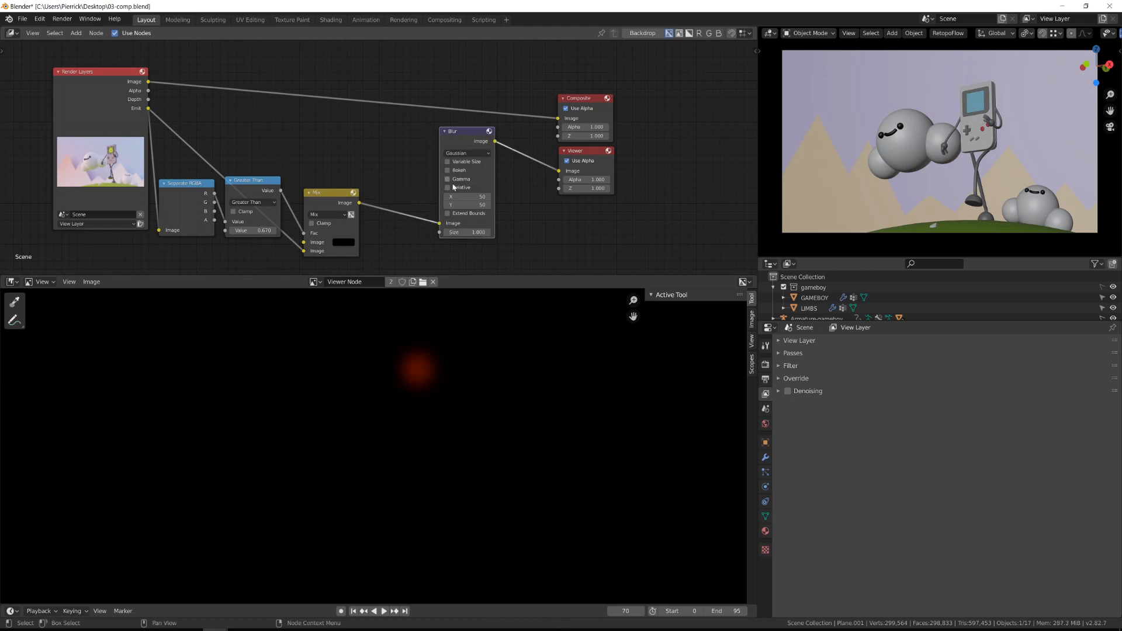
left_click_drag(467, 197, 468, 205)
type("1")
key("Return")
left_click(448, 188)
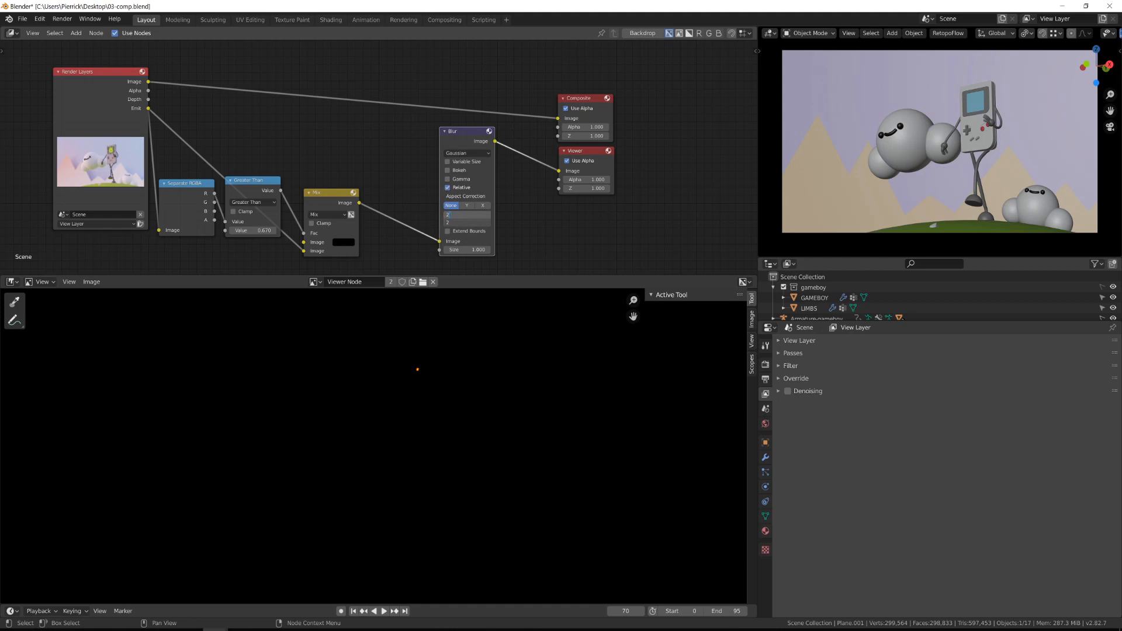
Try relative blur sizes of 2% in X and 3% in Y, and settle on 1% in X and 1.5% in Y.
key("Return")
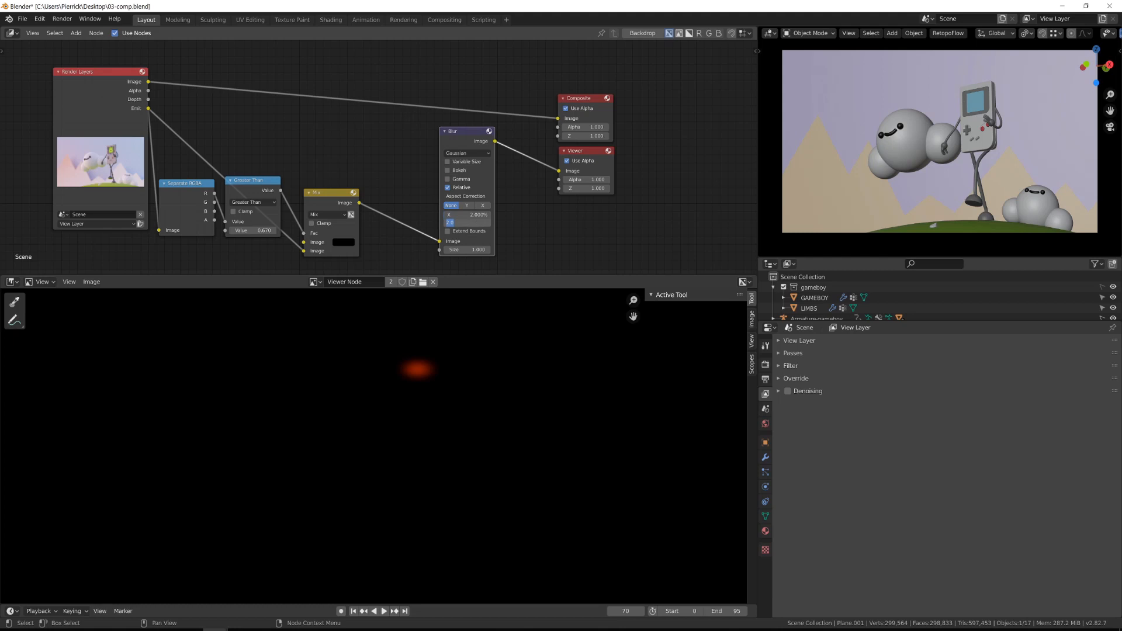
type("3")
key("Return")
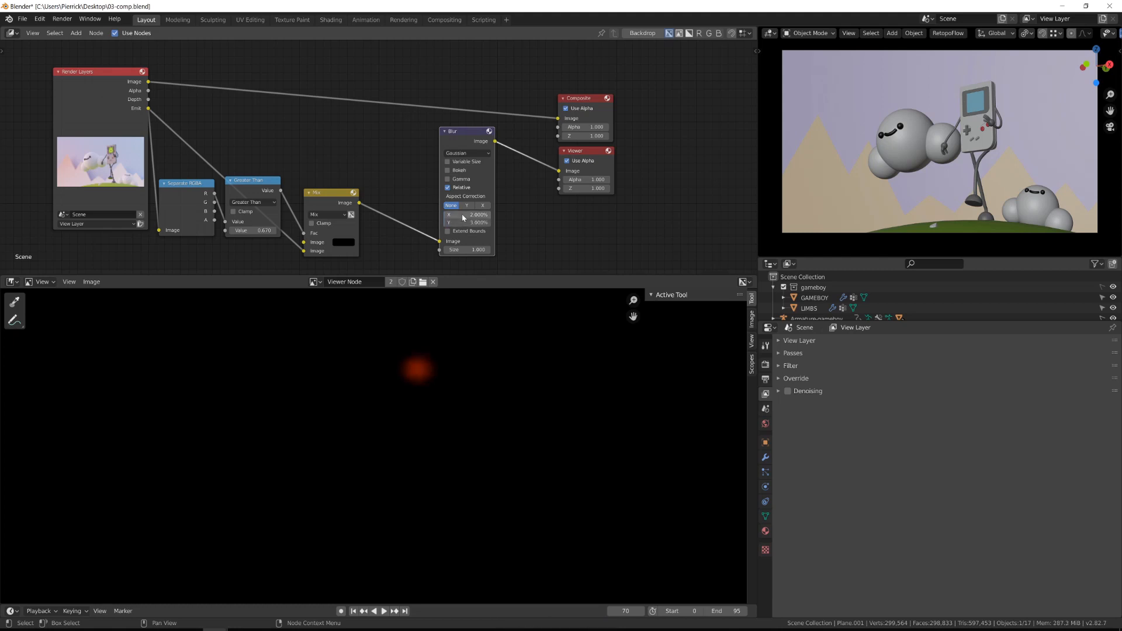
type("1")
key("Tab")
type("1")
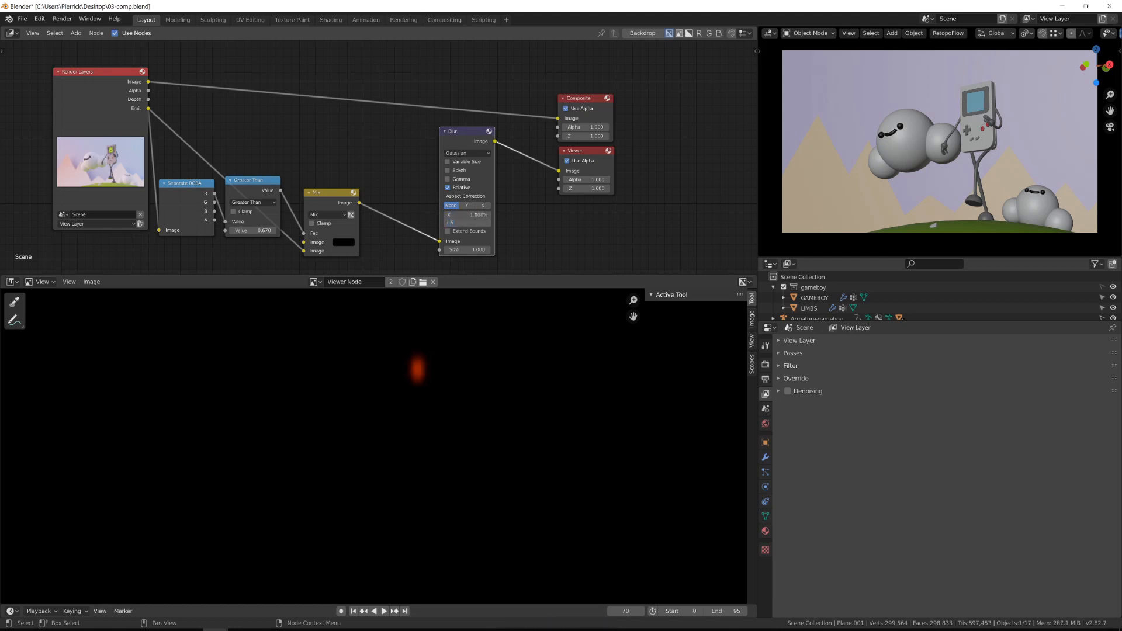
type(".5")
key("Return")
Move Blur next to Mix, duplicate the Mix node, and set the copy's blend mode to Add.
left_click_drag(467, 141, 387, 167)
left_click(336, 205)
key("shift+d")
left_click(513, 206)
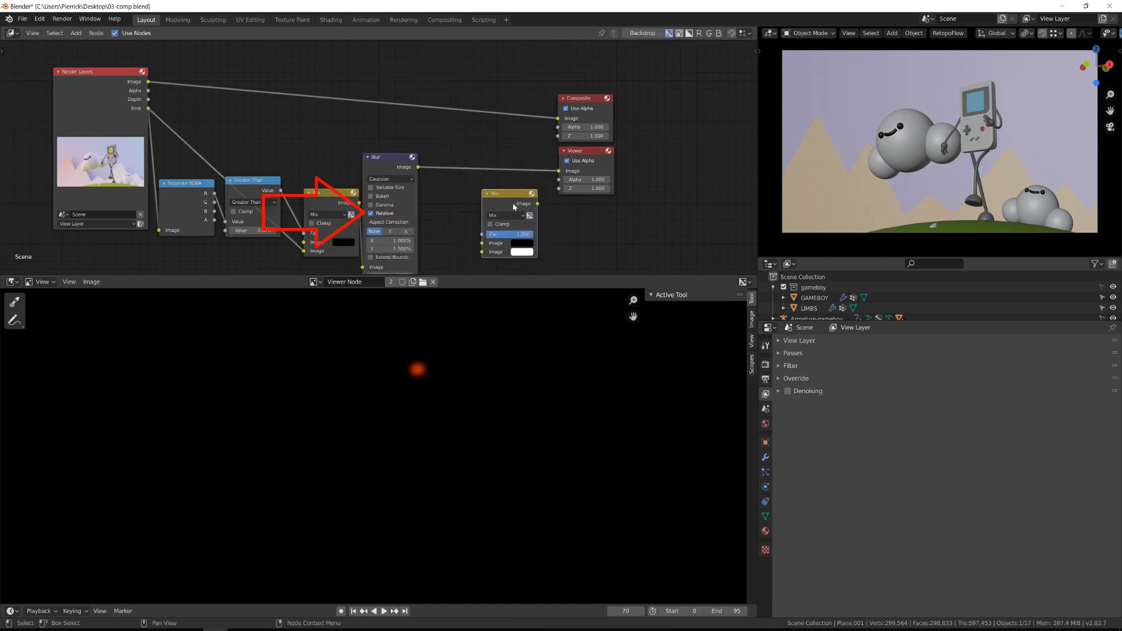
left_click(506, 215)
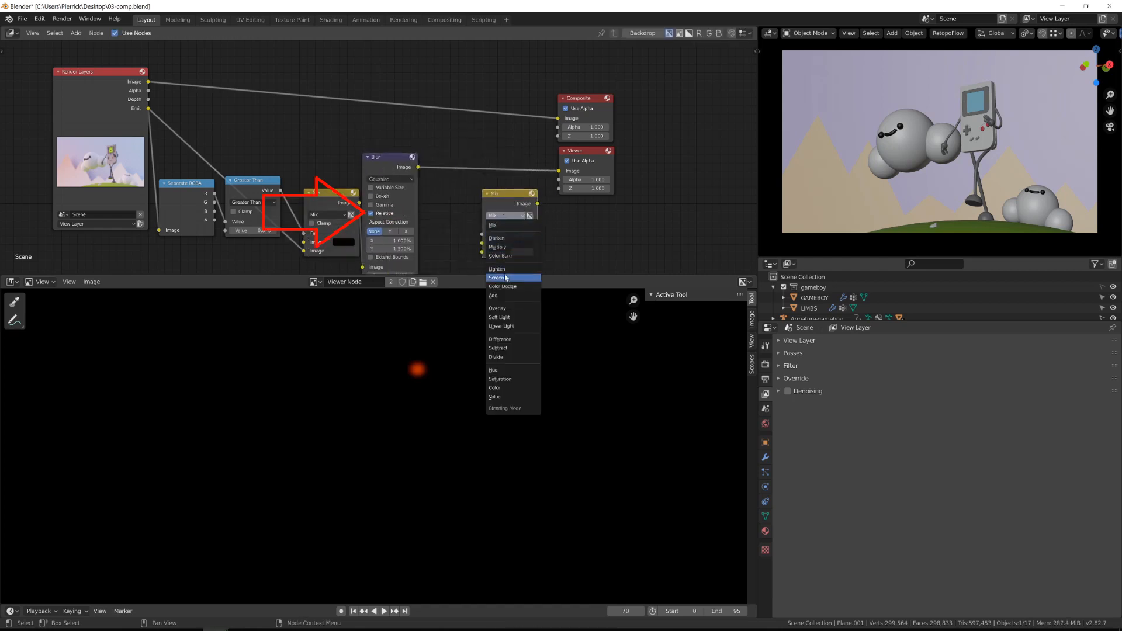
left_click(503, 296)
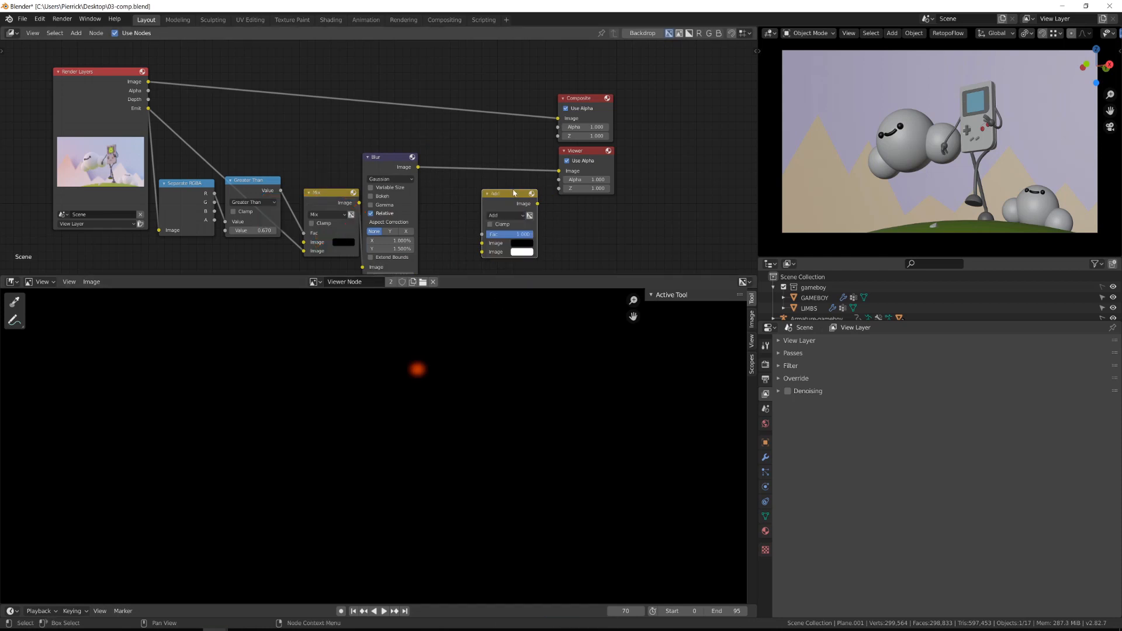
Insert the Add node between Blur and Viewer and link the Render Layers Image to its second Image input.
left_click_drag(504, 195, 493, 129)
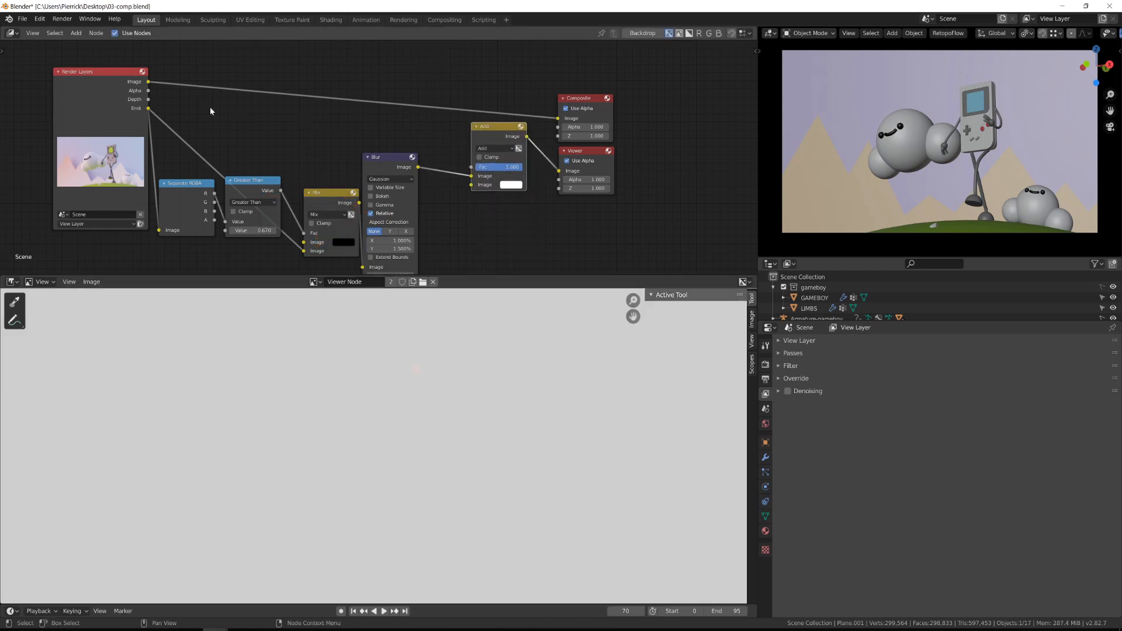
left_click_drag(148, 82, 471, 184)
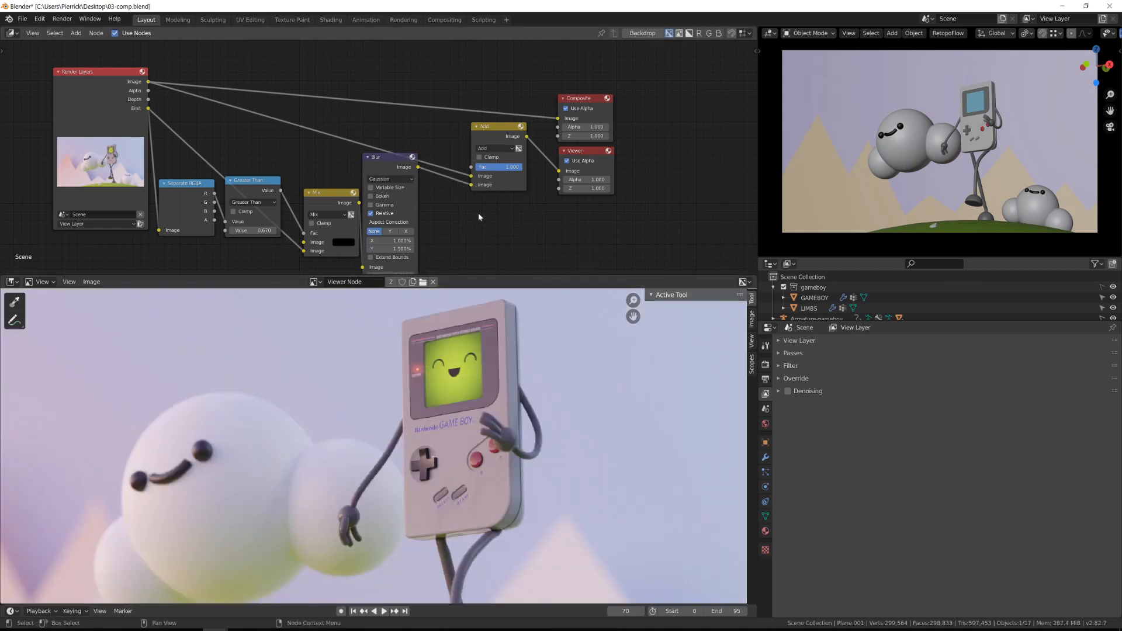
mouse_move(501, 169)
left_mouse_down()
mouse_move(475, 170)
mouse_move(522, 168)
left_mouse_up()
Spread out the Viewer and Composite nodes and shift Add toward Blur to make room before the Viewer.
scroll(558, 205, "down", 3)
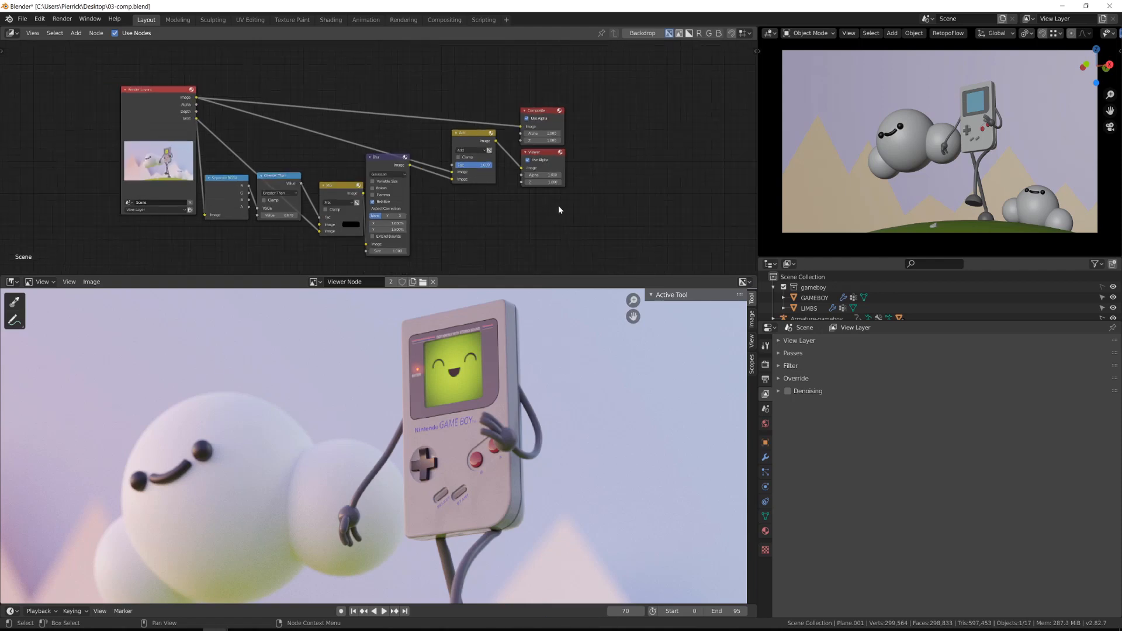
left_click_drag(572, 204, 499, 252, "alt")
left_click_drag(552, 217, 558, 217)
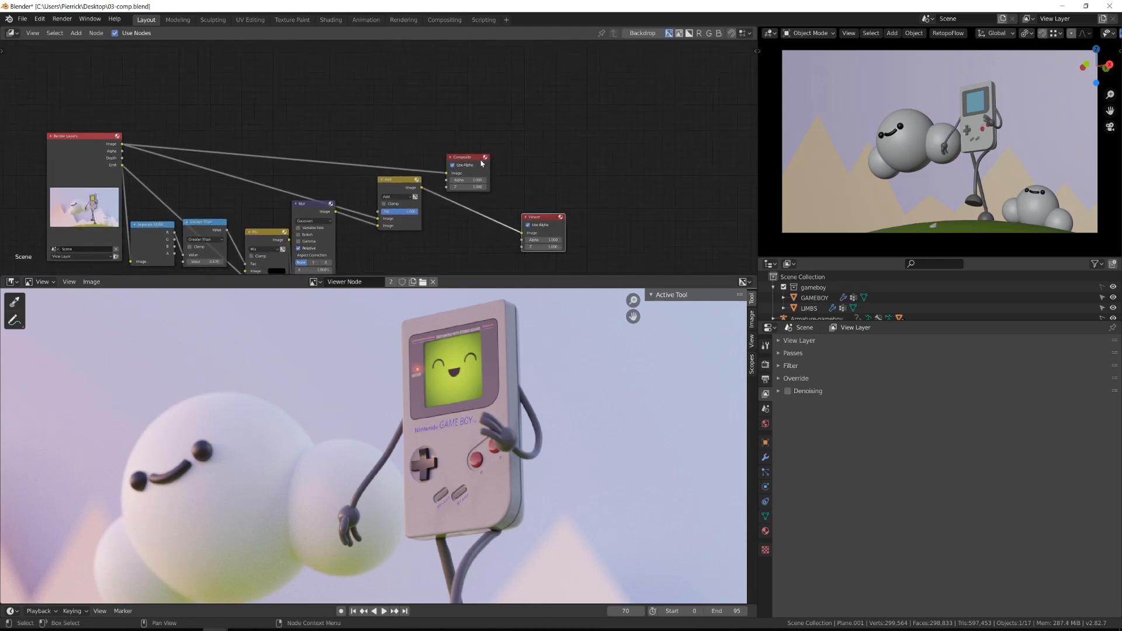
left_click_drag(468, 163, 625, 104)
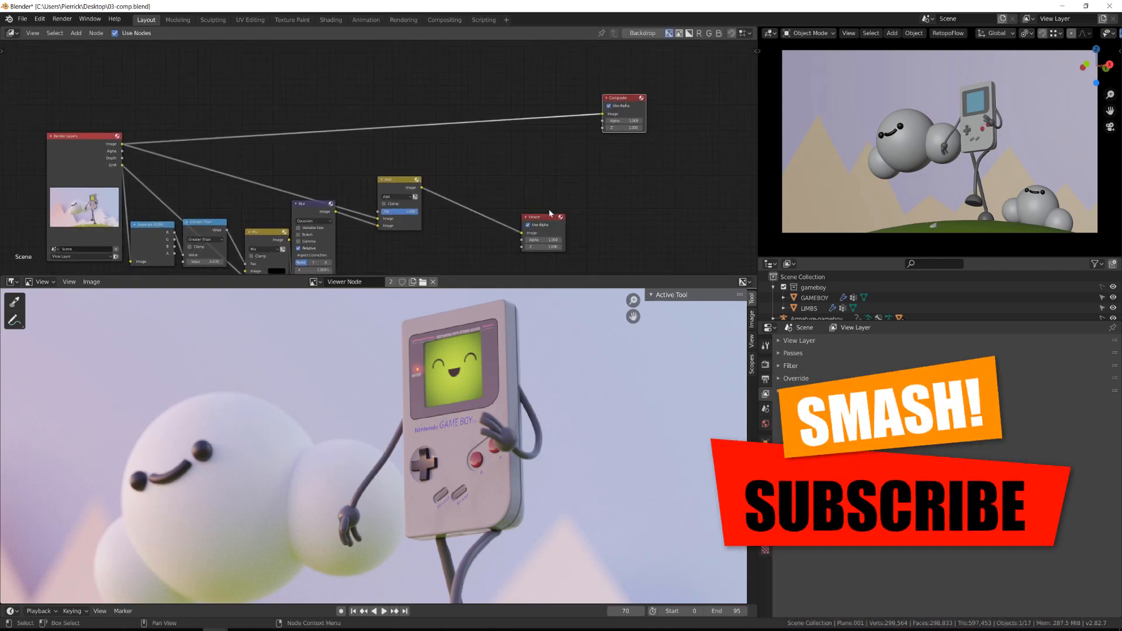
left_click_drag(409, 179, 374, 177)
Add a Glare node on the link between Add and Viewer.
key("h")
key("shift+a")
mouse_move(452, 181)
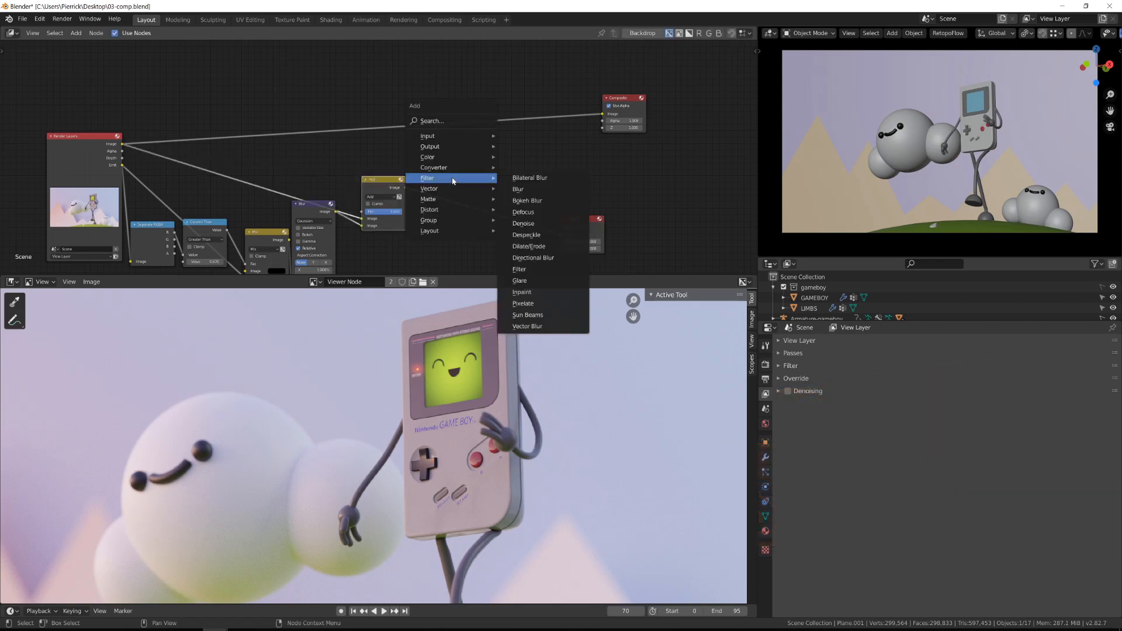
left_click(554, 281)
left_click(441, 159)
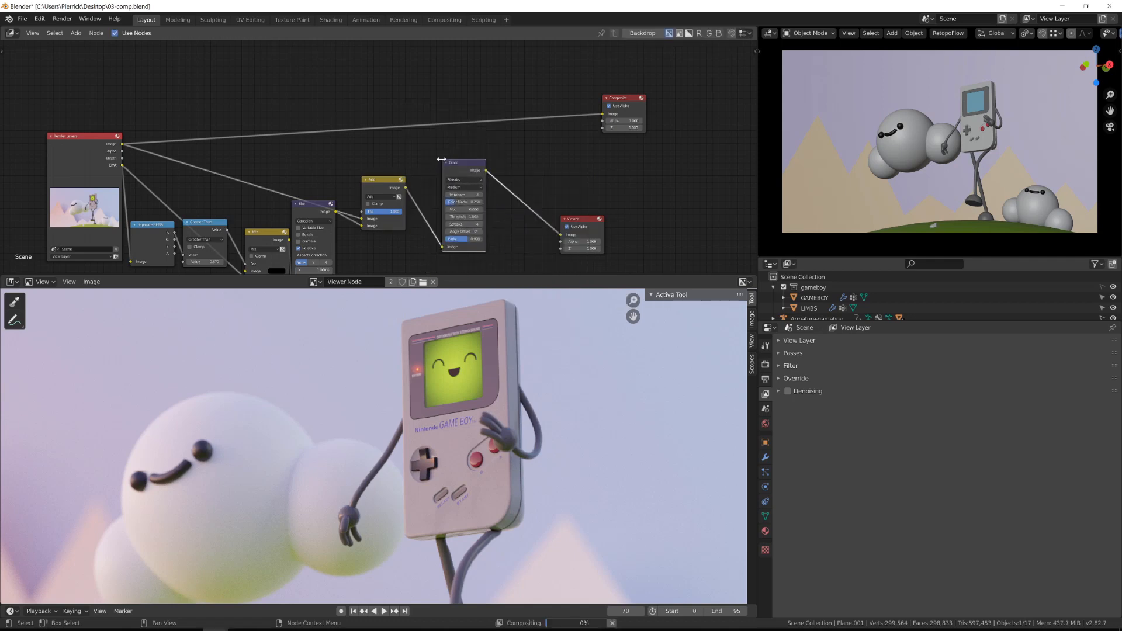
Set the Glare node's type to Fog Glow and inspect the glow on the render.
left_click(464, 180)
left_click(464, 191)
scroll(423, 474, "down", 1)
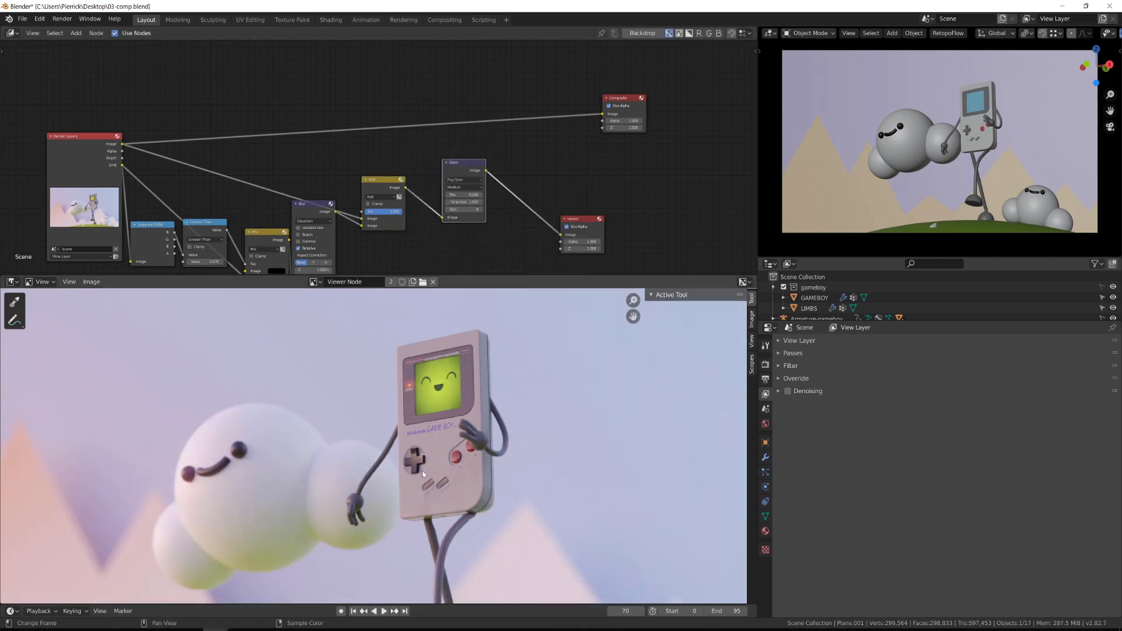
scroll(380, 155, "up", 2)
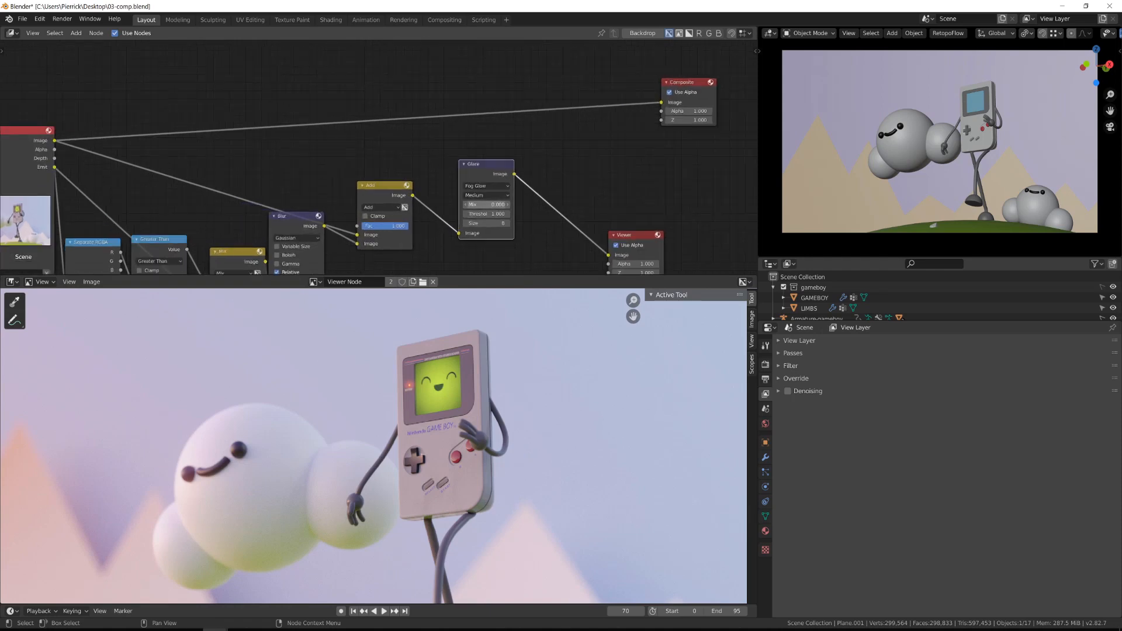
Preview the glare alone at Mix 1, then set the Glare node's Size to 9 and Mix to 0.
left_click_drag(503, 205, 467, 204)
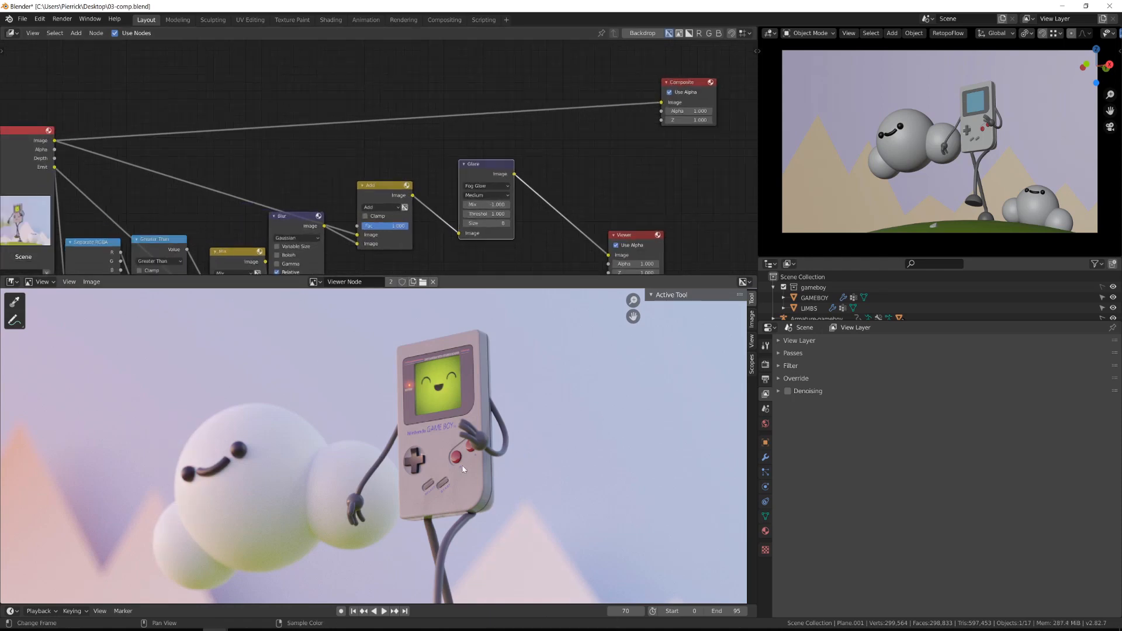
key("ctrl+z")
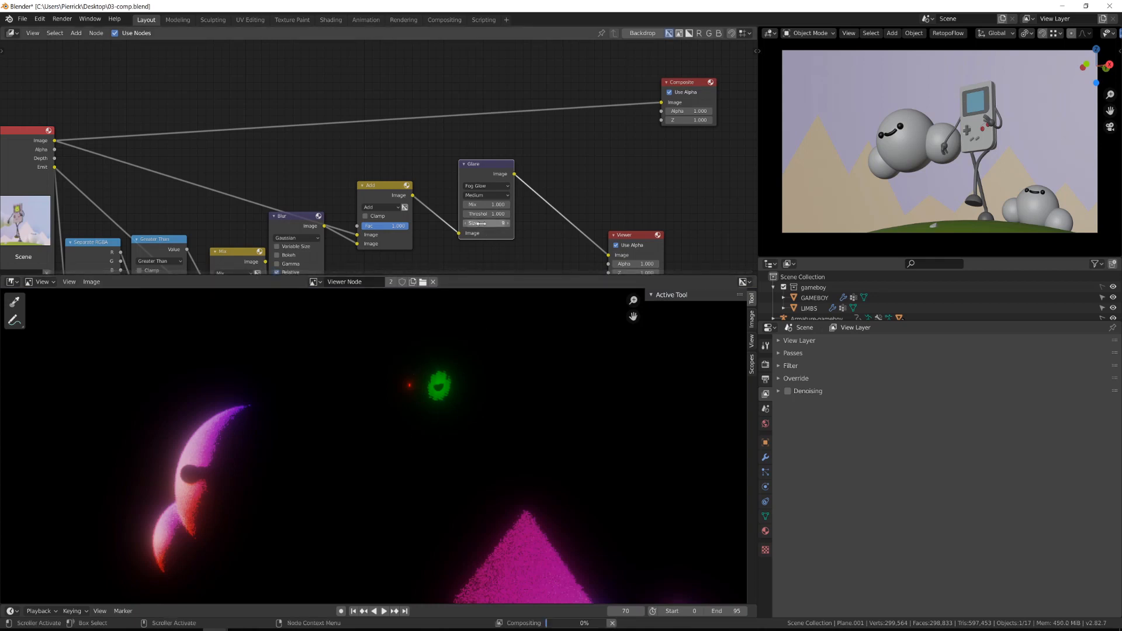
left_click_drag(479, 173, 456, 187)
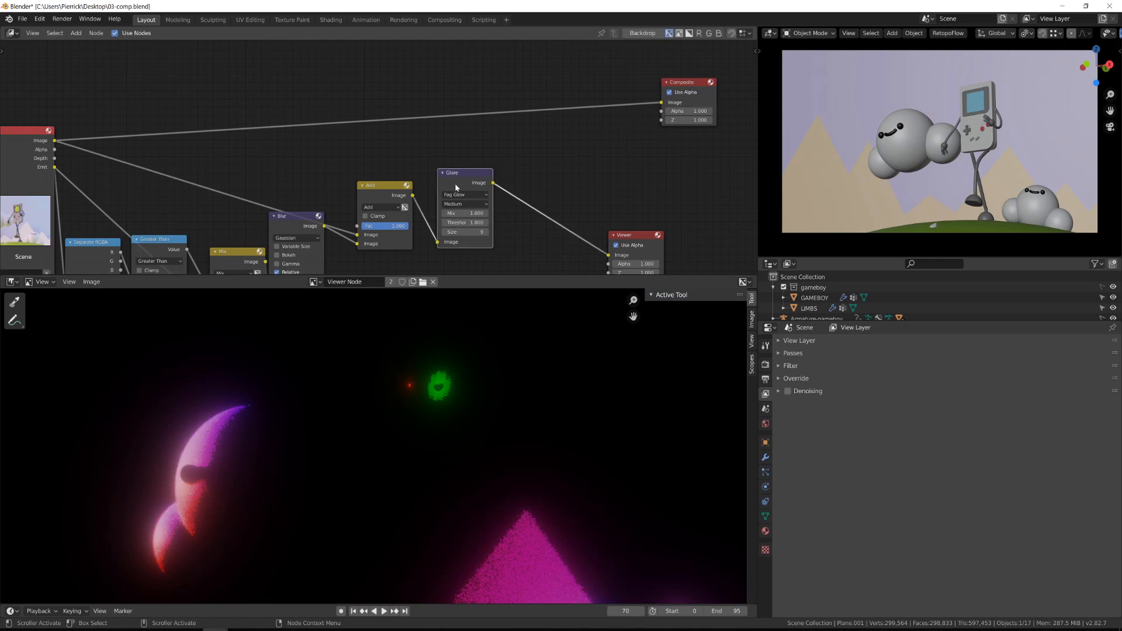
type("0")
key("Return")
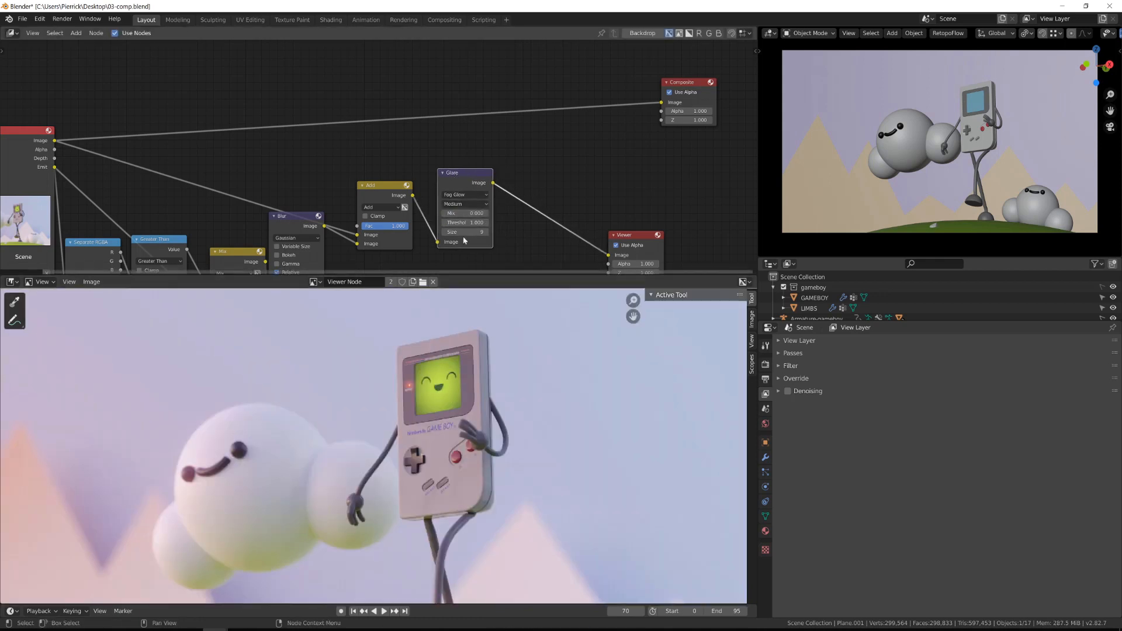
Compare the render with the Glare node muted and unmuted, viewing both the character closely and the whole image.
key("m")
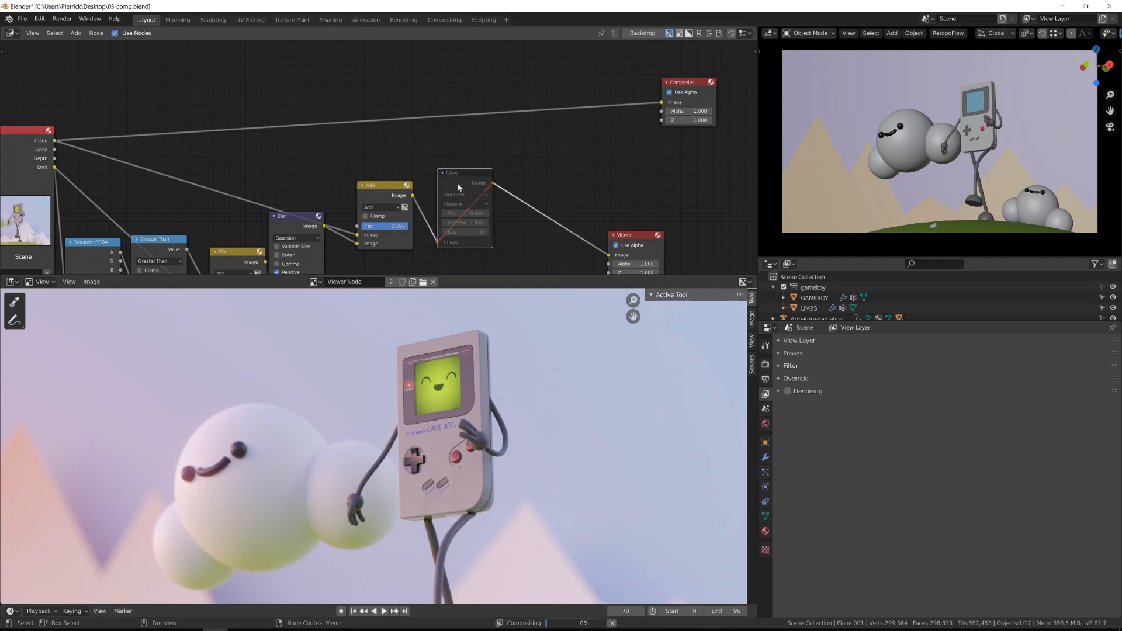
key("m")
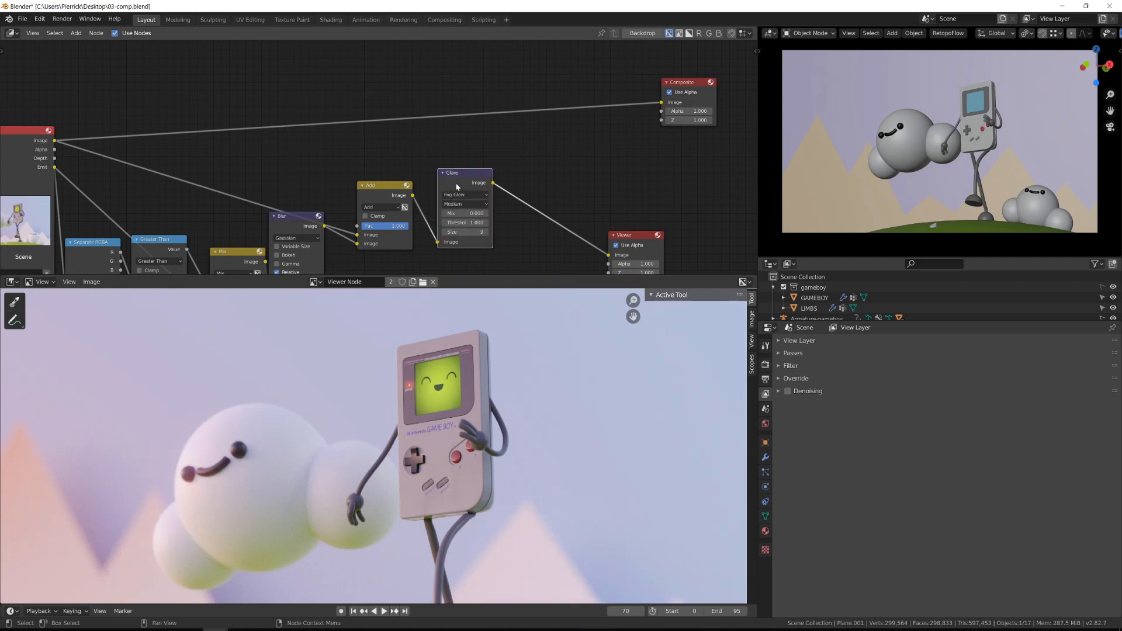
key("m")
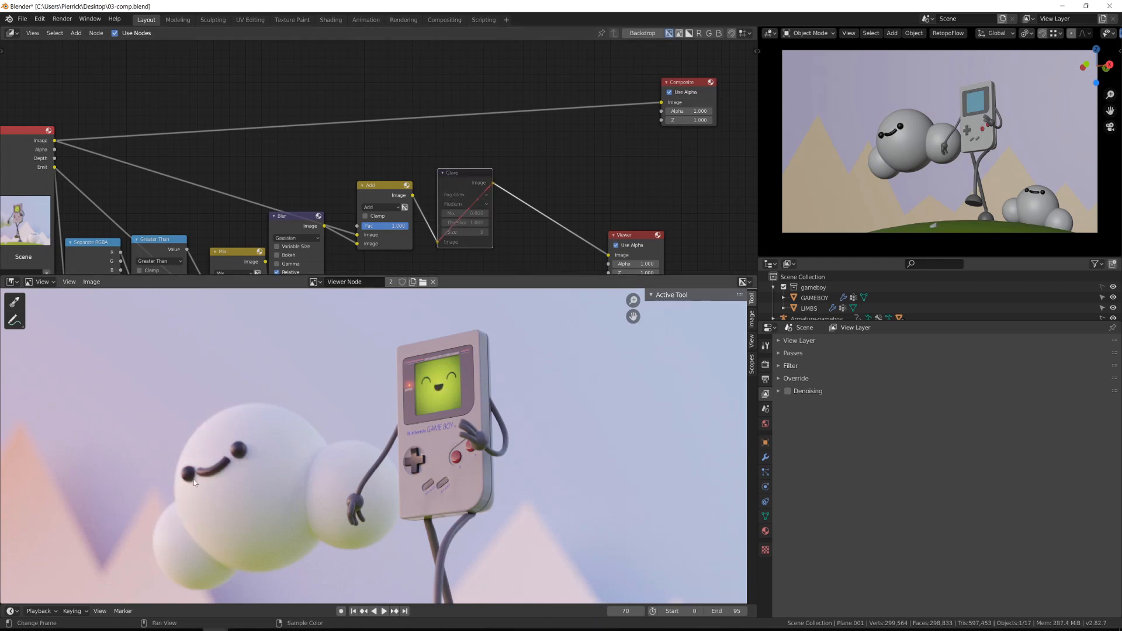
key("m")
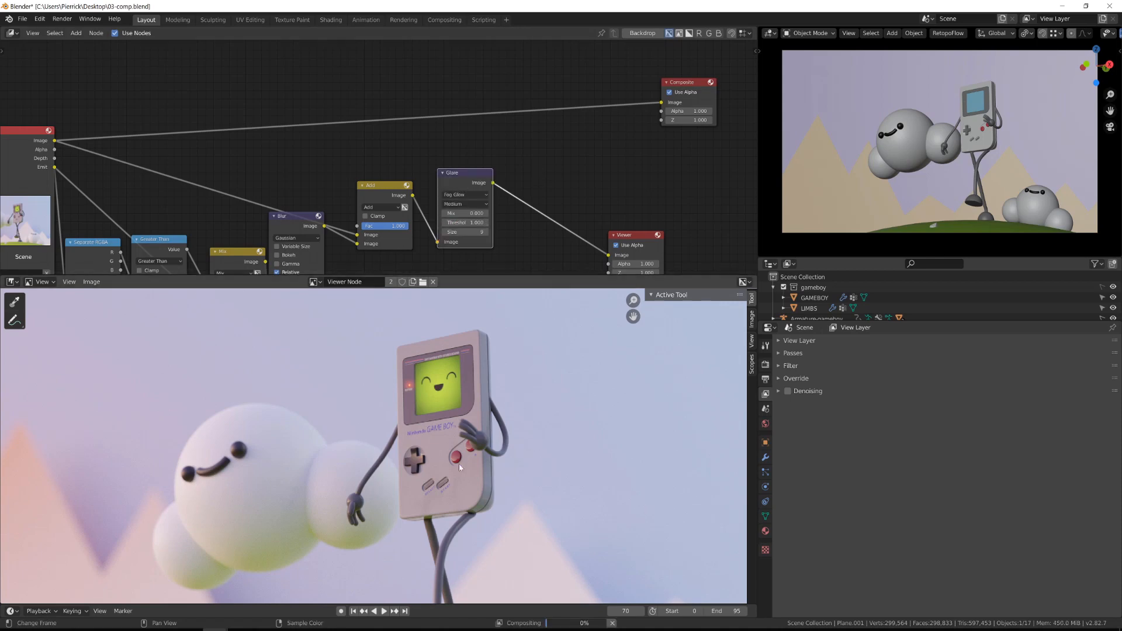
scroll(457, 482, "down", 3)
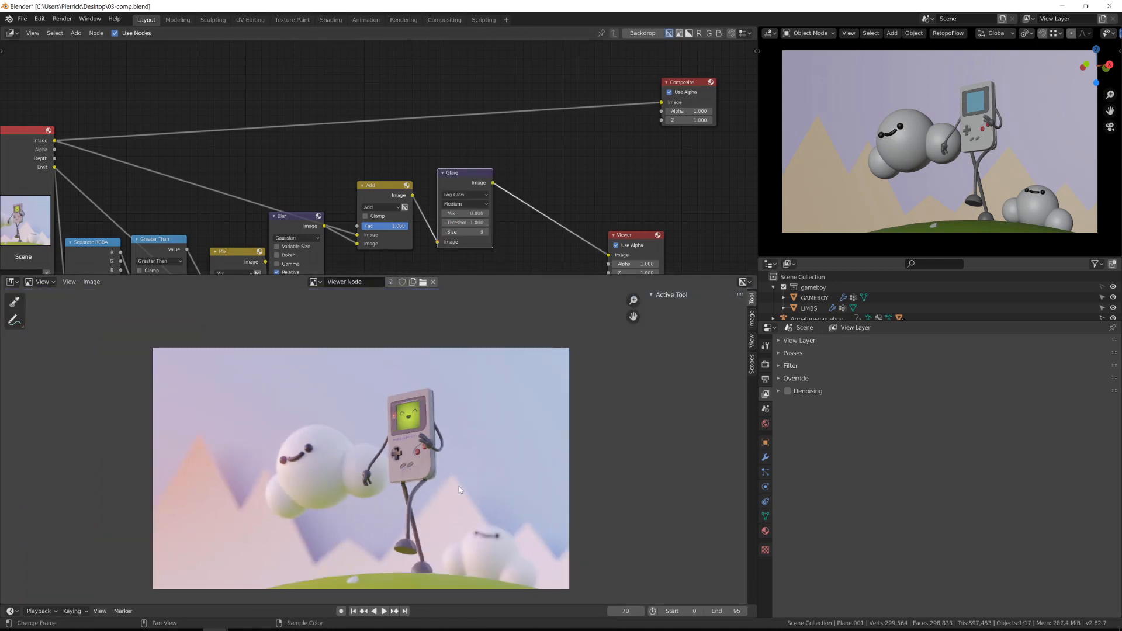
middle_click_drag(458, 489, 501, 429)
key("Home")
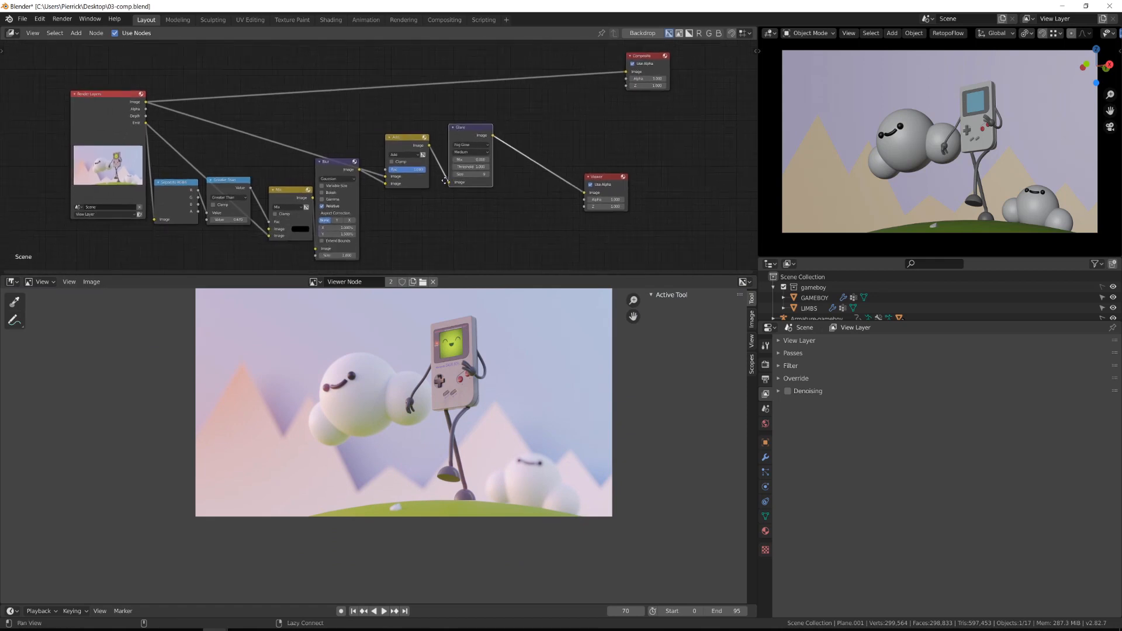
Tighten the node layout by moving Blur slightly down and bringing Add and Glare closer to it.
middle_click_drag(446, 182, 459, 160)
left_click(335, 149)
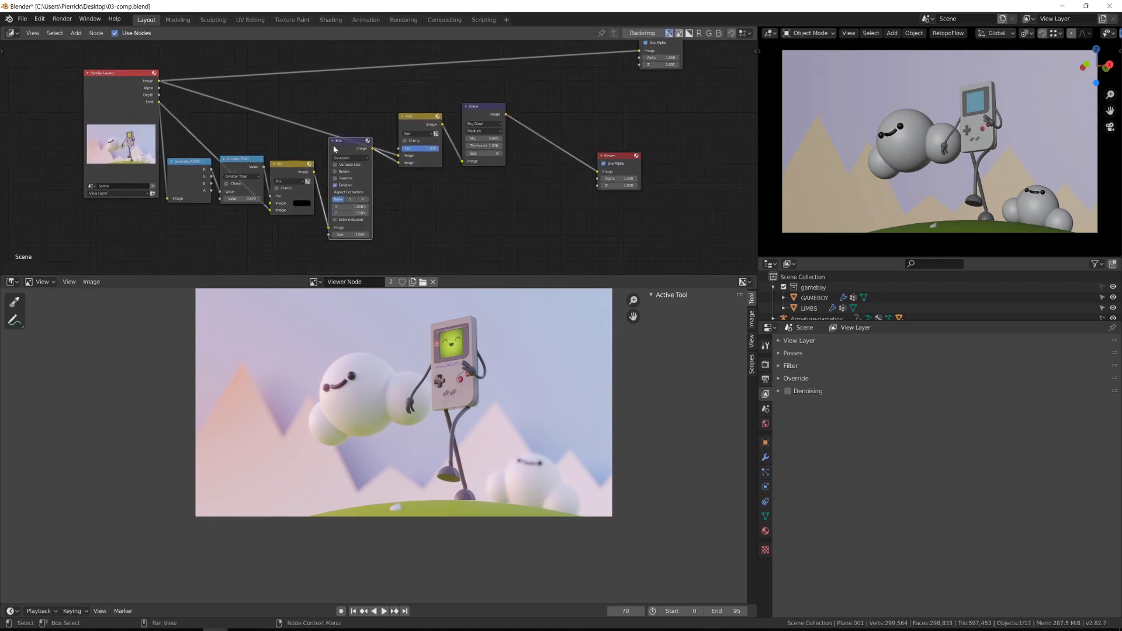
left_click_drag(334, 149, 328, 163)
left_click_drag(421, 126, 398, 127)
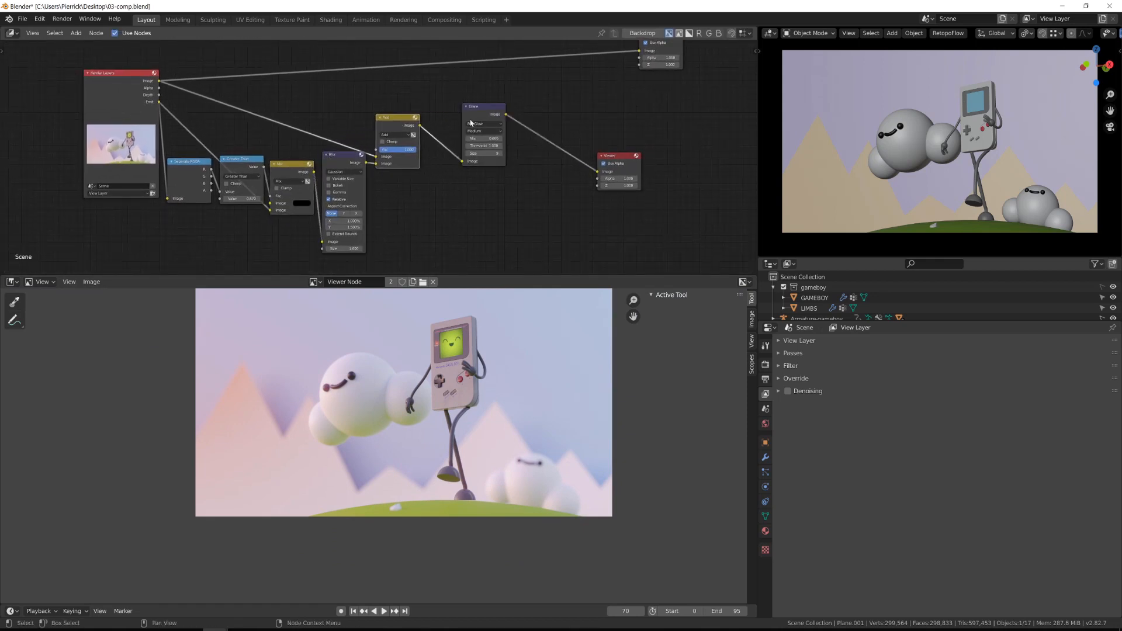
left_click_drag(471, 123, 438, 126)
scroll(528, 154, "up", 1)
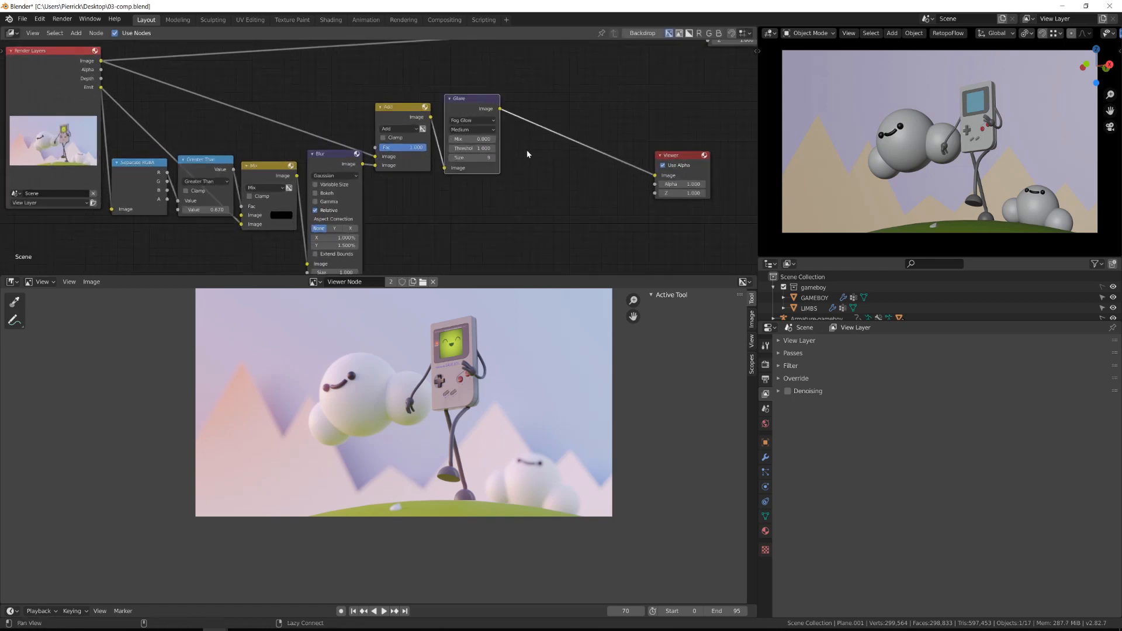
Shift the Viewer node away from Glare and insert an RGB Curves node on the link between them.
middle_click_drag(527, 154, 415, 194)
left_click_drag(571, 195, 622, 140)
key("shift+a")
mouse_move(498, 147)
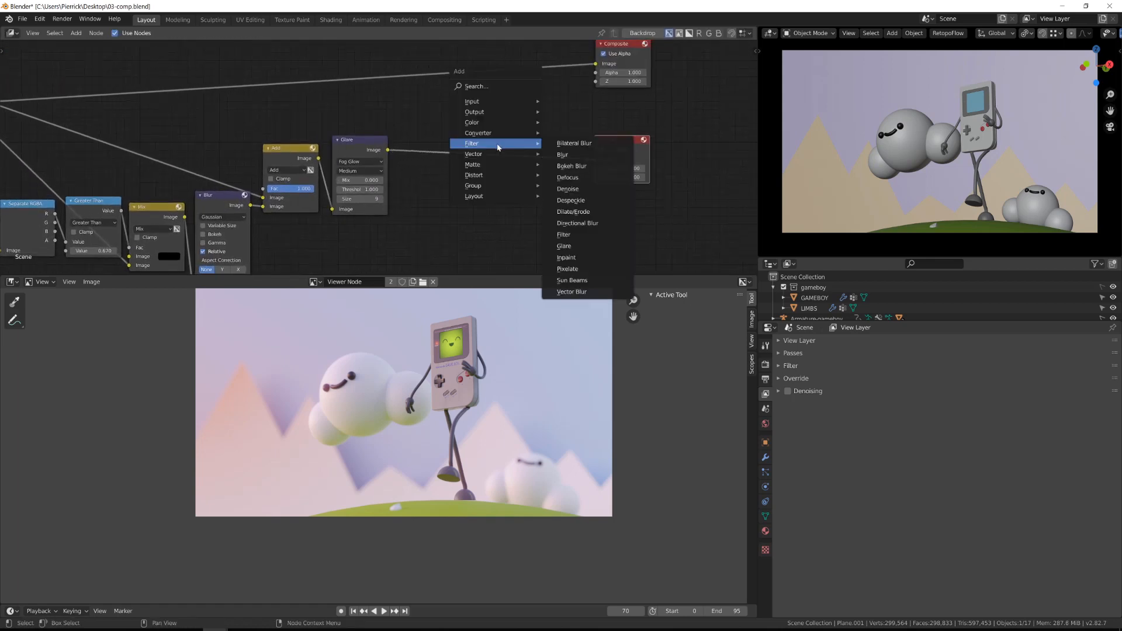
mouse_move(491, 124)
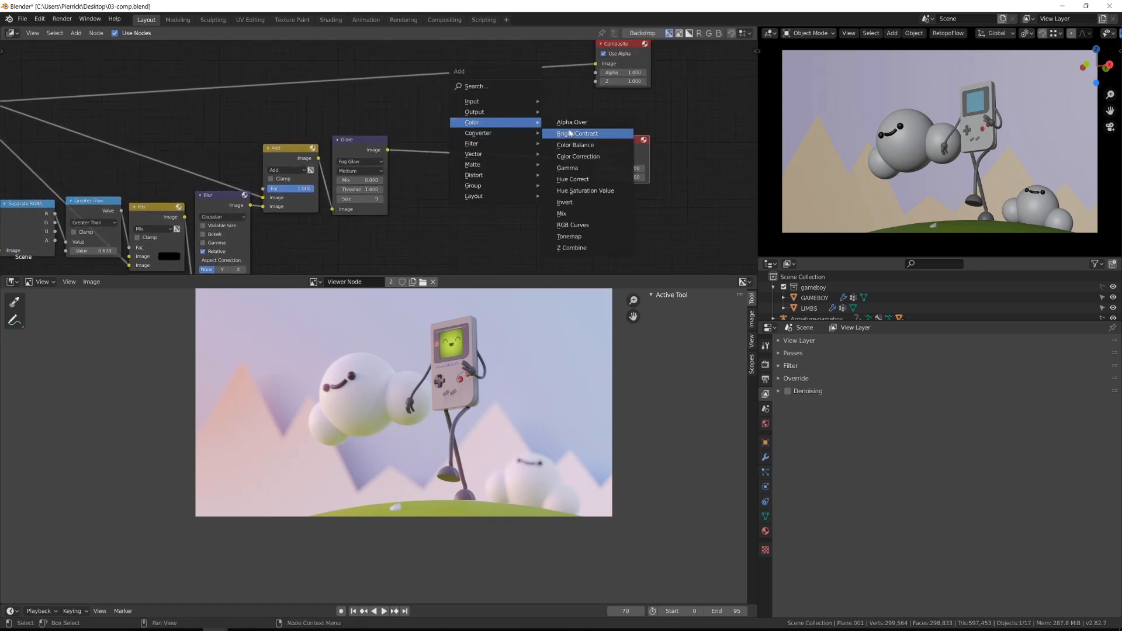
left_click(583, 224)
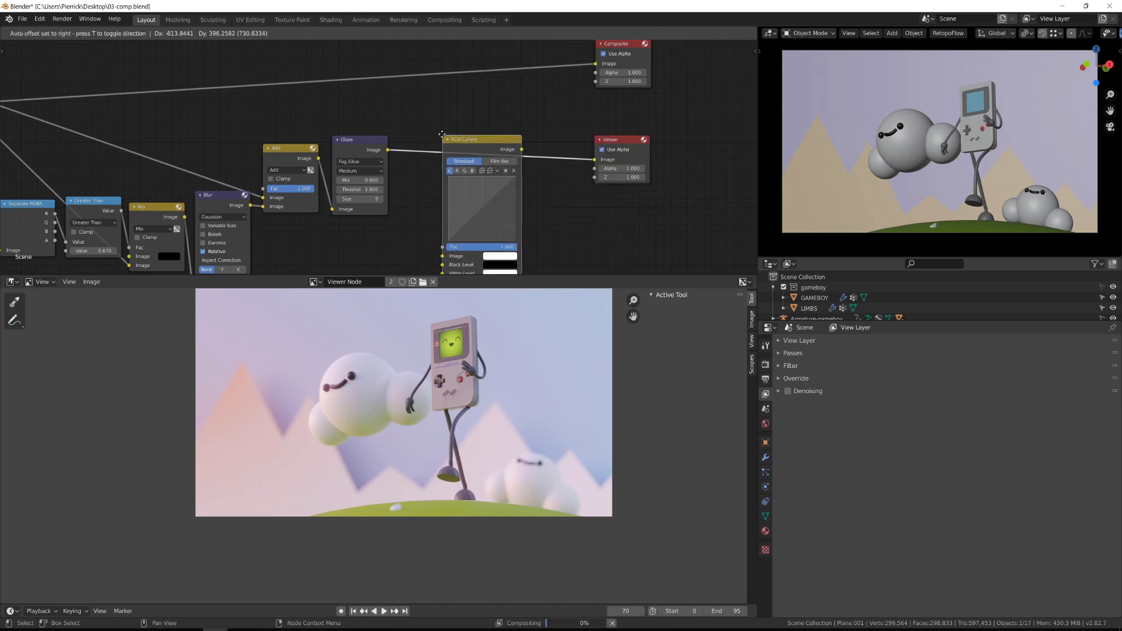
left_click(459, 146)
Shape the combined RGB curve into an S with a shadow point near X 0.15, Y 0.10 and a highlight point near X 0.61, Y 0.68.
scroll(423, 175, "up", 1)
scroll(435, 206, "up", 2)
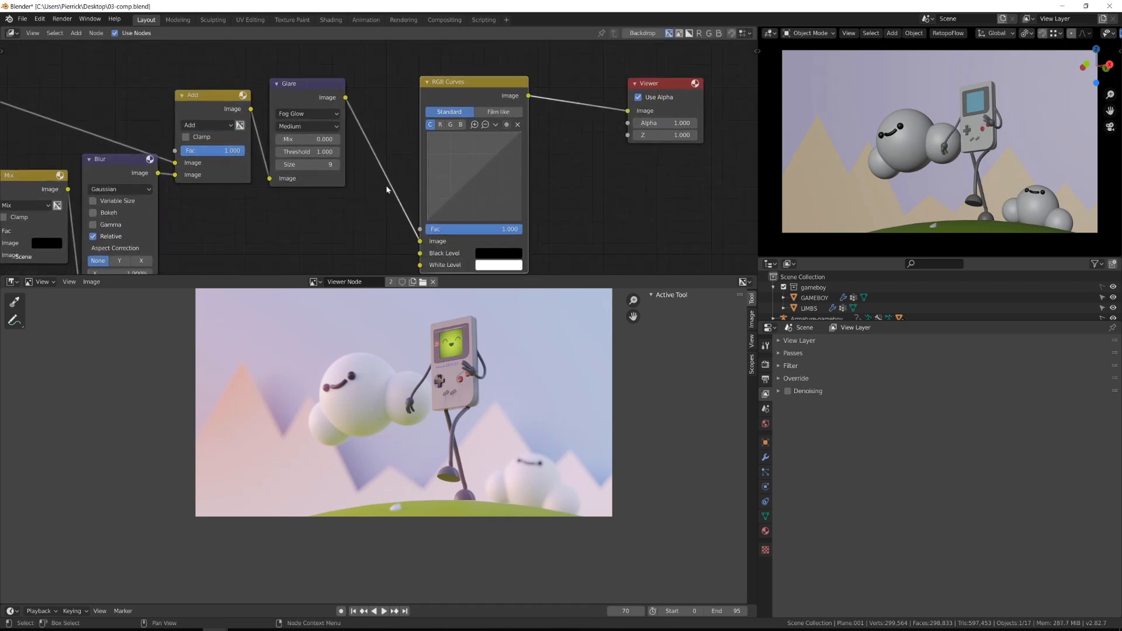
scroll(482, 351, "up", 2)
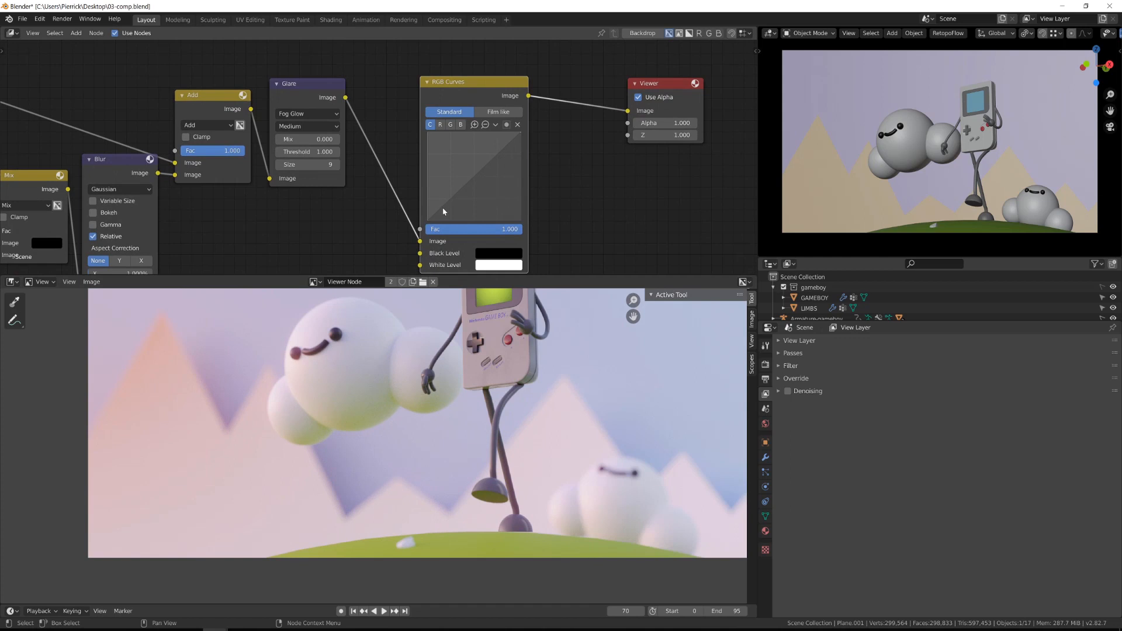
left_click_drag(441, 206, 443, 207)
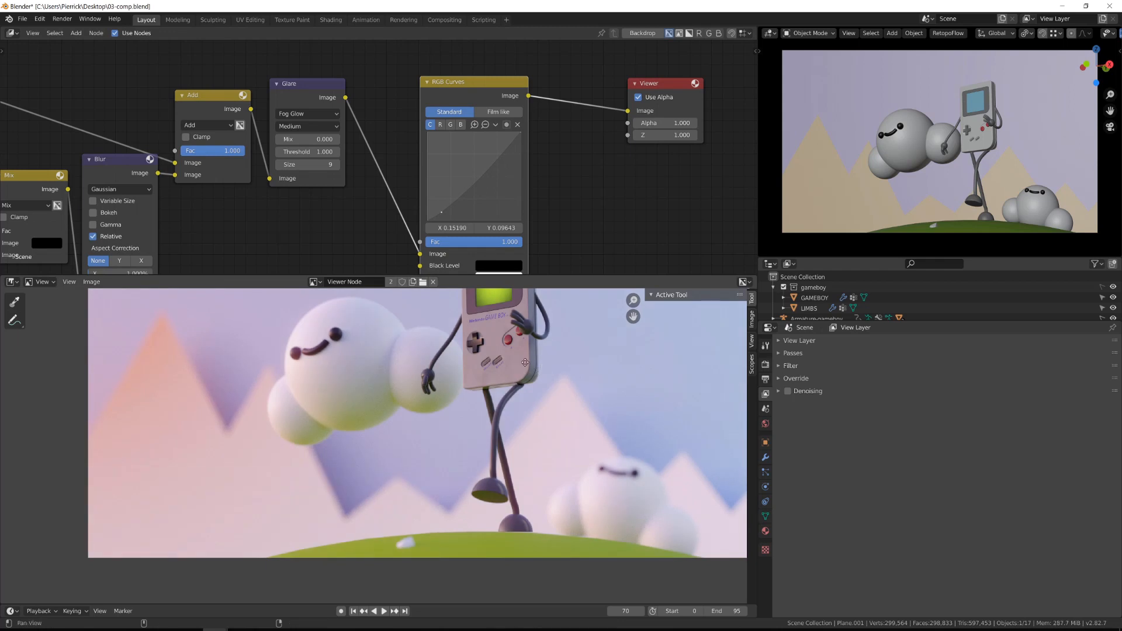
middle_click_drag(524, 363, 483, 437)
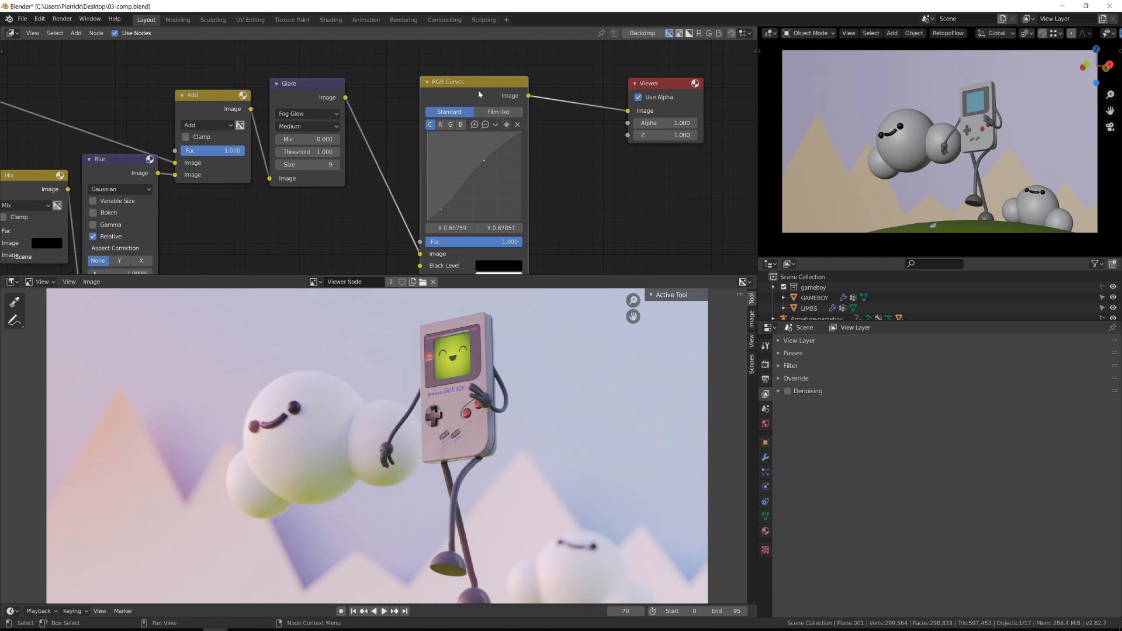
Compare the render with the RGB Curves node muted and unmuted.
key("m")
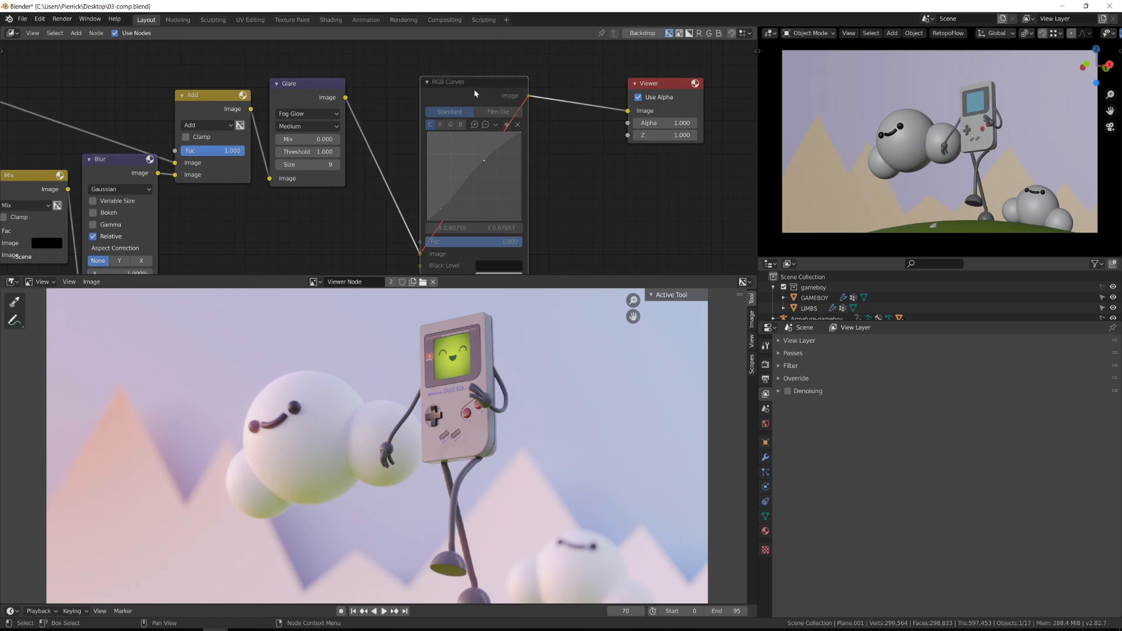
key("m")
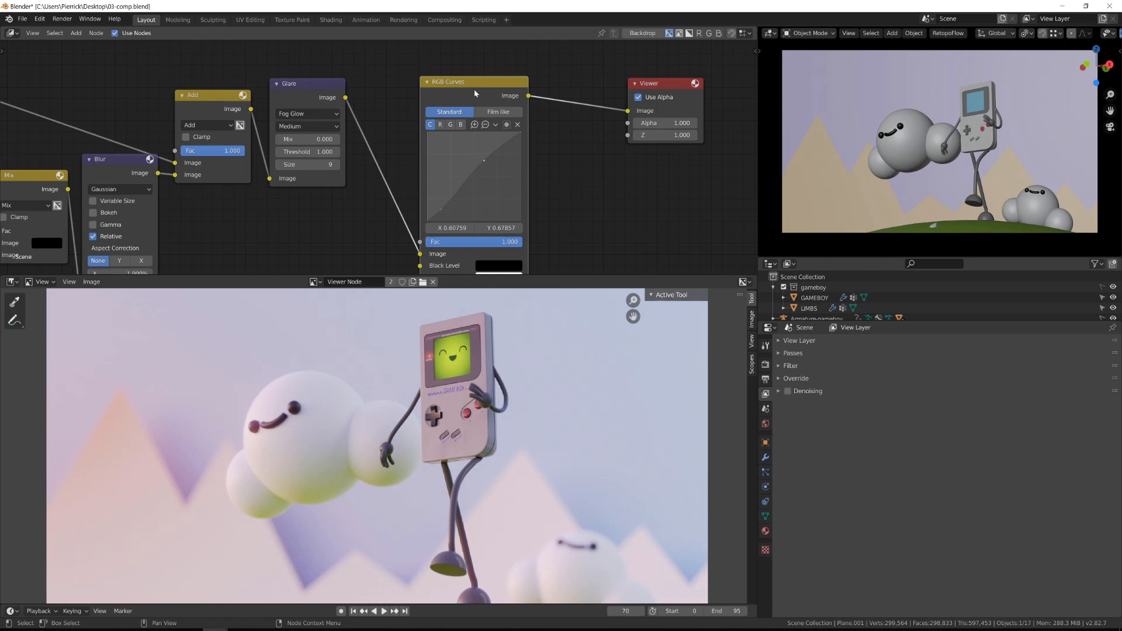
key("m")
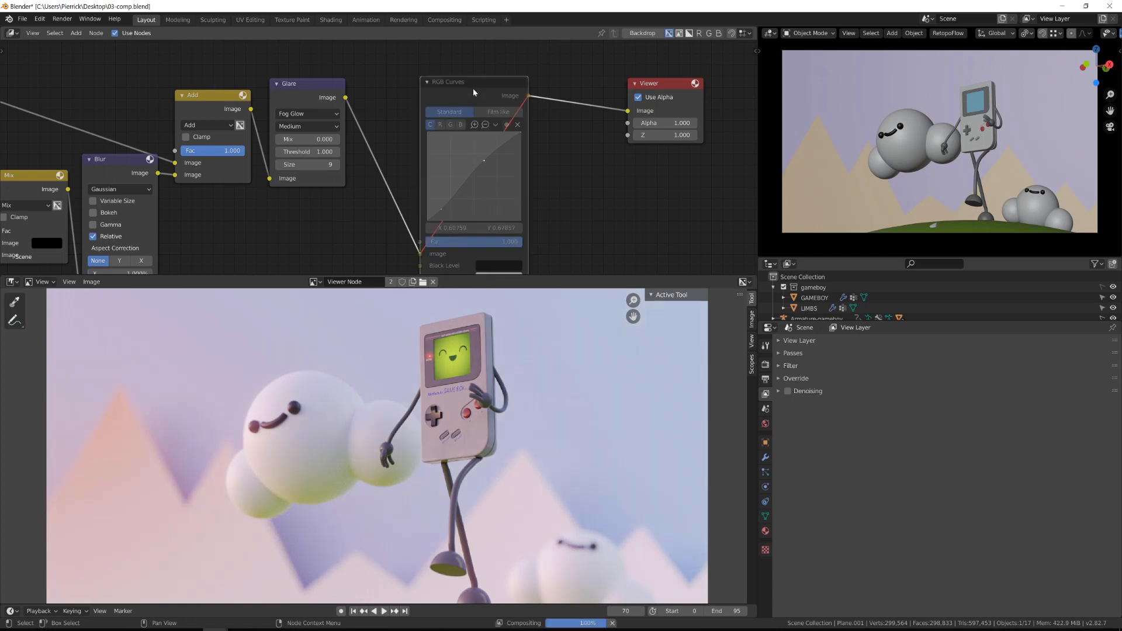
key("m")
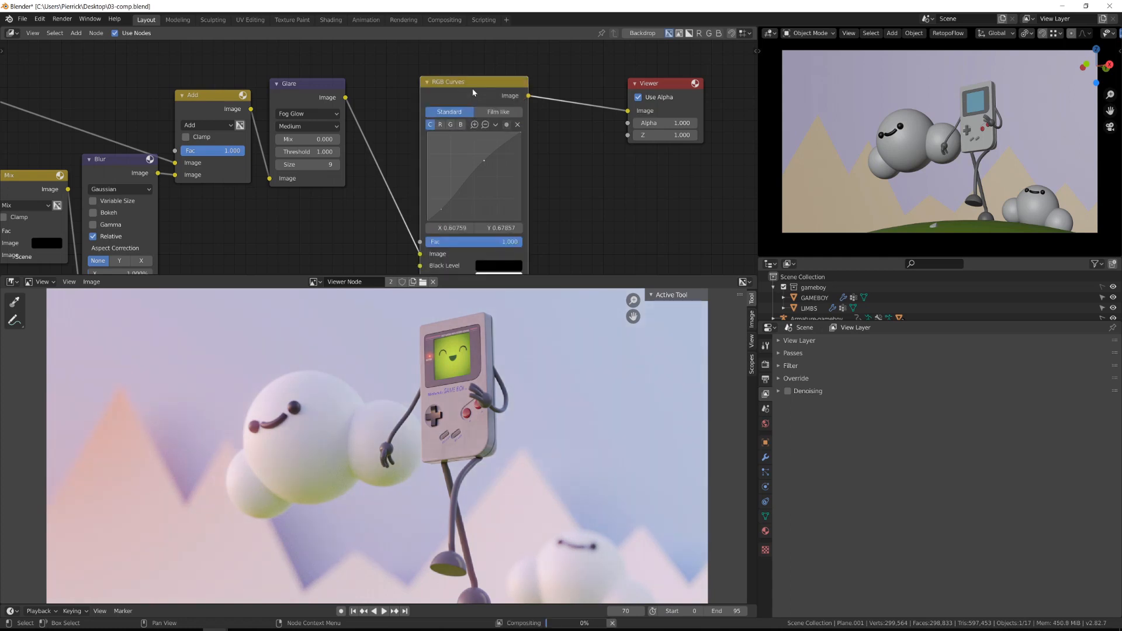
Soften the contrast by adjusting the shadow point of the RGB curve to about X 0.155, Y 0.136.
scroll(469, 164, "up", 2)
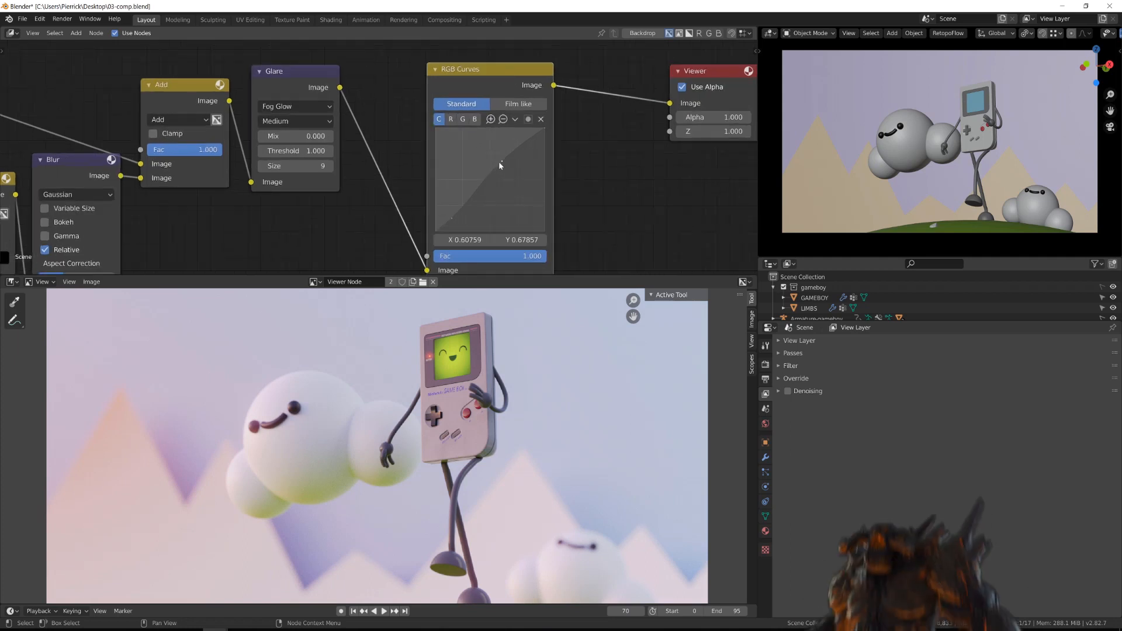
left_click_drag(499, 162, 501, 163)
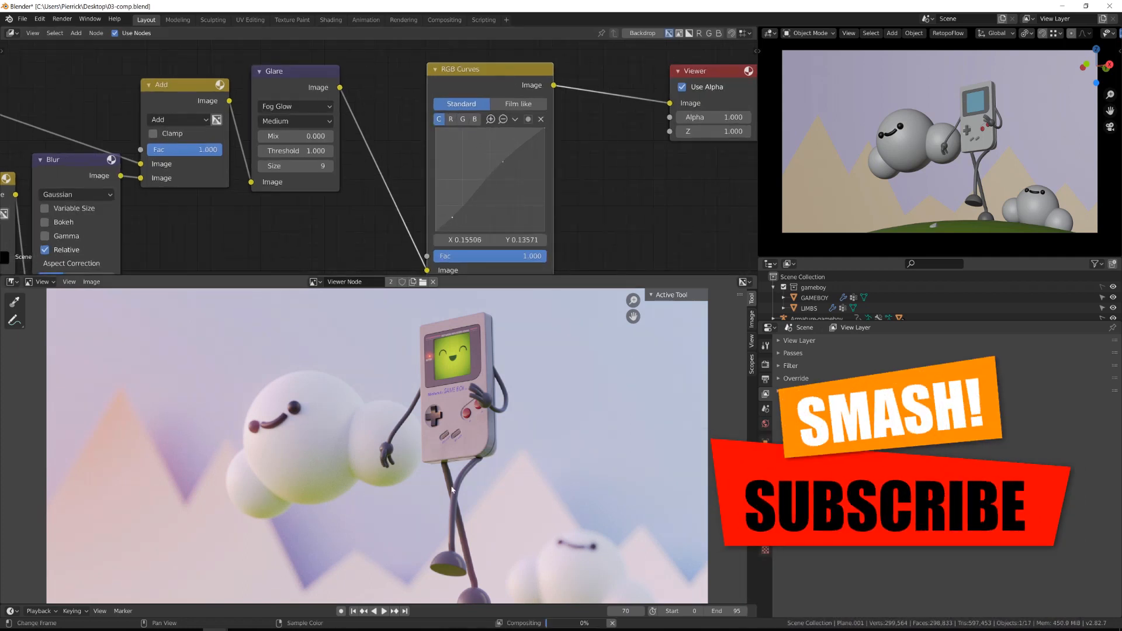
key("Home")
scroll(406, 150, "down", 6)
Move the Composite node farther out to make room for more nodes.
left_click_drag(502, 154, 567, 176, "alt")
scroll(442, 211, "down", 4)
left_click_drag(510, 101, 631, 62)
left_click_drag(438, 121, 452, 166, "alt")
Add an Ellipse Mask node above RGB Curves and connect its Mask output to the Viewer.
key("shift+a")
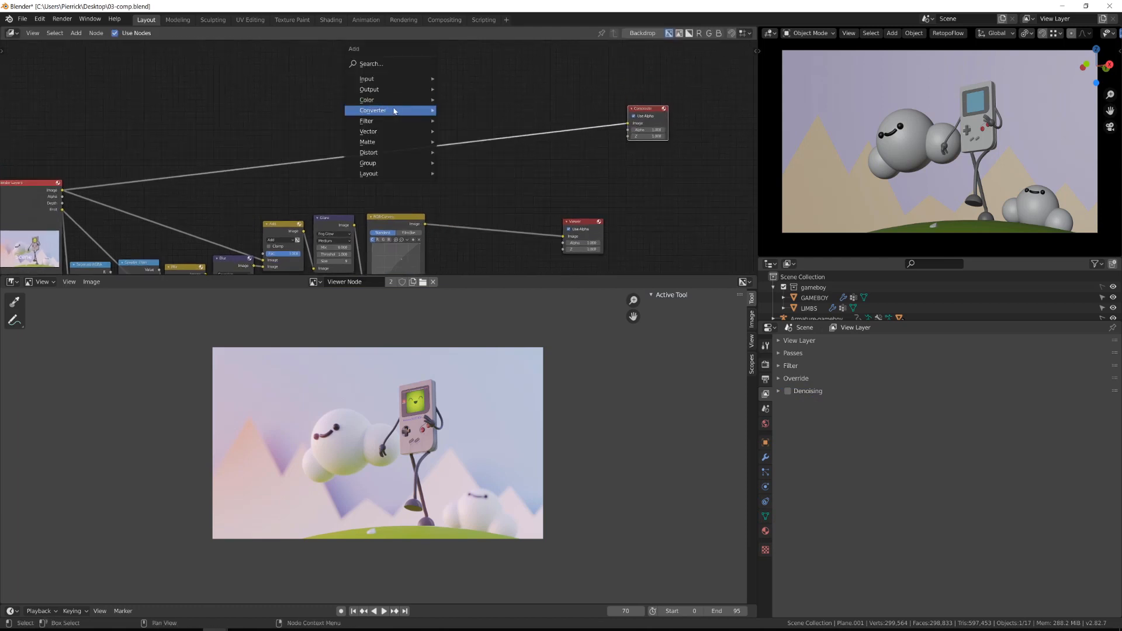
mouse_move(404, 142)
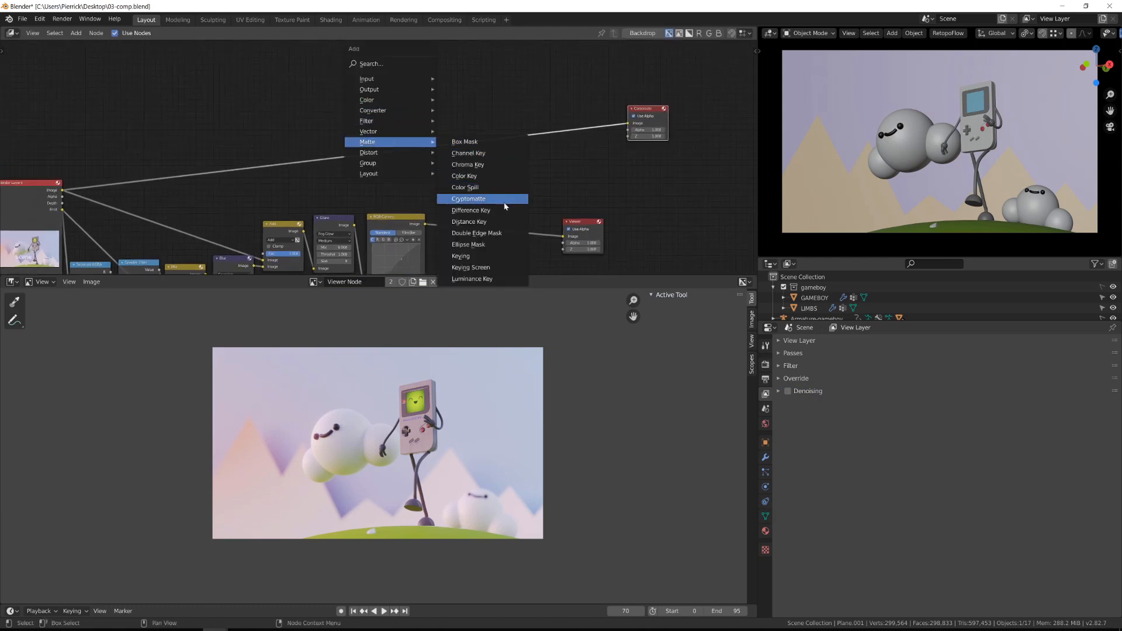
left_click(474, 244)
left_click(450, 150)
left_click(452, 151, "ctrl+shift")
scroll(456, 158, "up", 2)
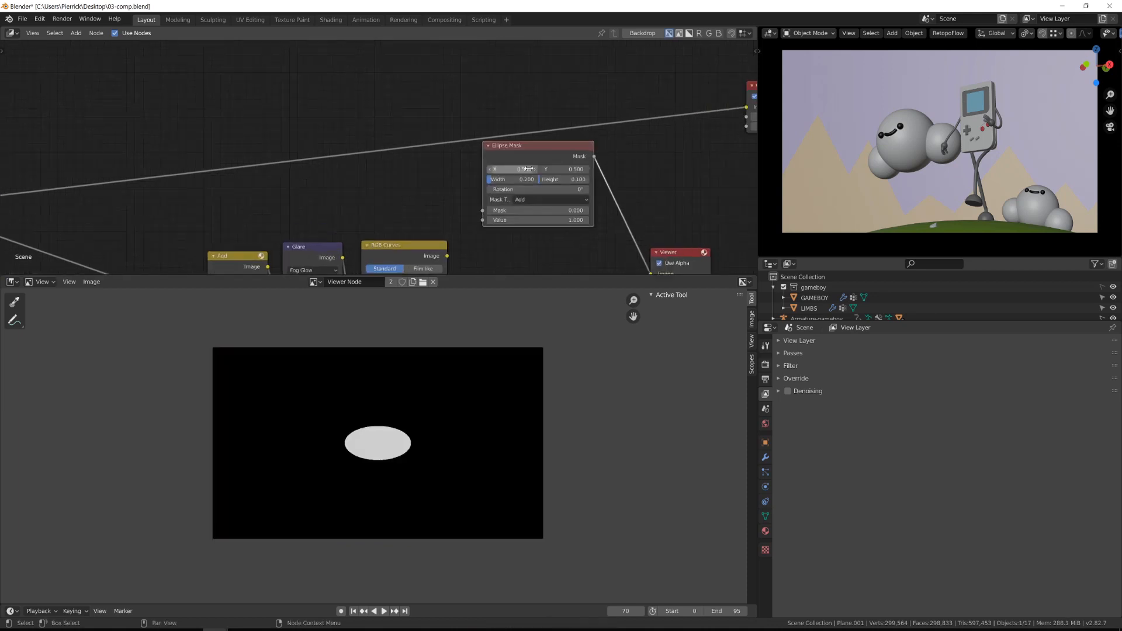
Try the Ellipse Mask's X position at 1 and return it to 0.5.
left_click(508, 169)
type("1")
key("Tab")
key("Return")
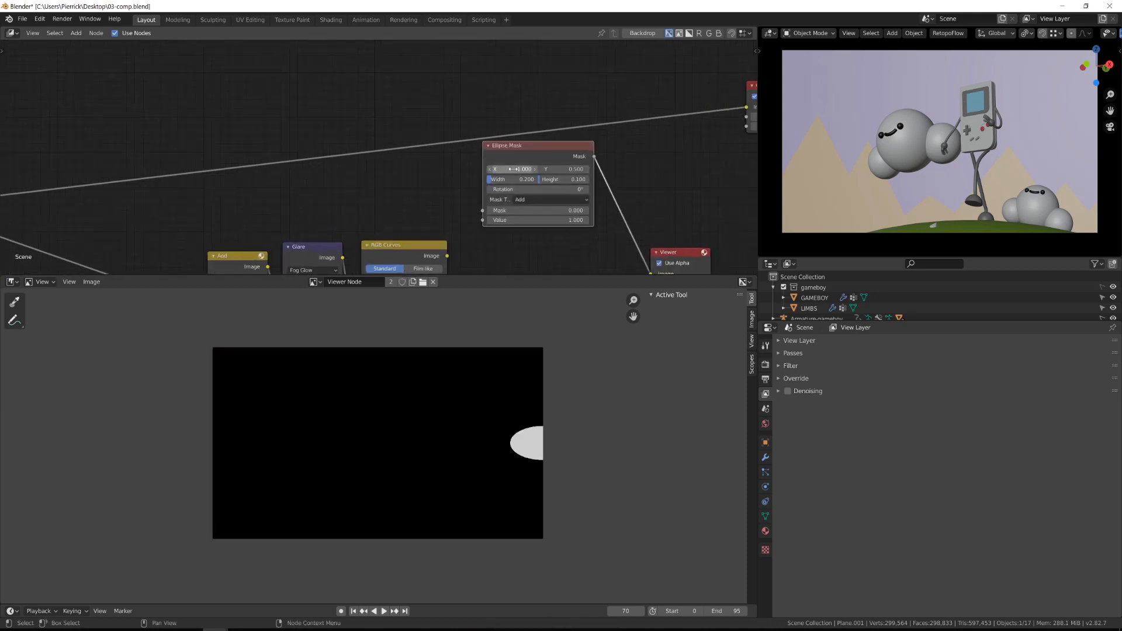
middle_click_drag(517, 160, 358, 132)
type("5")
key("Return")
Set the Ellipse Mask's Width to 1.2 and its Height to 0.7.
left_click(390, 152)
type("1")
key("Return")
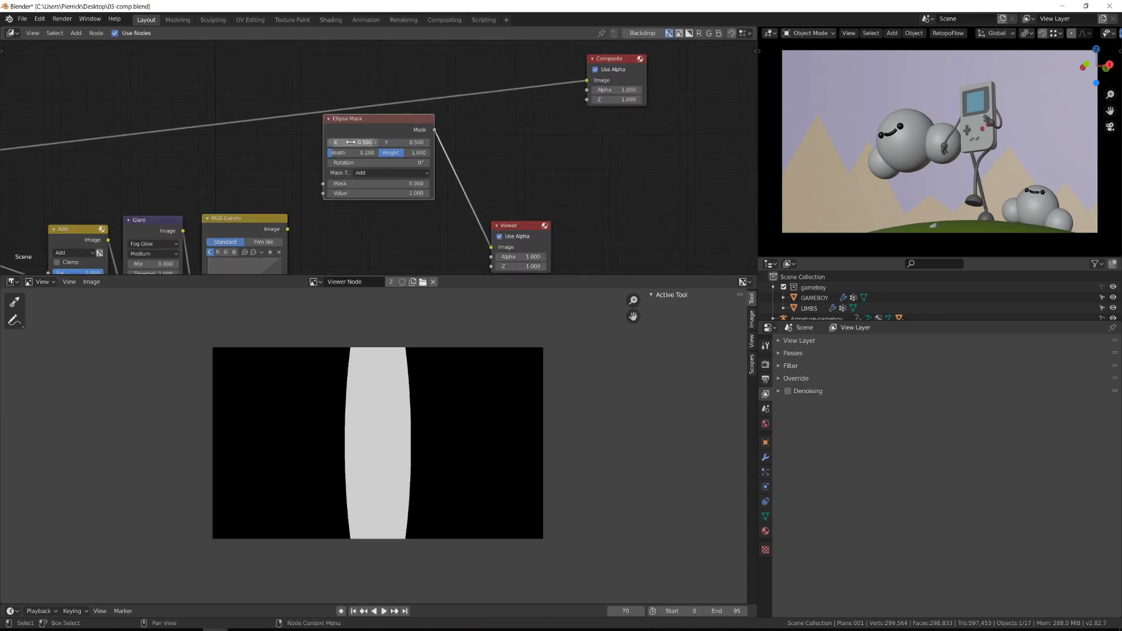
left_click(360, 153)
type("1")
key("Return")
type("0.7")
key("Return")
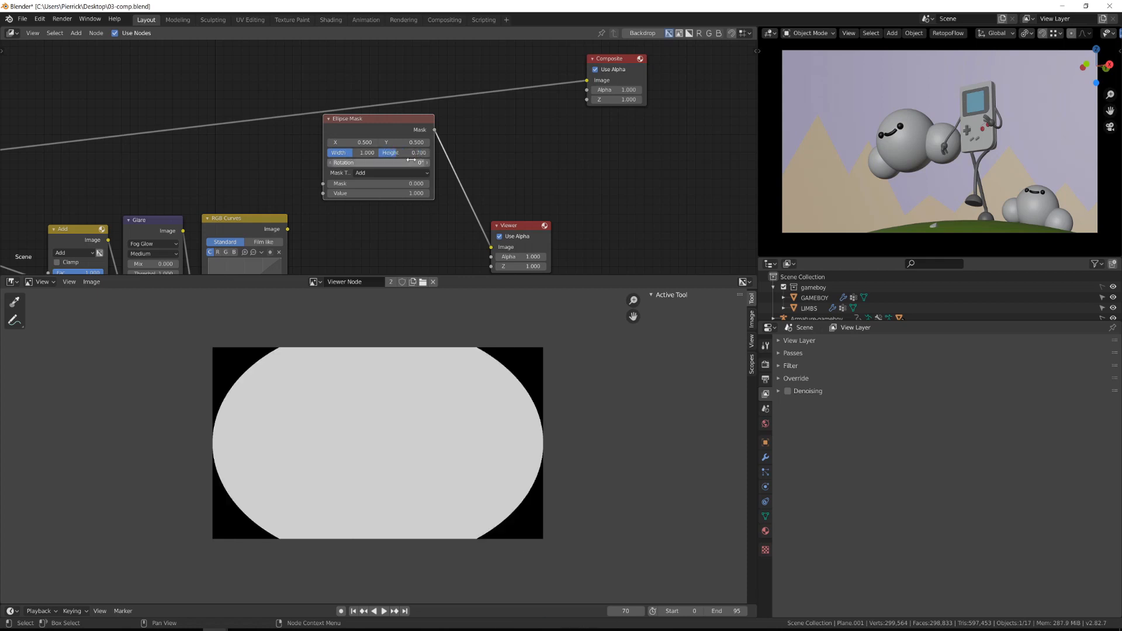
left_click(403, 156)
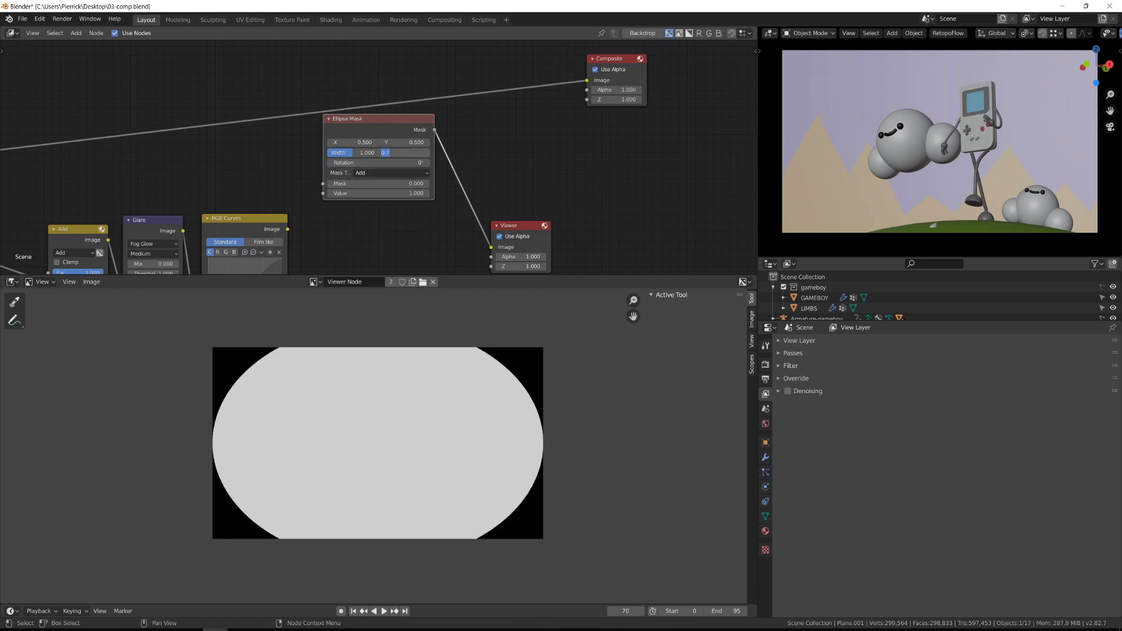
type("1.2")
key("Return")
Move the Ellipse Mask node farther back and add a Blur node fed by its Mask output.
left_click_drag(374, 118, 250, 200)
key("shift+a")
mouse_move(281, 95)
left_click(388, 106)
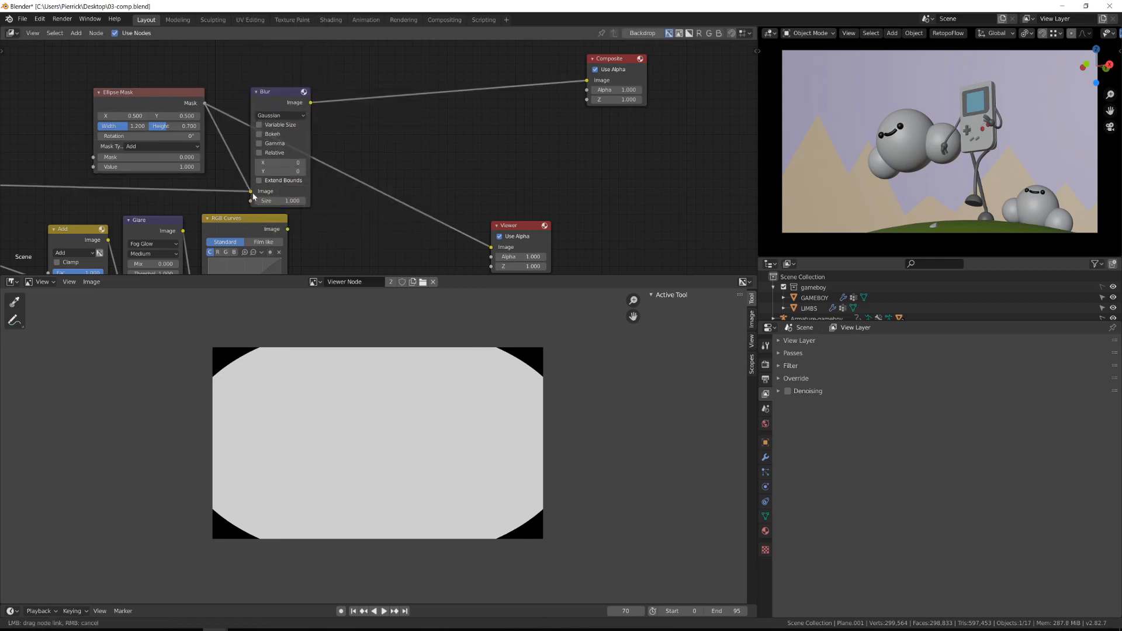
Make the mask's Blur relative with X and Y at 10%, preview it in the Viewer, and move the node slightly higher.
left_click(259, 153)
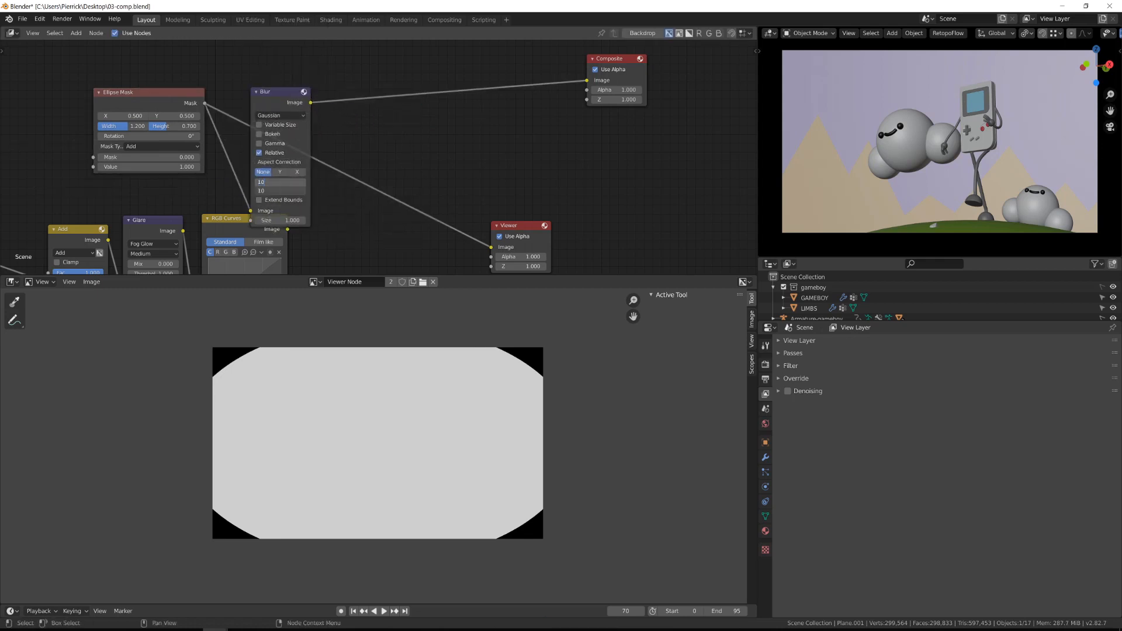
key("Return")
left_click(277, 95, "ctrl+shift")
left_click_drag(277, 95, 274, 75)
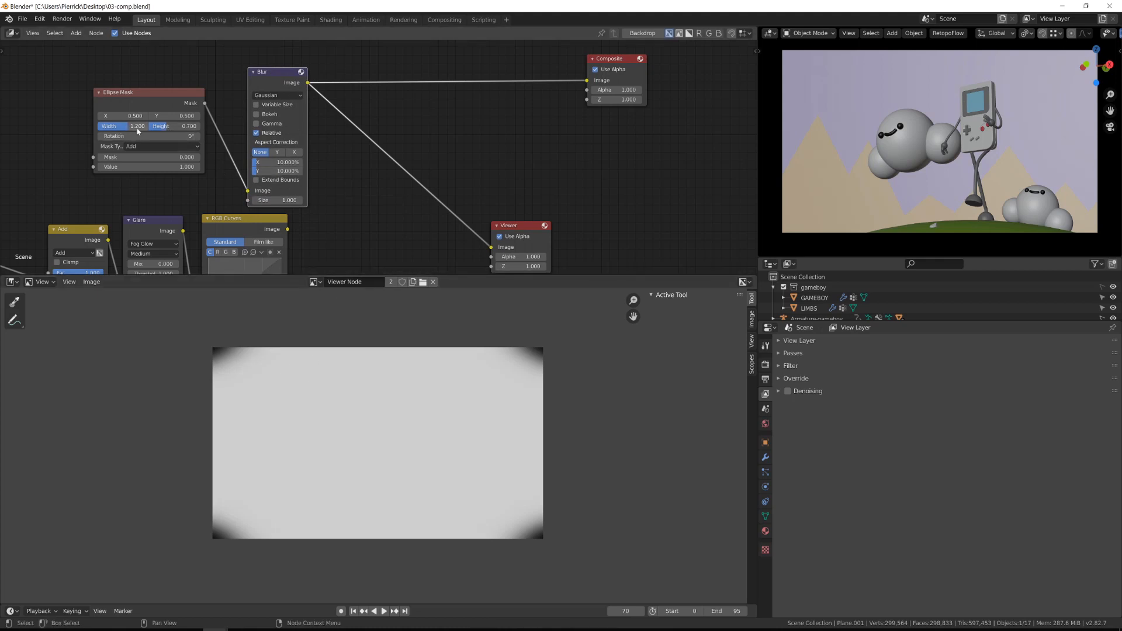
Set the Ellipse Mask's Width to 1.1 and the mask Blur's X and Y to 30%.
type(".1")
key("Return")
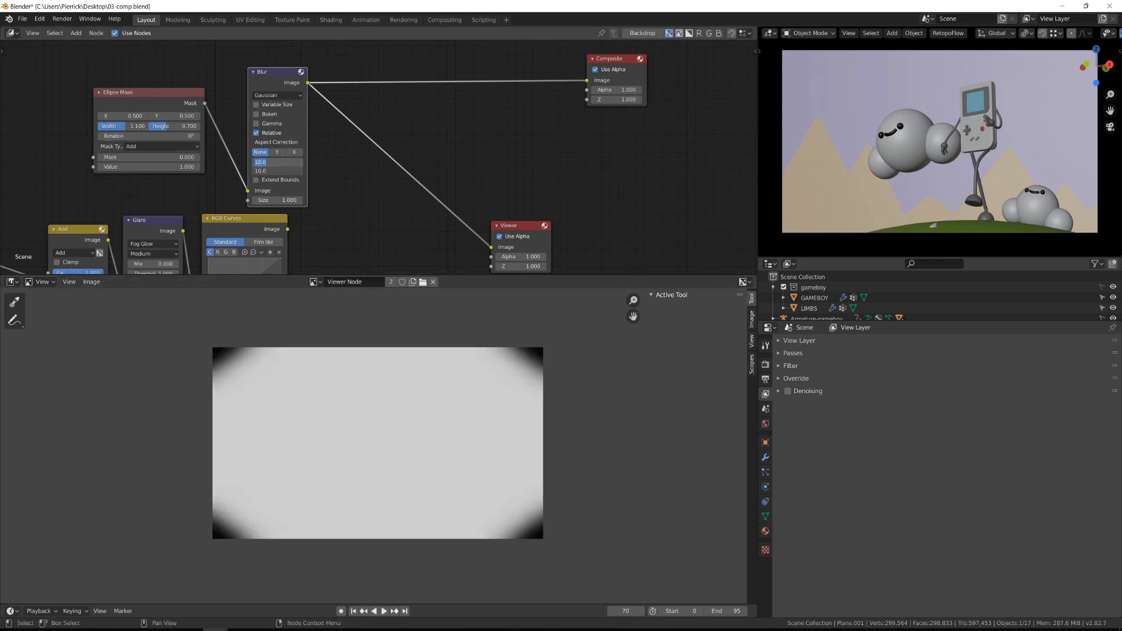
type("30")
key("Tab")
type("30")
key("Return")
Set the mask Blur's X and Y to 20%.
scroll(327, 135, "down", 1)
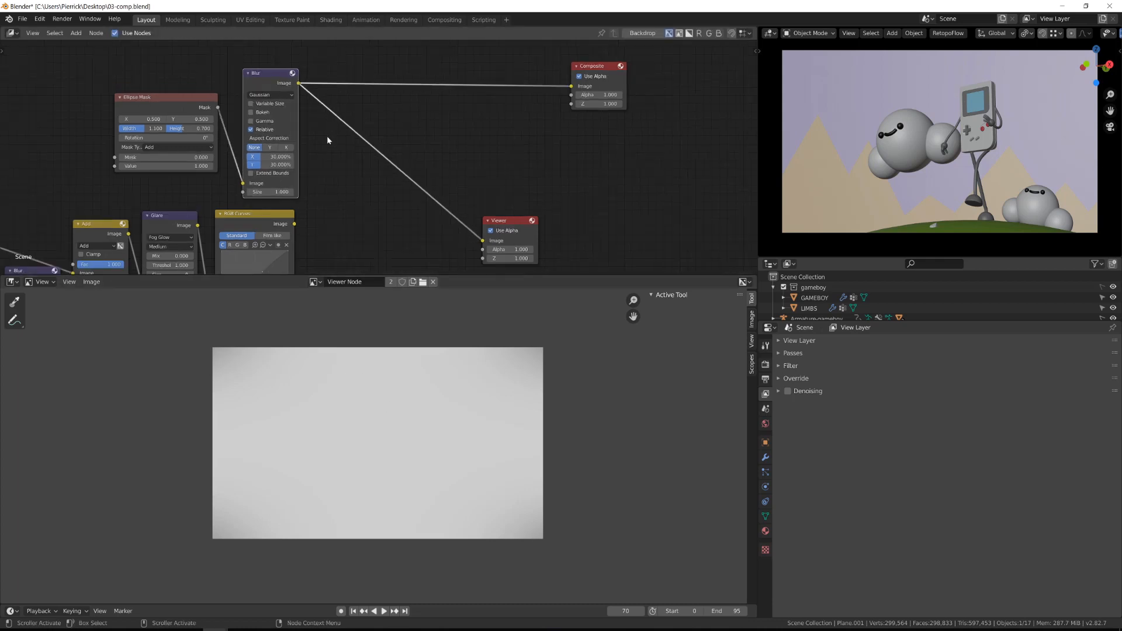
scroll(324, 155, "down", 1)
type("20")
key("Return")
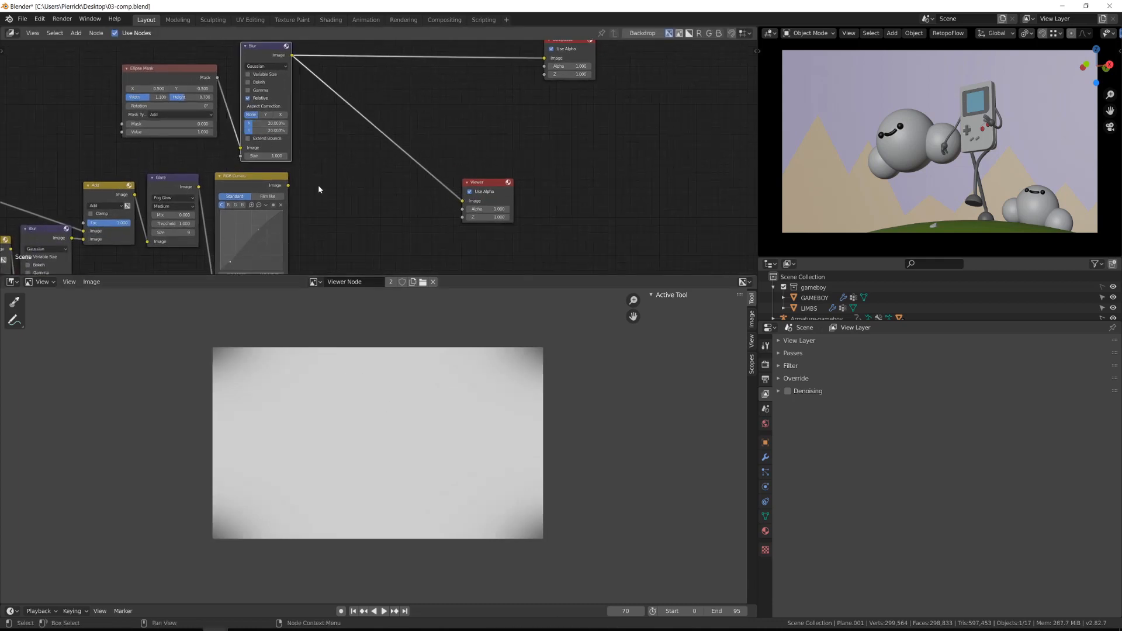
Add a Mix node after RGB Curves and connect the RGB Curves image to its first Image input.
scroll(318, 184, "up", 1)
key("shift+a")
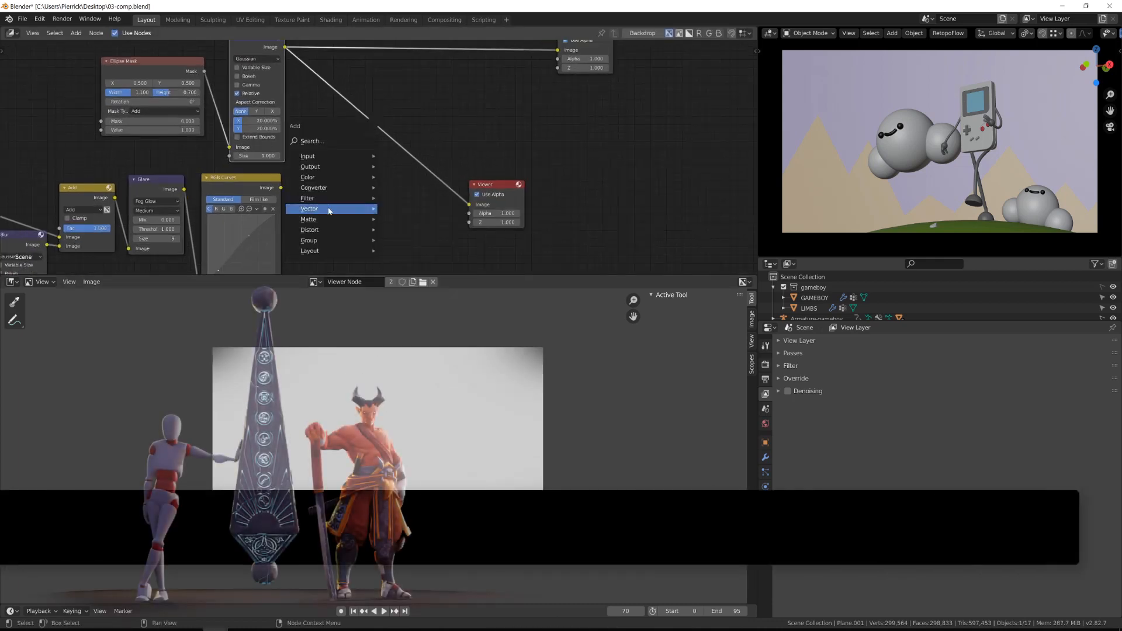
mouse_move(327, 177)
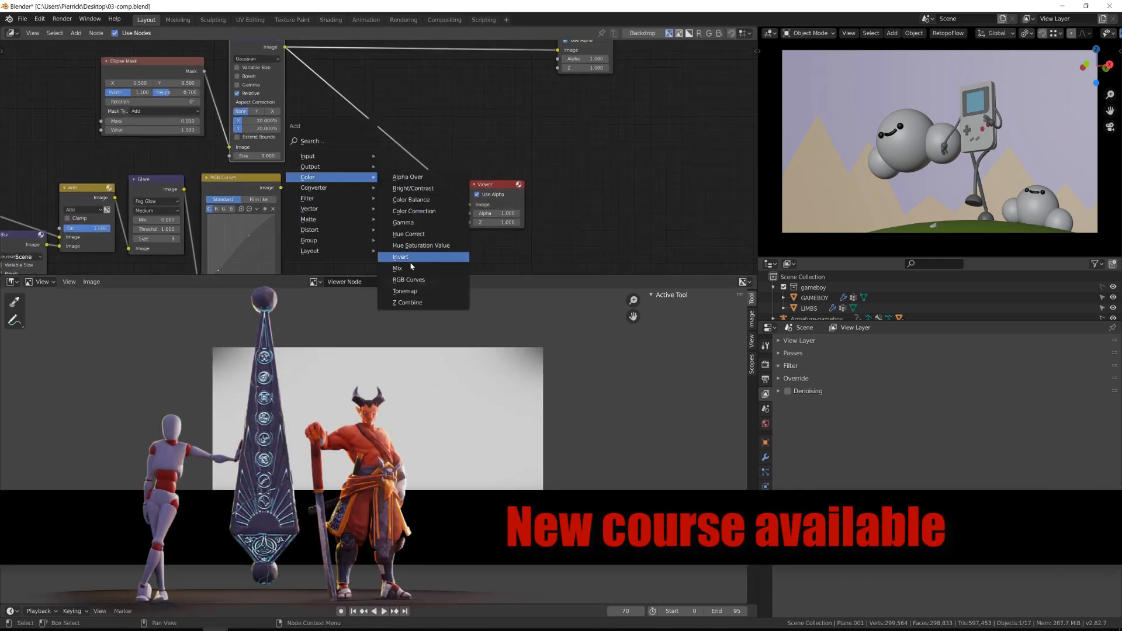
left_click(413, 266)
left_click(299, 190)
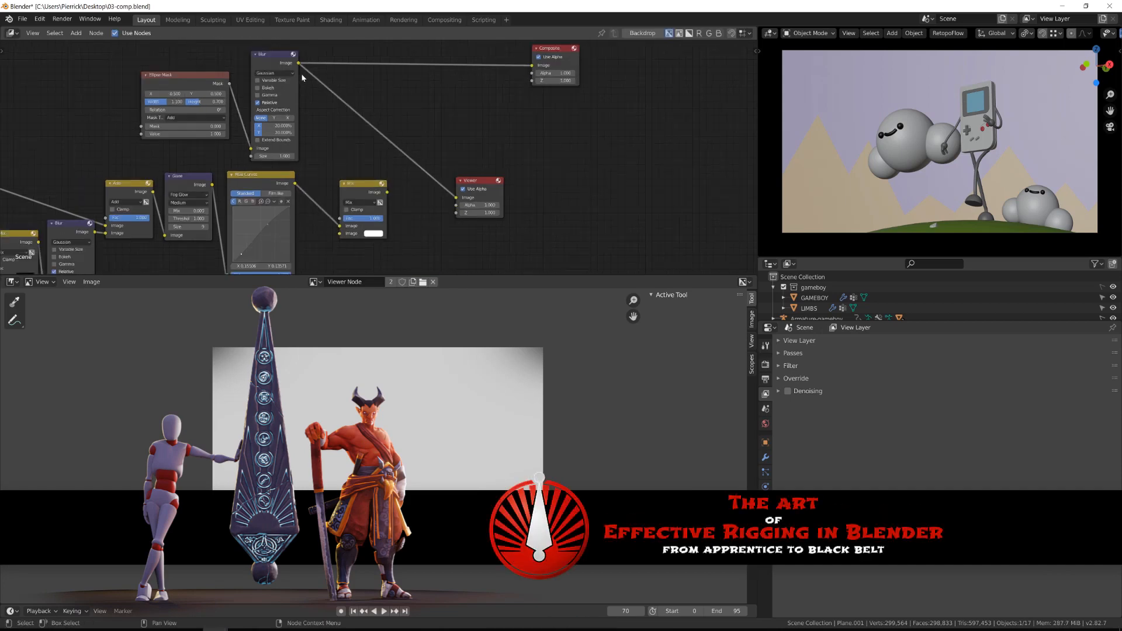
Move the Ellipse Mask and its Blur back and connect the Blur output to the Mix node's second Image input.
left_click(298, 64)
left_click_drag(299, 64, 321, 152)
left_click_drag(194, 82, 125, 77)
left_click_drag(261, 62, 340, 233)
Insert a ColorRamp node between the mask's Blur and the Mix node.
key("shift+a")
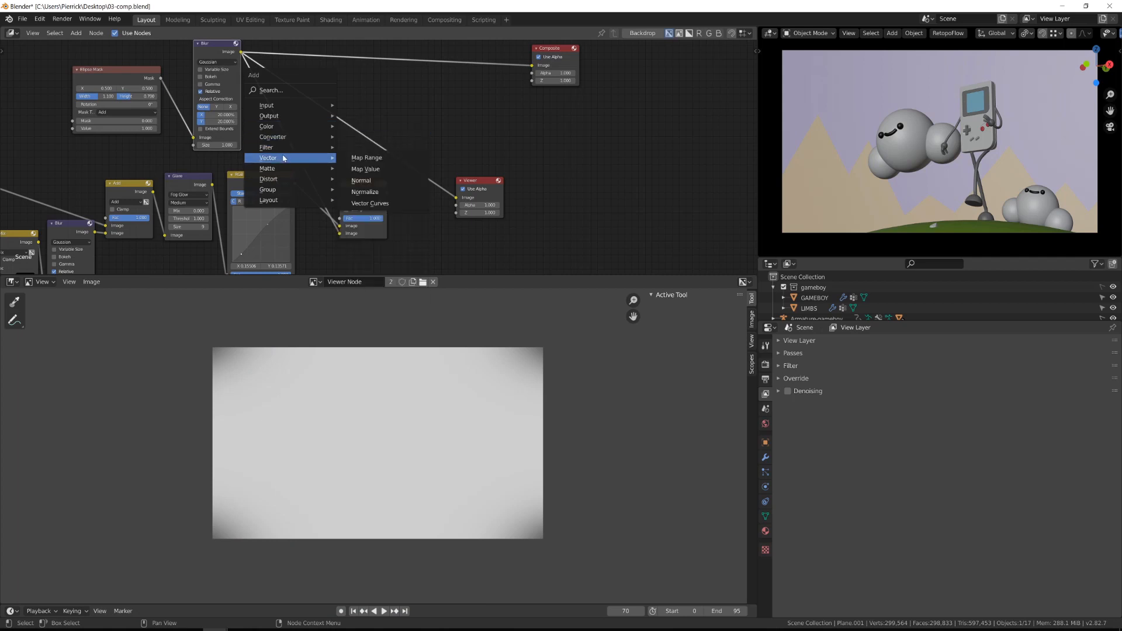
mouse_move(299, 107)
mouse_move(280, 137)
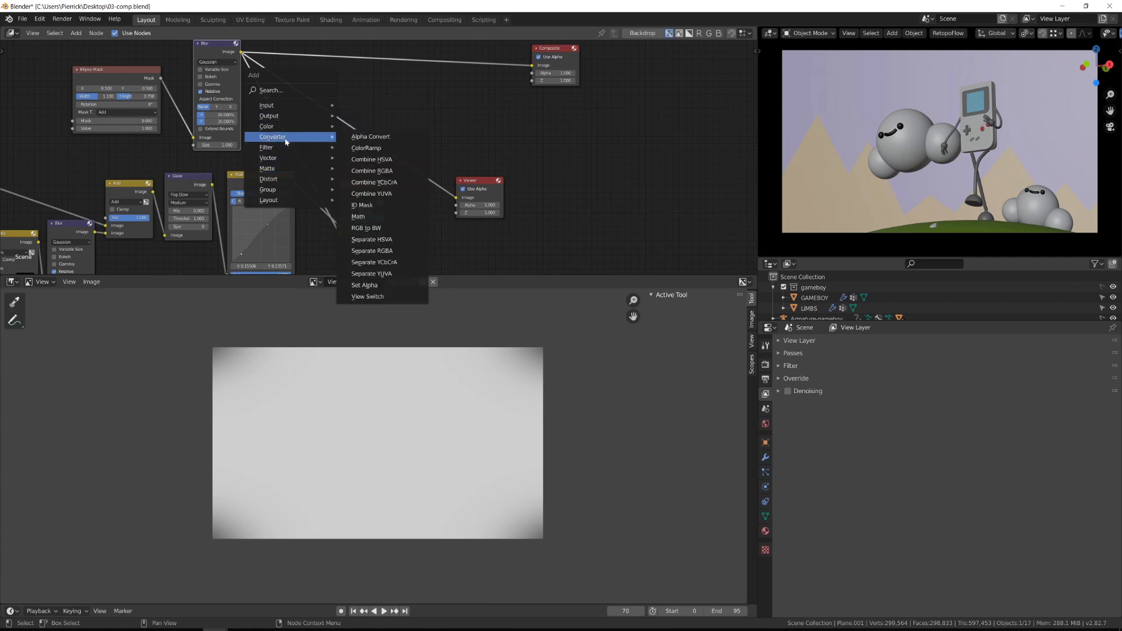
left_click(380, 148)
left_click(375, 175)
Set the Mix node's blending mode to Multiply and preview its output in the Viewer.
scroll(375, 175, "up", 1)
left_click(406, 212)
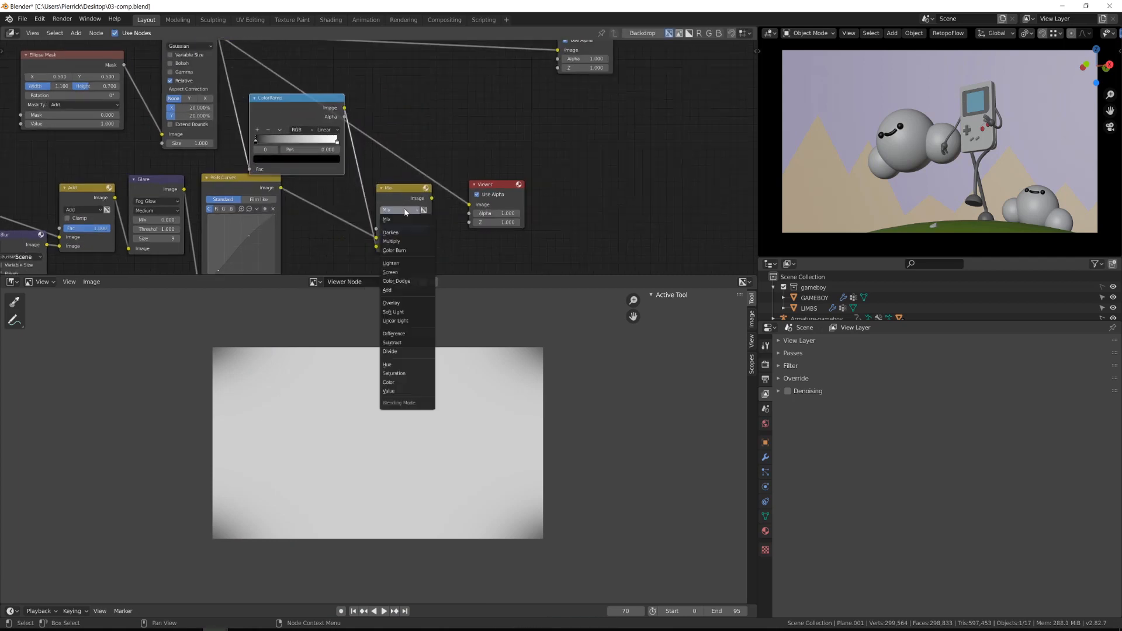
left_click(402, 240)
scroll(244, 148, "up", 2)
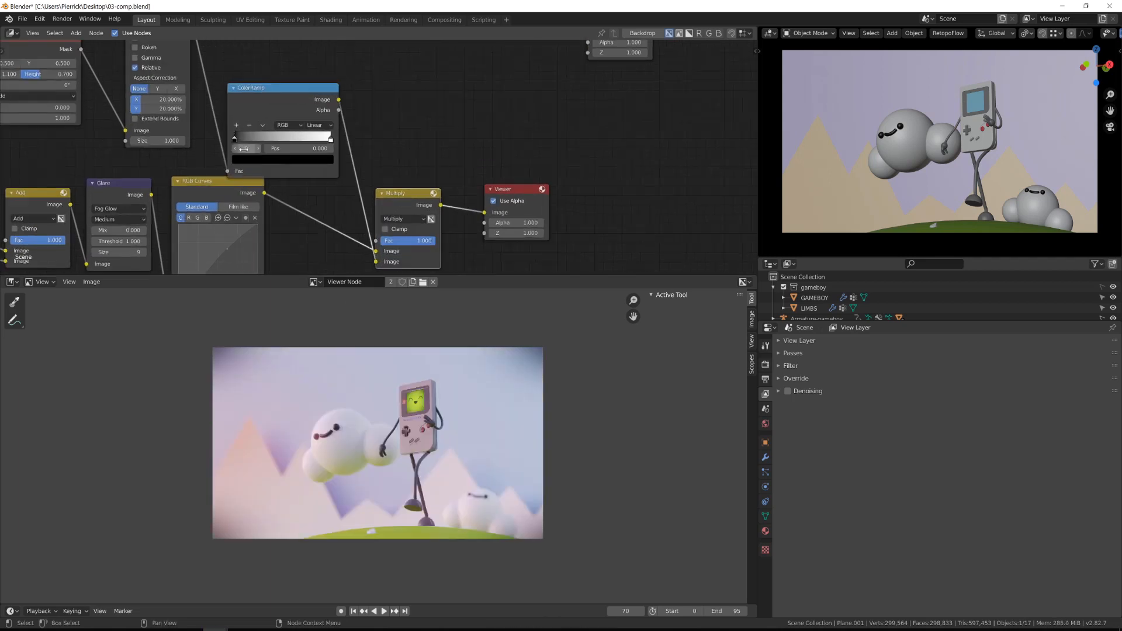
Change the ColorRamp's black stop to a muted brown with a color value of 0.468.
scroll(236, 142, "up", 1)
left_click(240, 161)
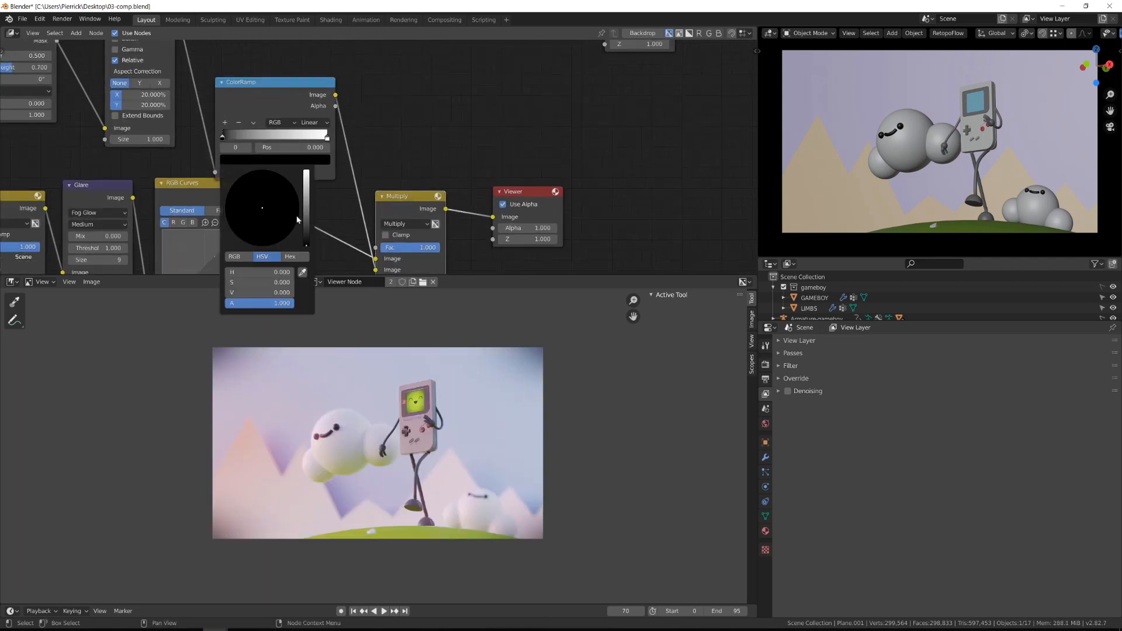
left_click_drag(234, 292, 257, 292)
left_click(255, 221)
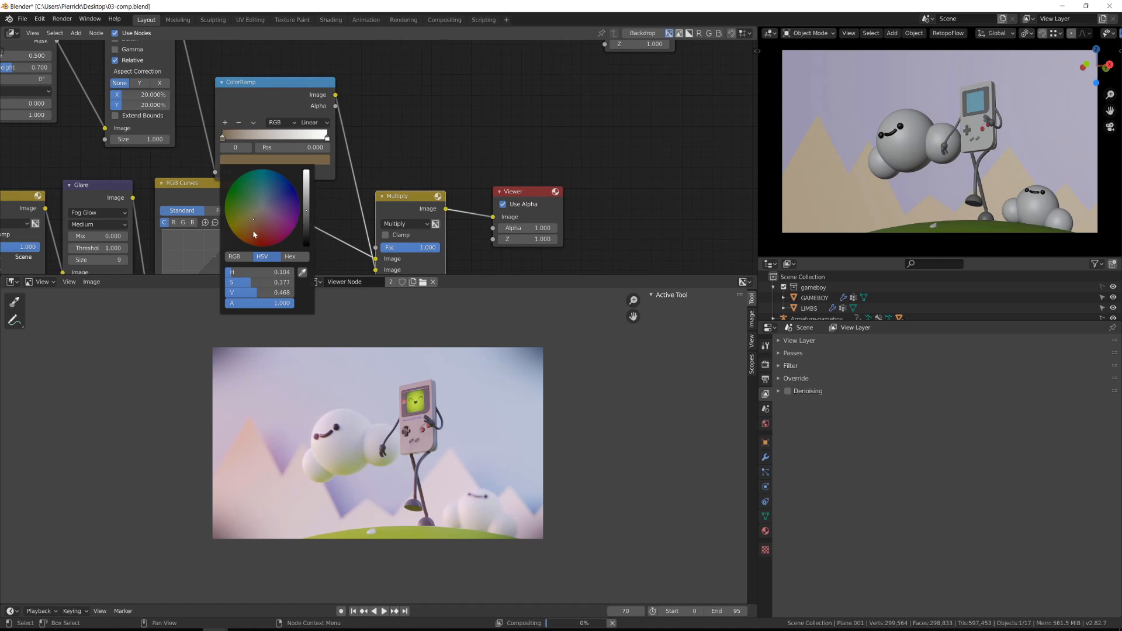
left_click(251, 233)
mouse_move(252, 232)
left_mouse_down()
mouse_move(288, 201)
mouse_move(254, 218)
left_mouse_up()
Tint the ColorRamp's white stop pale pink with hue 0.018 and saturation 0.158, and shift the node slightly.
left_click(327, 138)
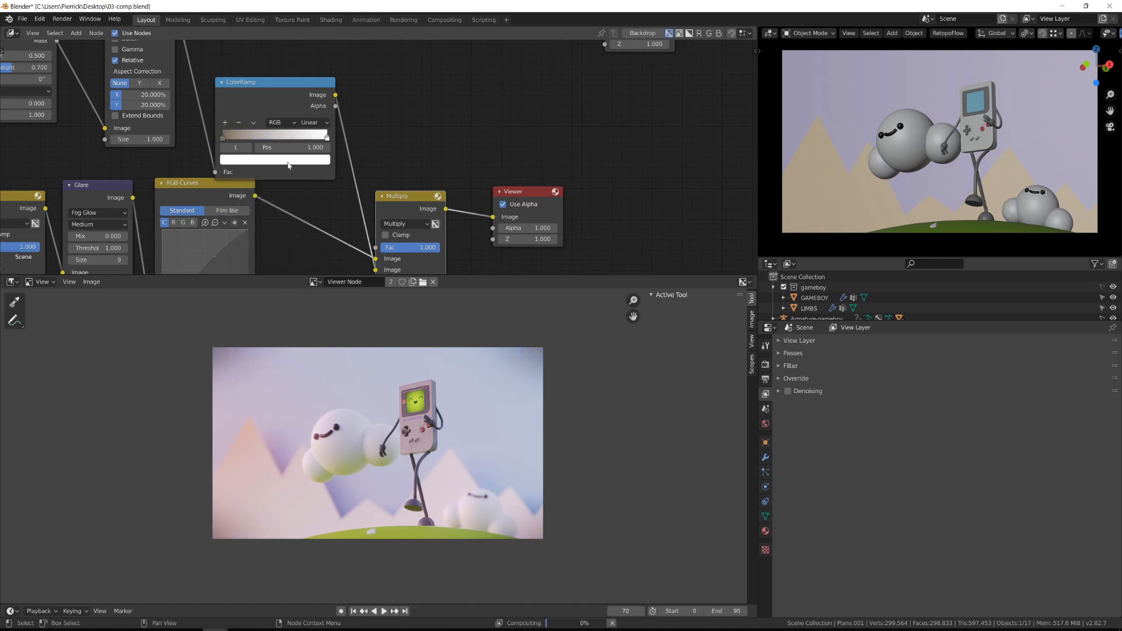
left_click(288, 161)
left_click(257, 213)
left_click_drag(327, 139, 320, 133)
mouse_move(320, 133)
left_mouse_down()
mouse_move(267, 132)
mouse_move(320, 133)
left_mouse_up()
left_click(266, 155)
left_click(256, 208)
Add a middle stop to the ColorRamp, turn the end stop white, and slide the middle stop toward the light end.
left_click(219, 118)
left_click(310, 156)
left_click(300, 165)
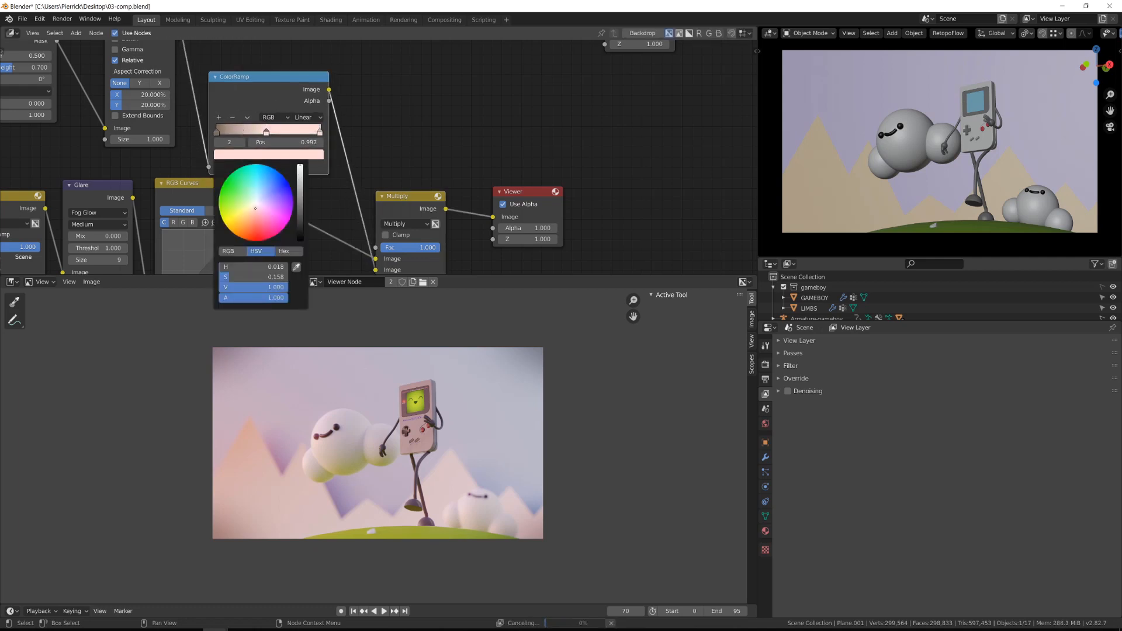
left_click_drag(240, 277, 220, 277)
left_click_drag(266, 133, 278, 133)
Lighten and warm the first ColorRamp stop's brown, and compare the original render with the Multiply result in the Viewer.
left_click(216, 132)
left_click(268, 154)
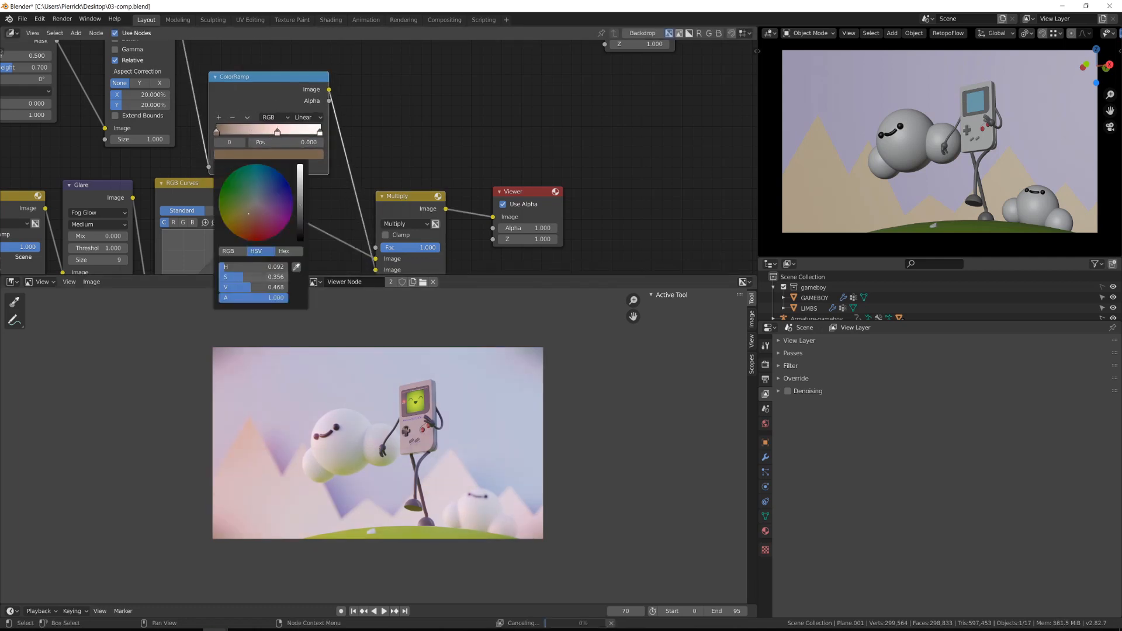
scroll(410, 170, "down", 5)
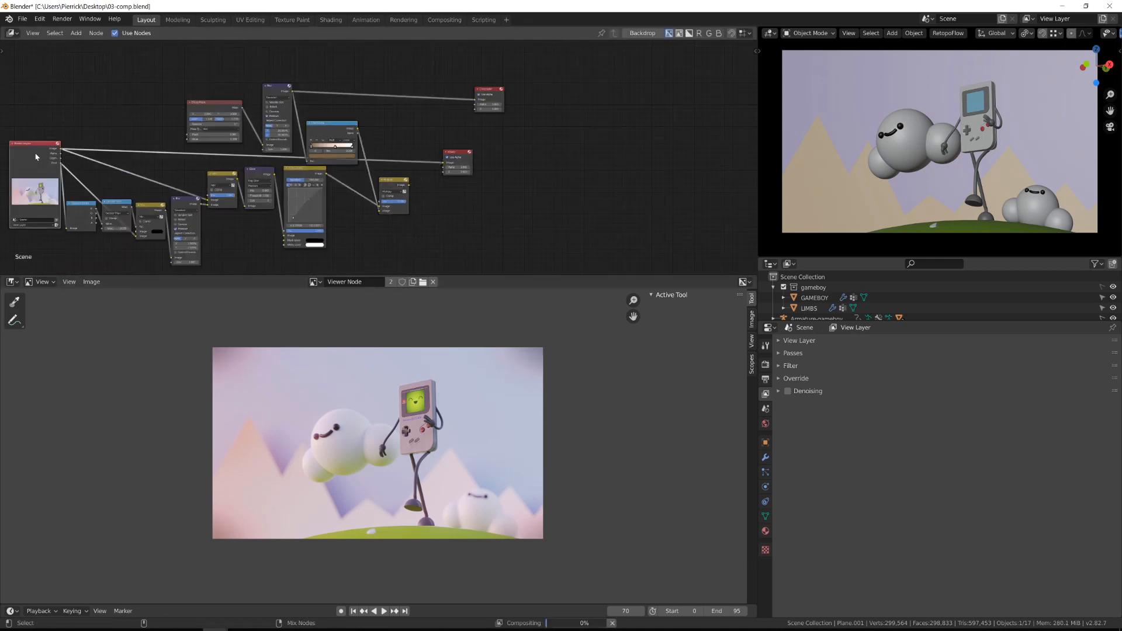
scroll(385, 170, "up", 2)
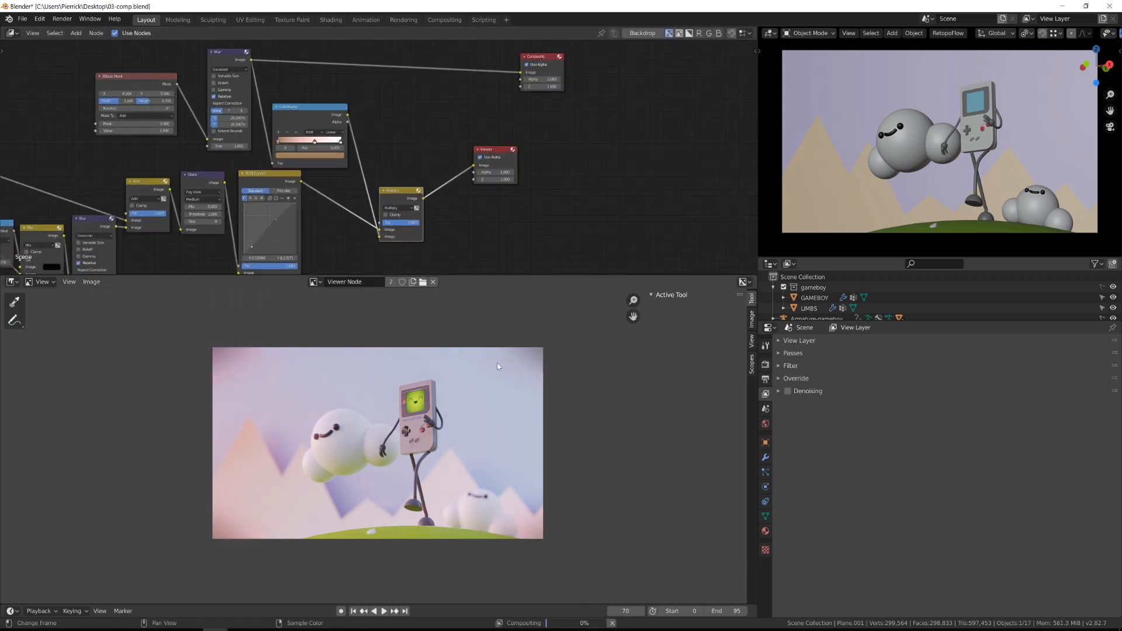
scroll(391, 193, "down", 2)
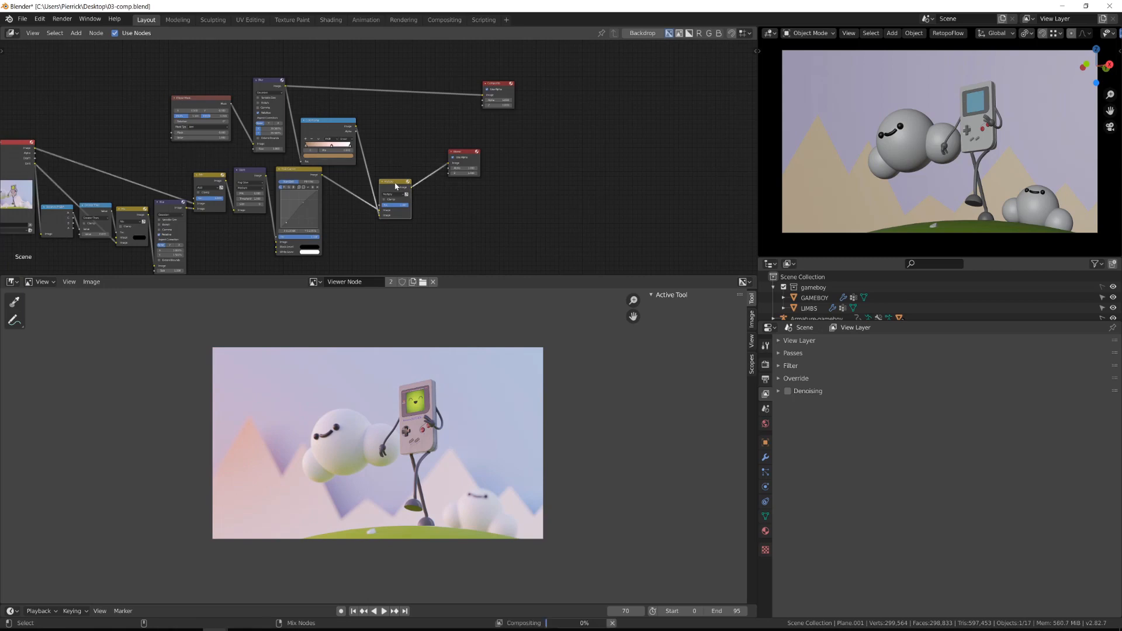
scroll(354, 179, "up", 3)
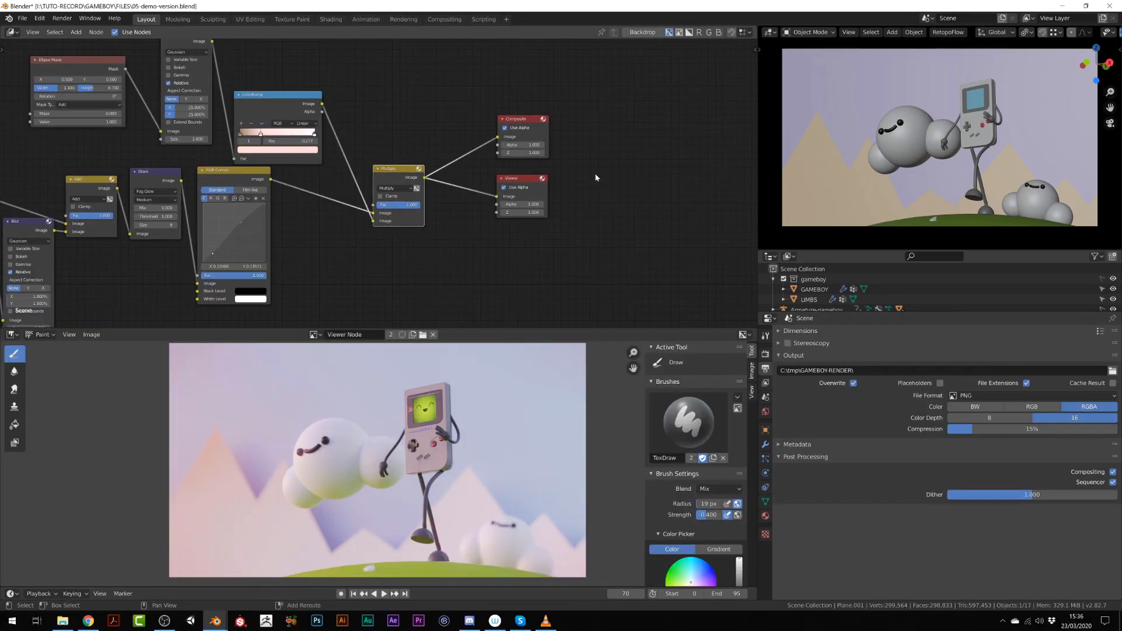
Add a File Output node below the Viewer and connect the Multiply node's Image output to it.
key("shift+a")
mouse_move(596, 175)
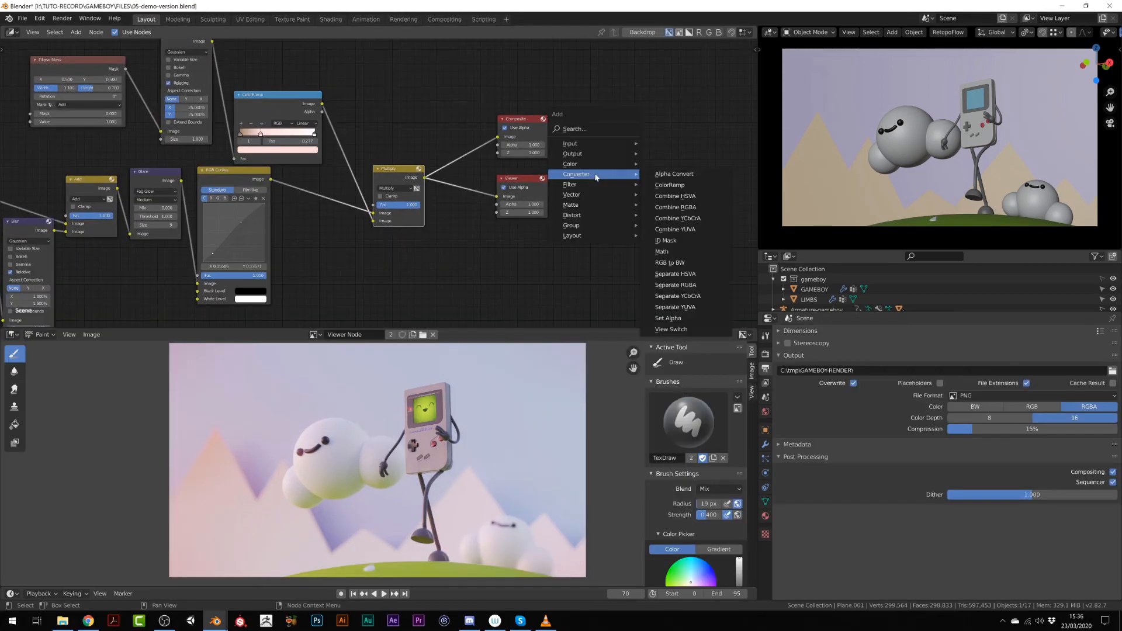
mouse_move(585, 154)
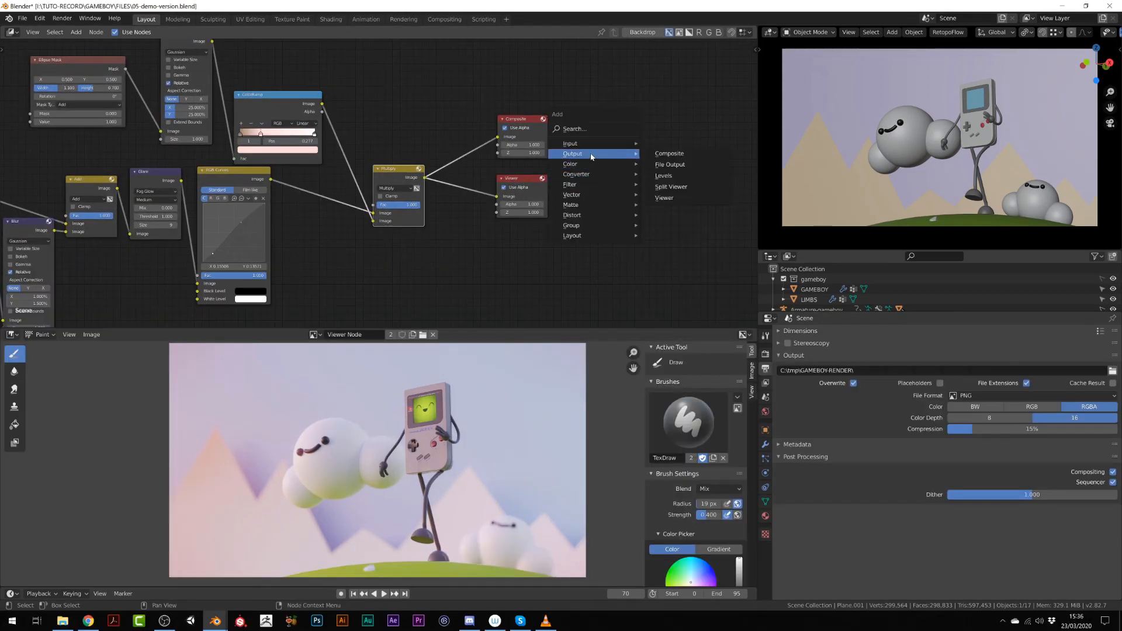
left_click(688, 164)
left_click(577, 243)
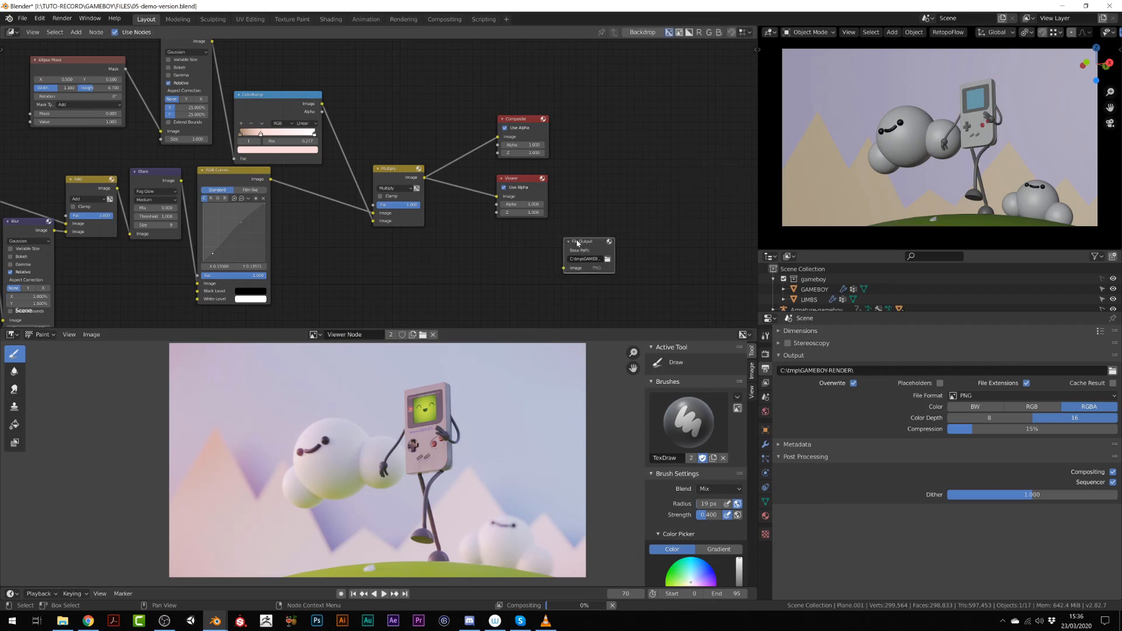
left_click_drag(551, 245, 512, 239)
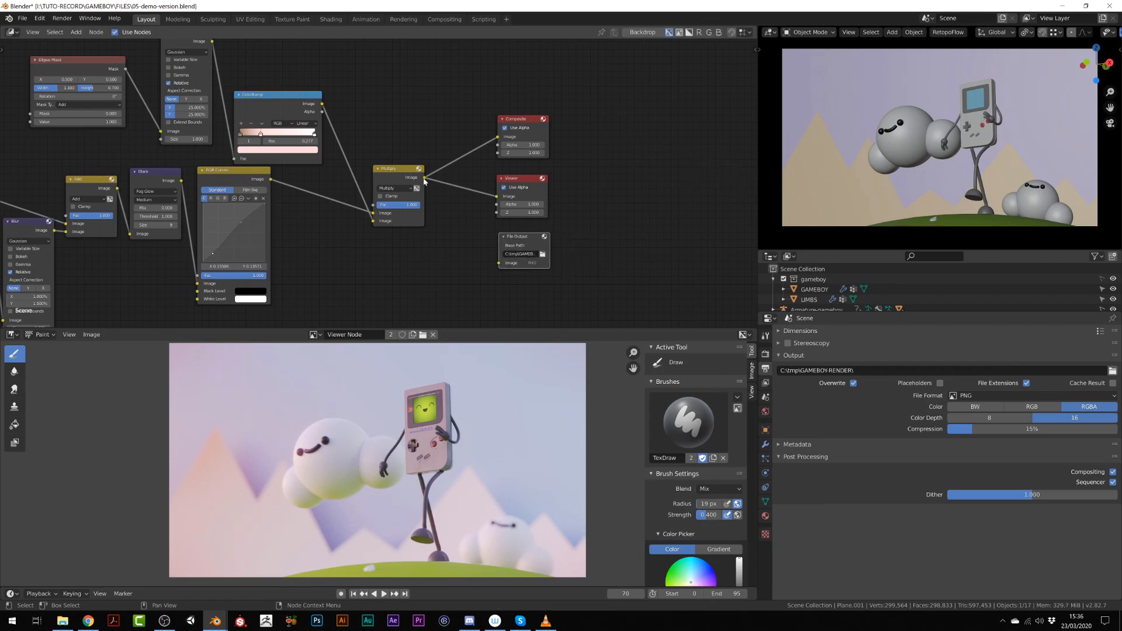
left_click_drag(424, 180, 463, 220)
left_click_drag(500, 264, 499, 262)
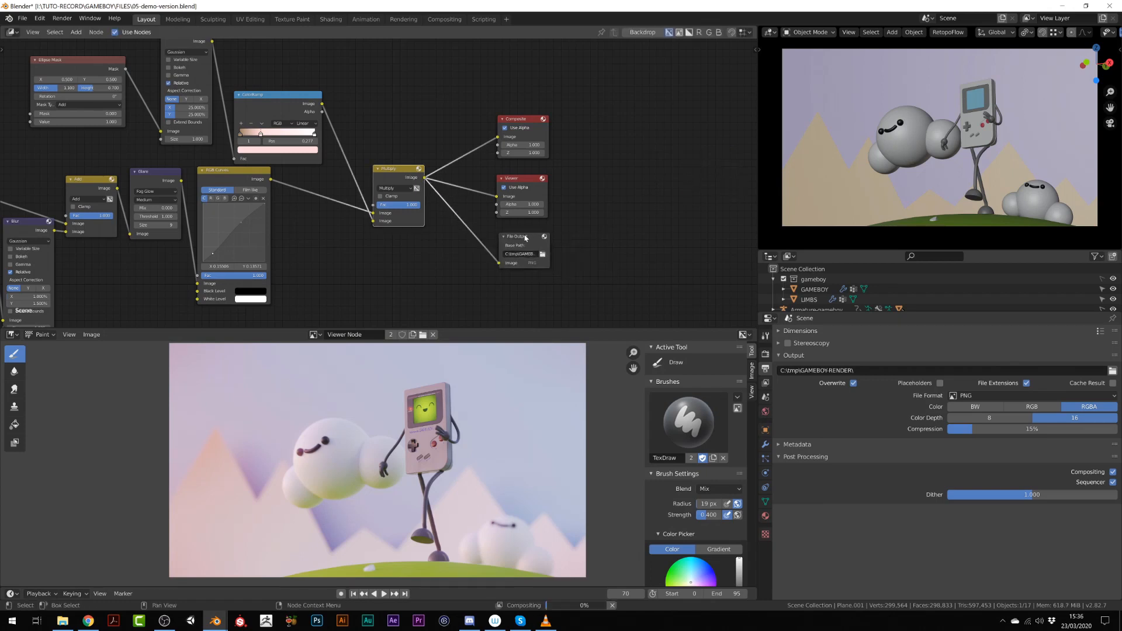
Show the File Output node's properties and set its Base Path to a folder inside I:\TUTO-RECORD\GAMEBOY\FILES.
left_click(526, 238)
key("n")
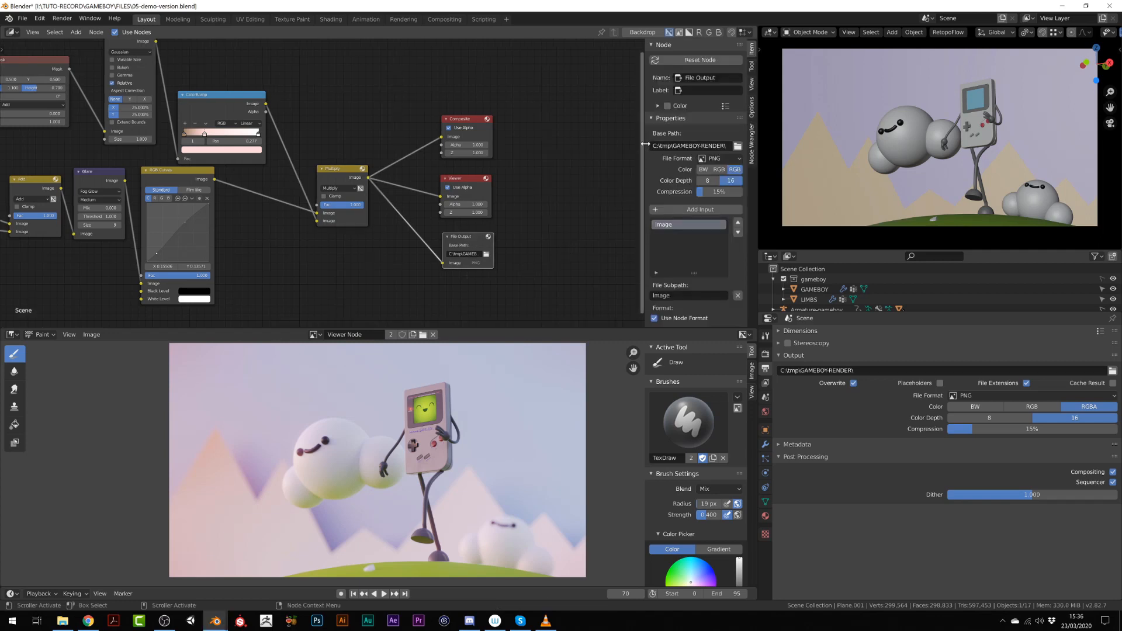
left_click_drag(645, 144, 618, 143)
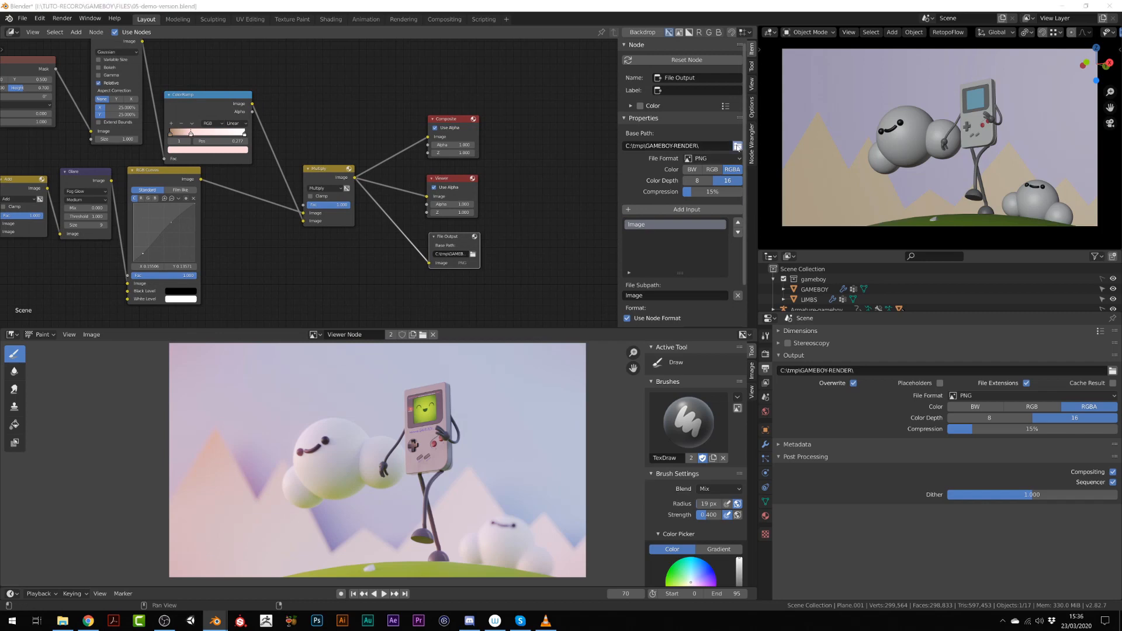
left_click(738, 146)
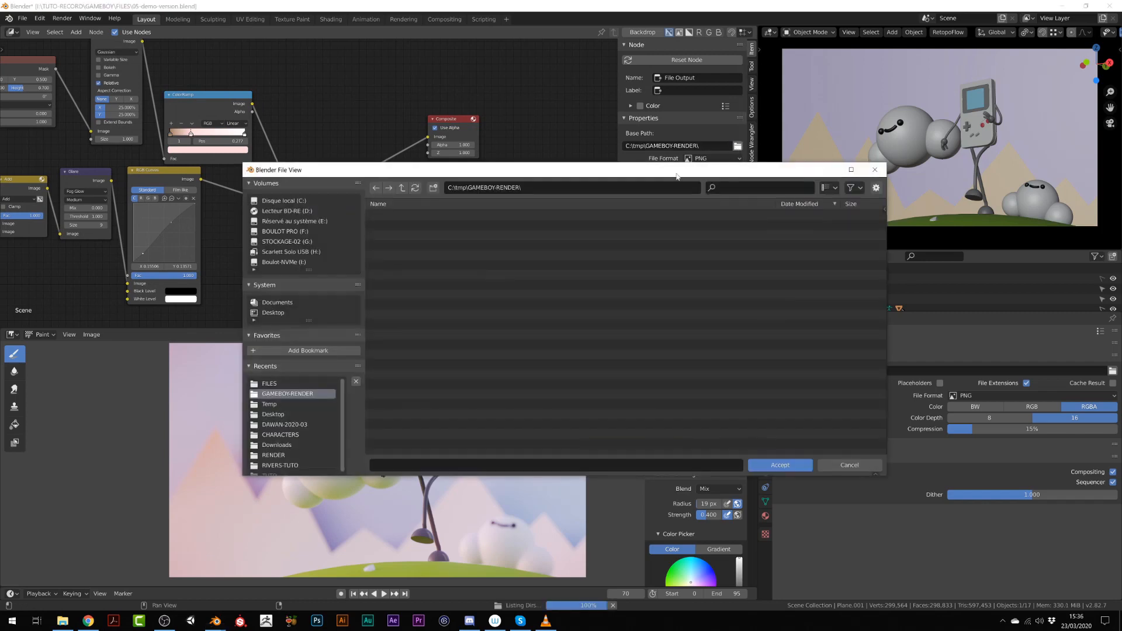
left_click(293, 262)
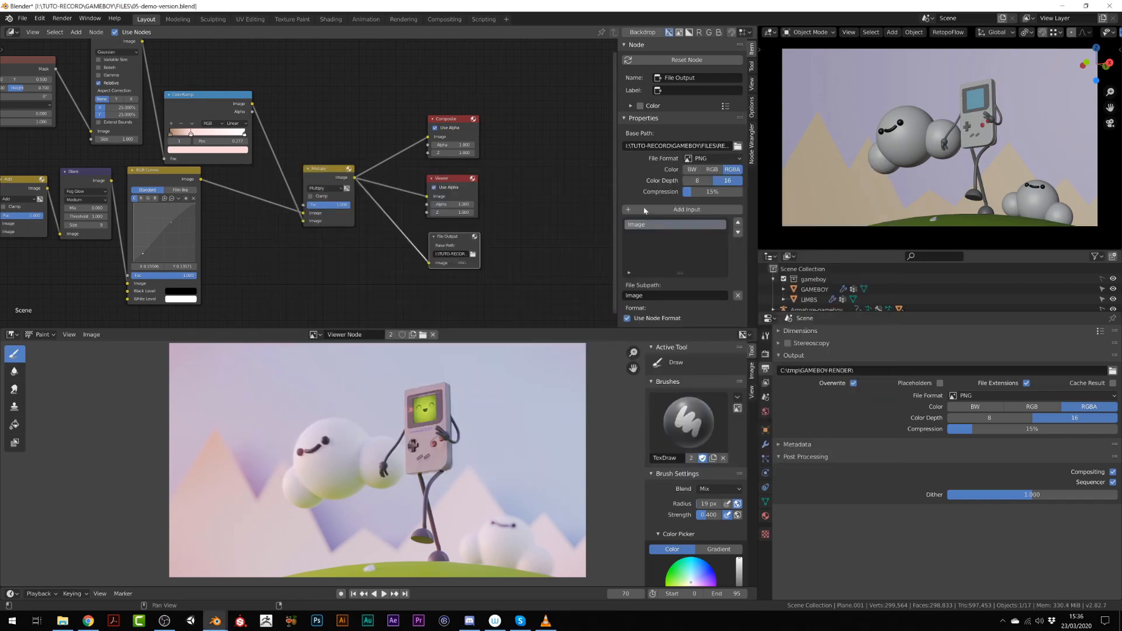
Set the File Output node's File Subpath to GAMEBOY.
left_click(648, 295)
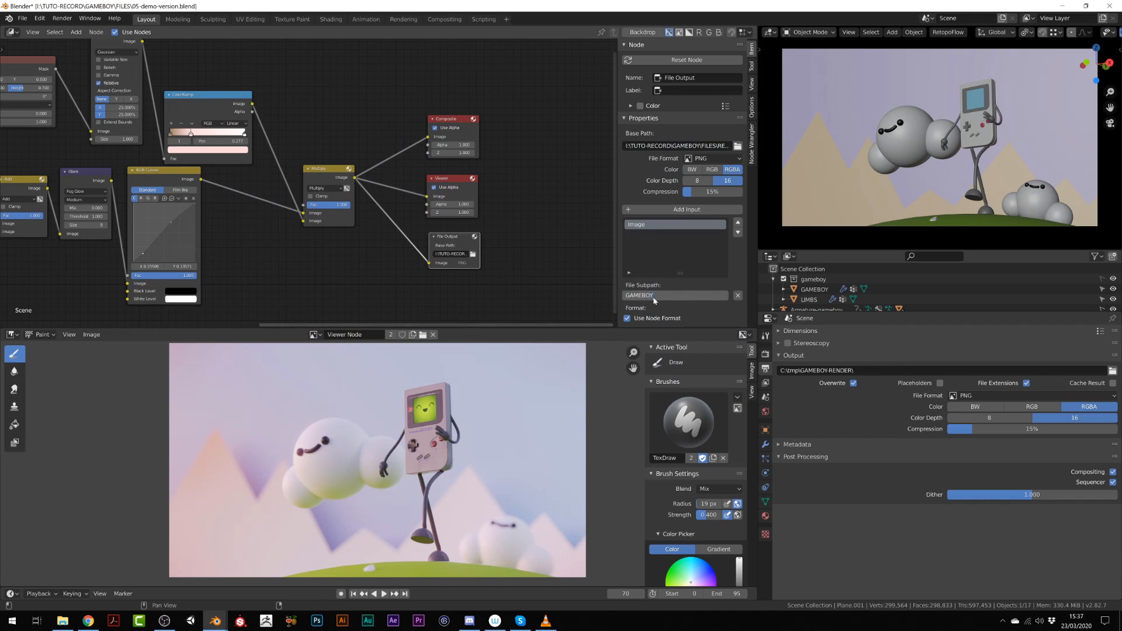
type("GAMEBOY")
key("Return")
Display the scene's output settings and expand the Dimensions section to check resolution and frame range.
left_click(765, 355)
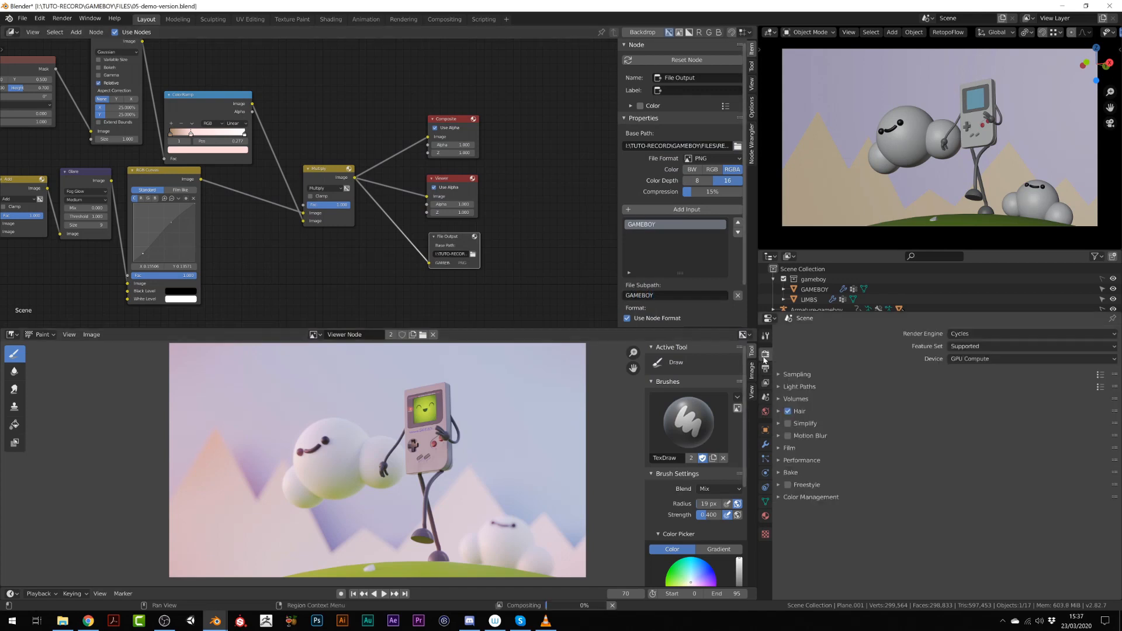
left_click(766, 368)
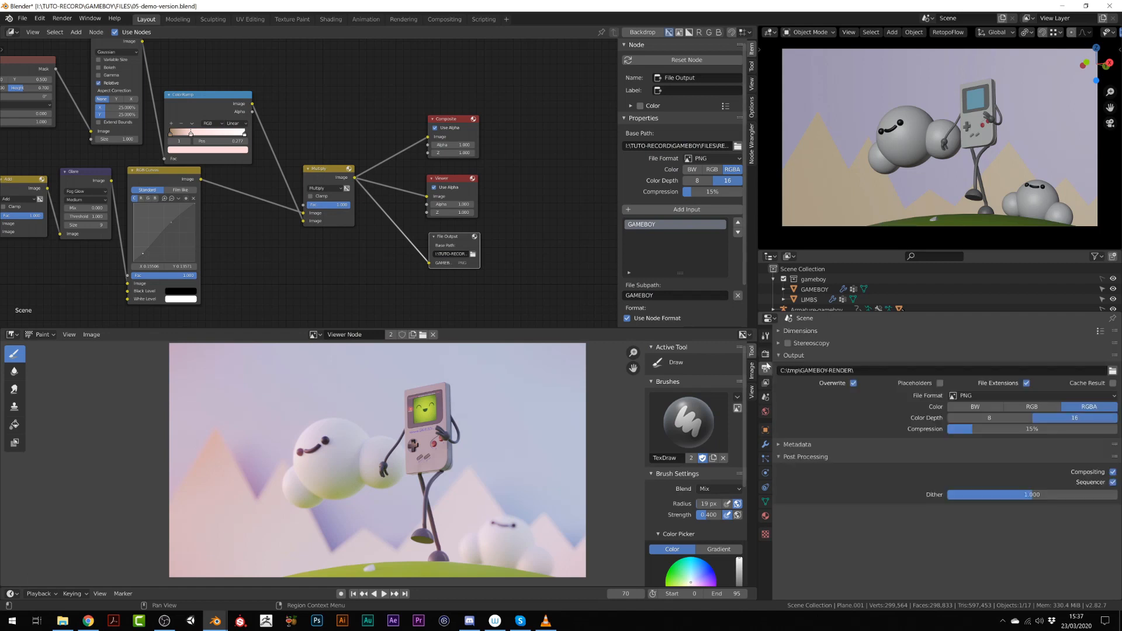
left_click(786, 336)
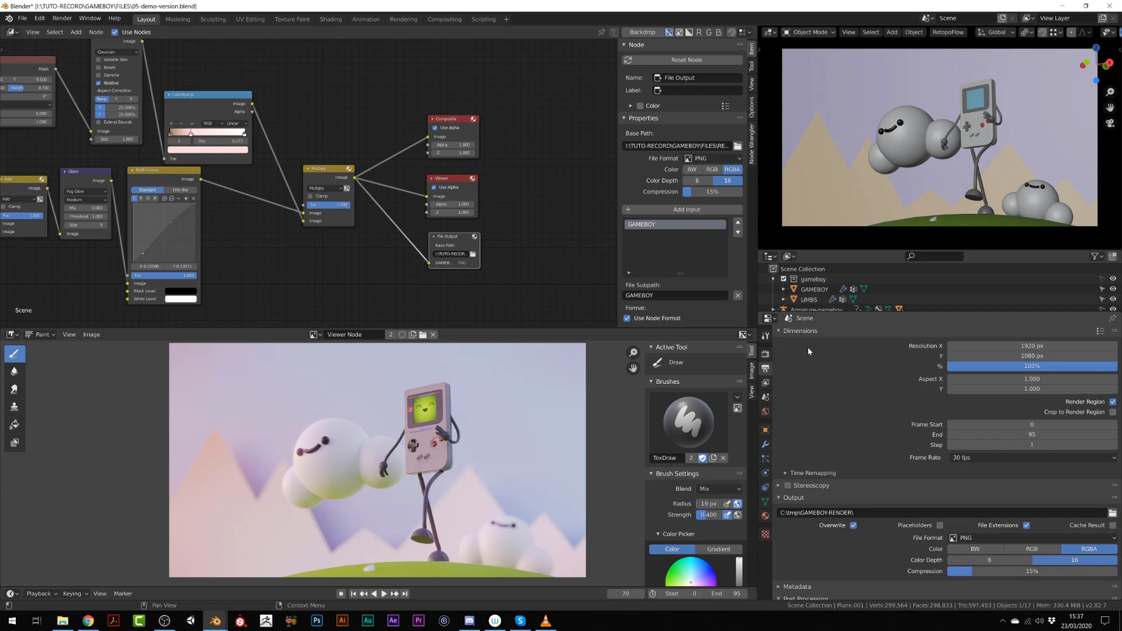
Render the current frame of the composited scene, save the project file, and inspect the character in the render up close.
left_click(780, 333)
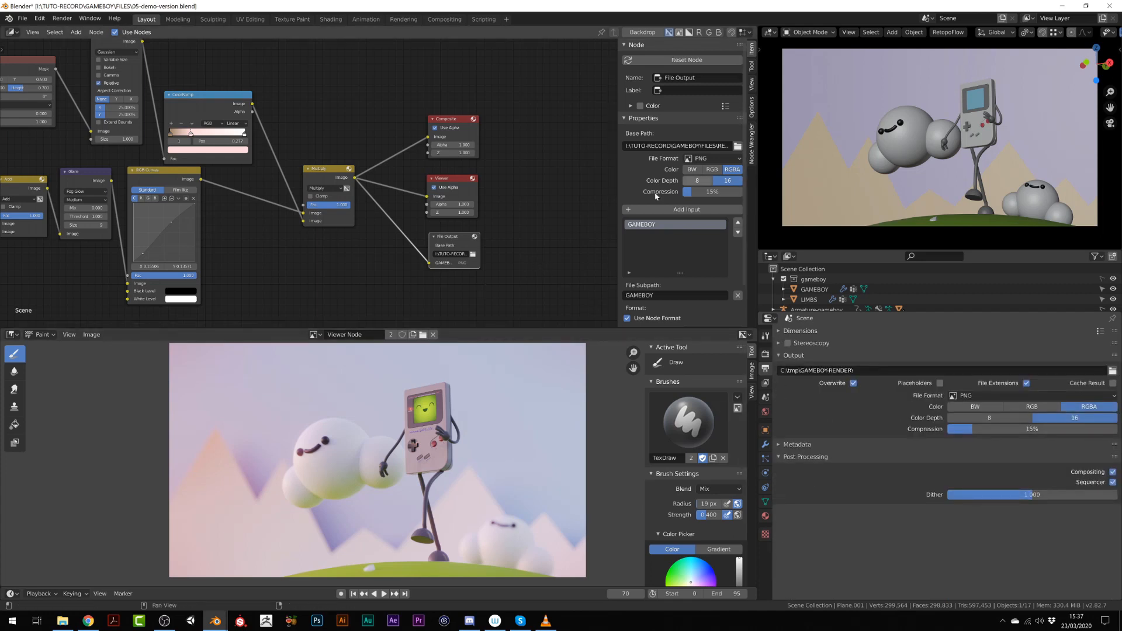
key("F12")
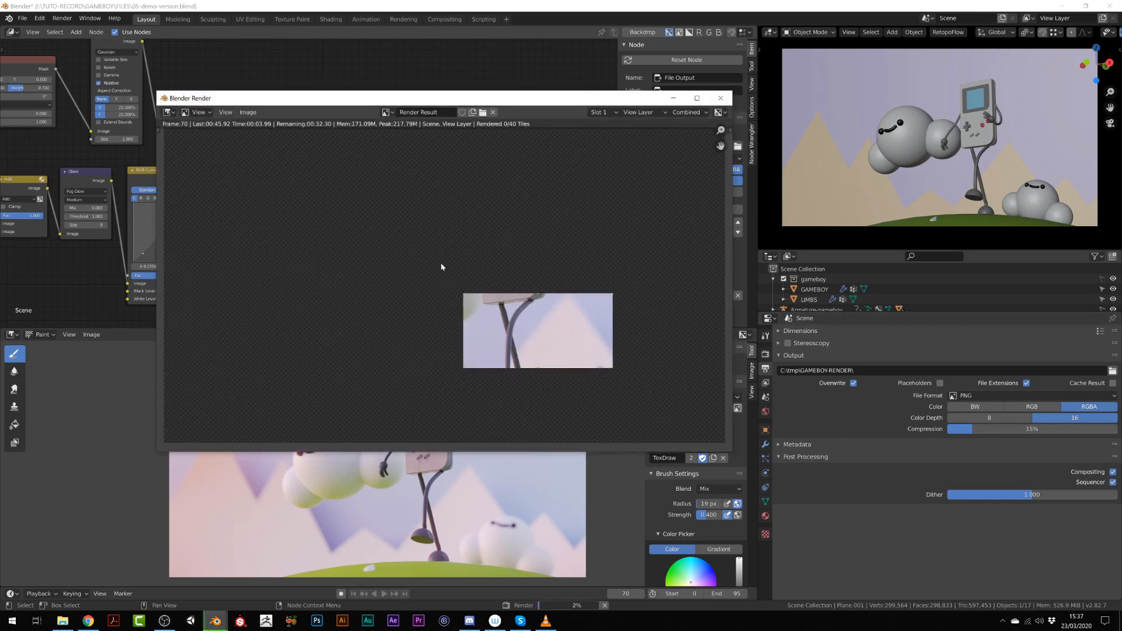
key("ctrl+s")
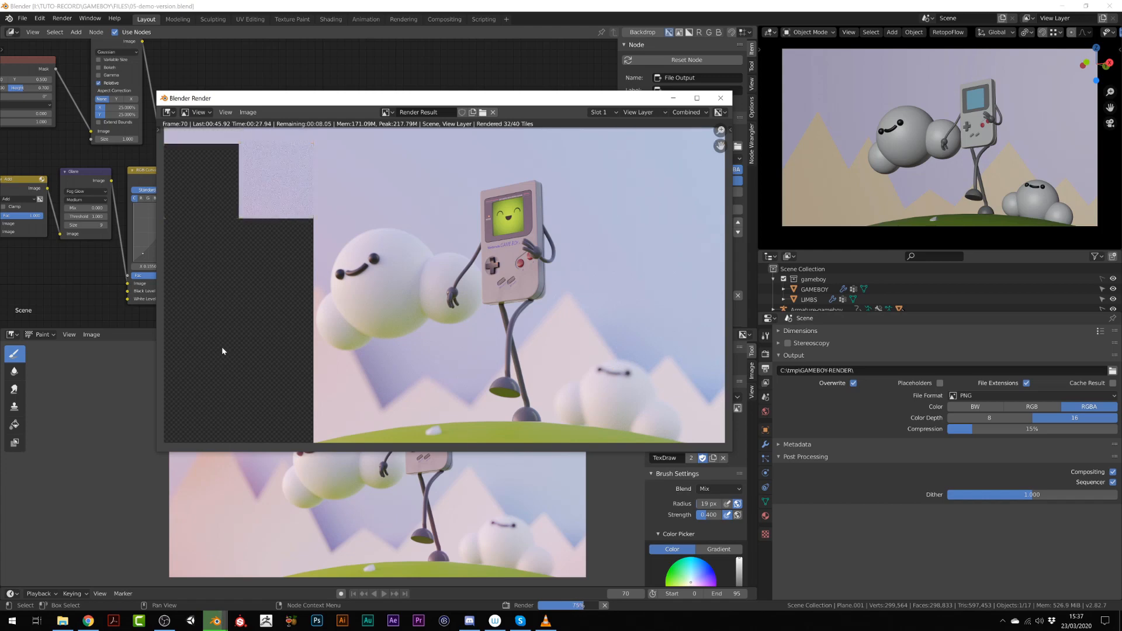
scroll(526, 222, "up", 4)
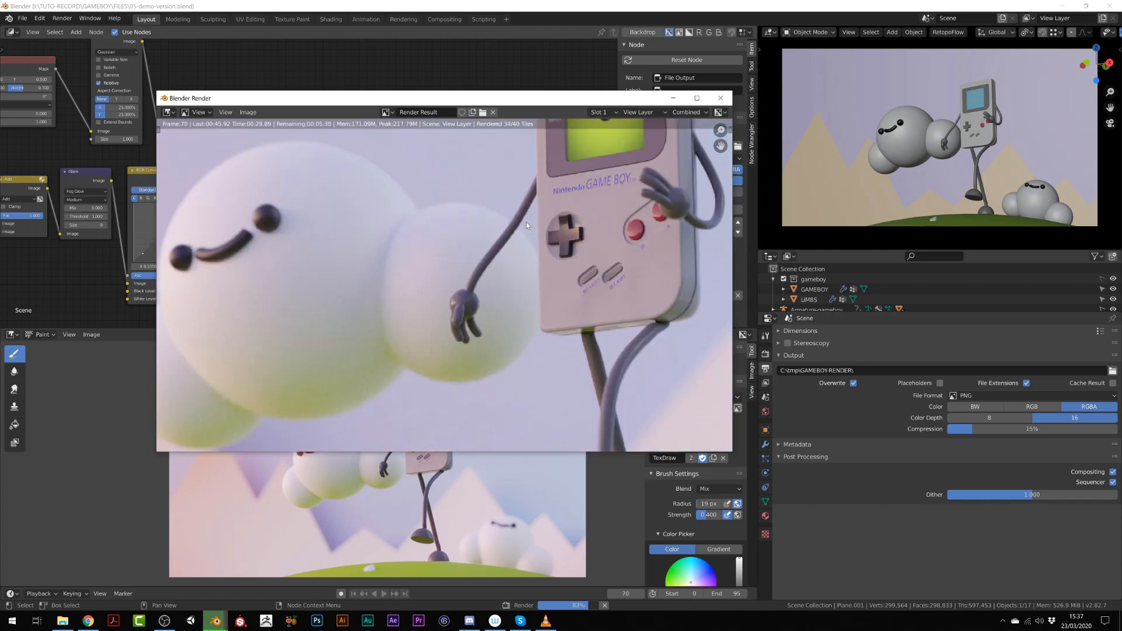
scroll(523, 221, "down", 5)
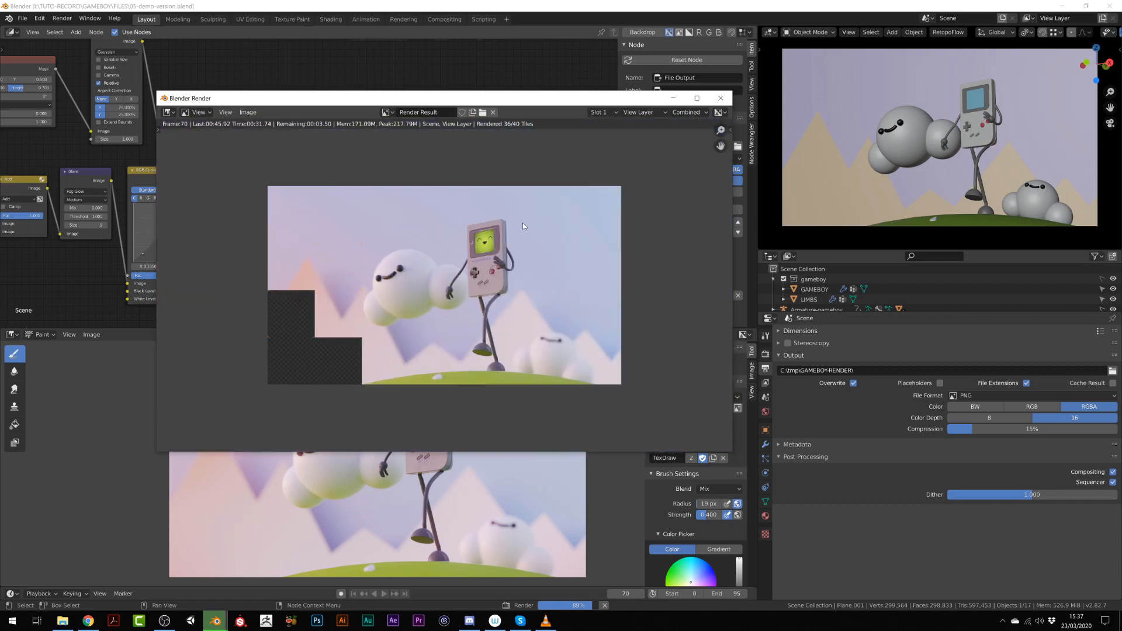
Switch to File Explorer and browse the RENDER folder to check the GAMEBOY PNG frames.
left_click(63, 620)
double_click(176, 108)
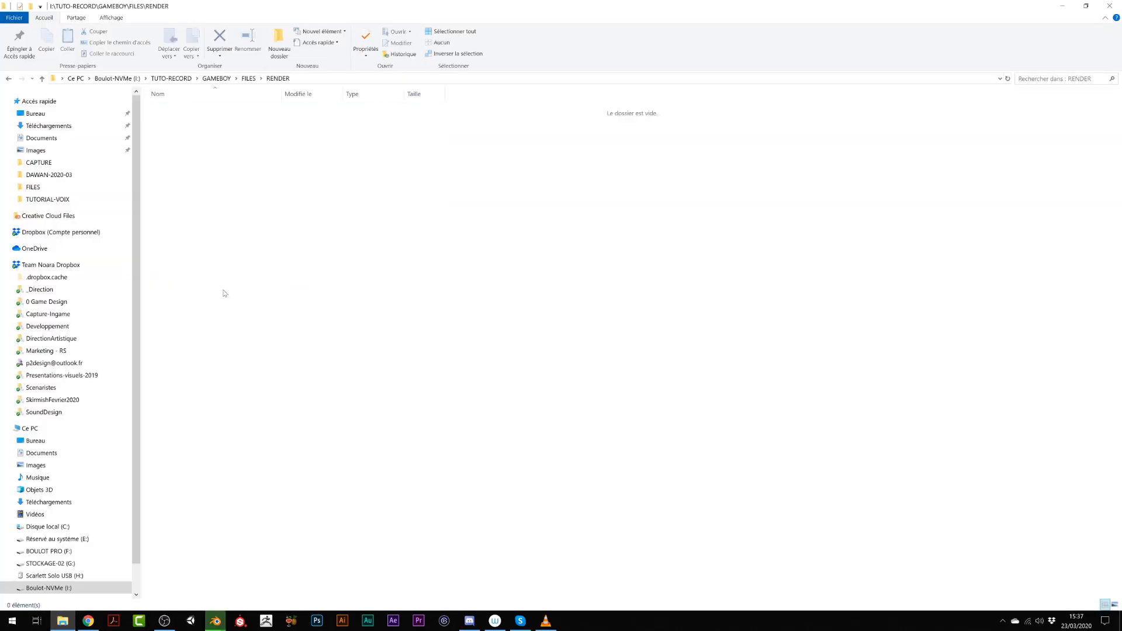
double_click(194, 115)
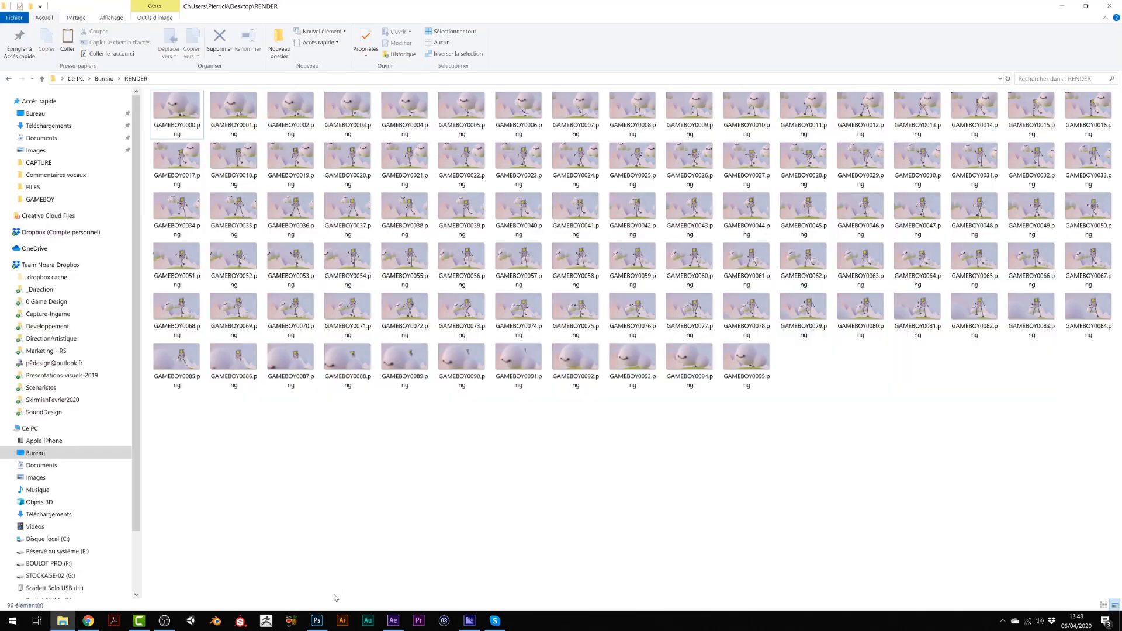
Start a new Blender session and turn the main 3D viewport area into the Video Sequencer.
left_click(216, 620)
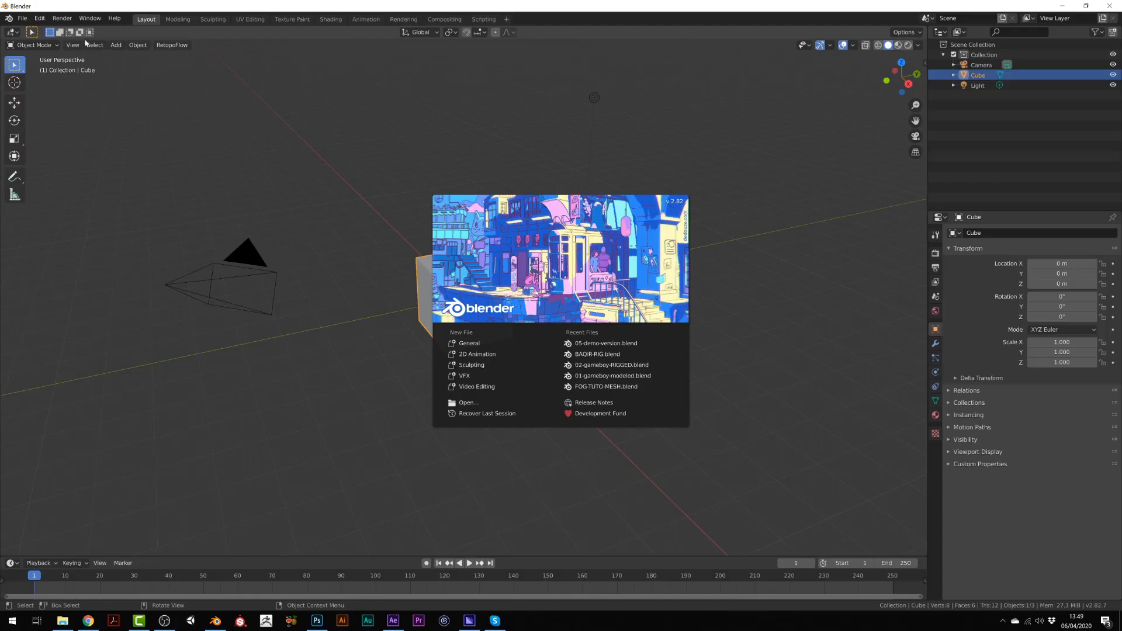
left_click(19, 42)
left_click(18, 46)
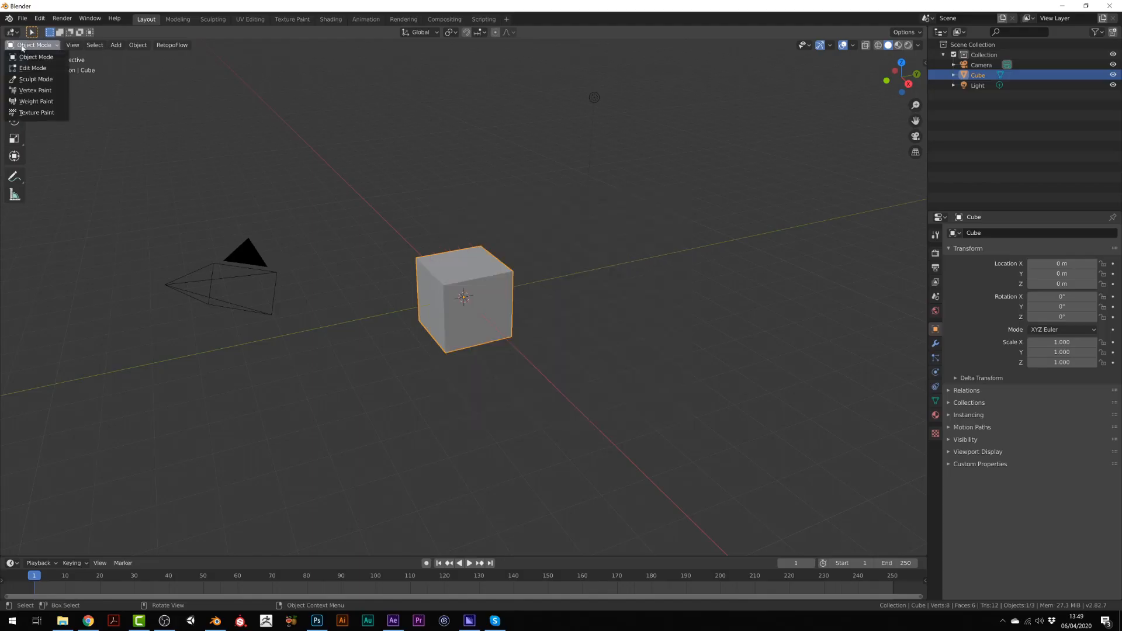
left_click(20, 57)
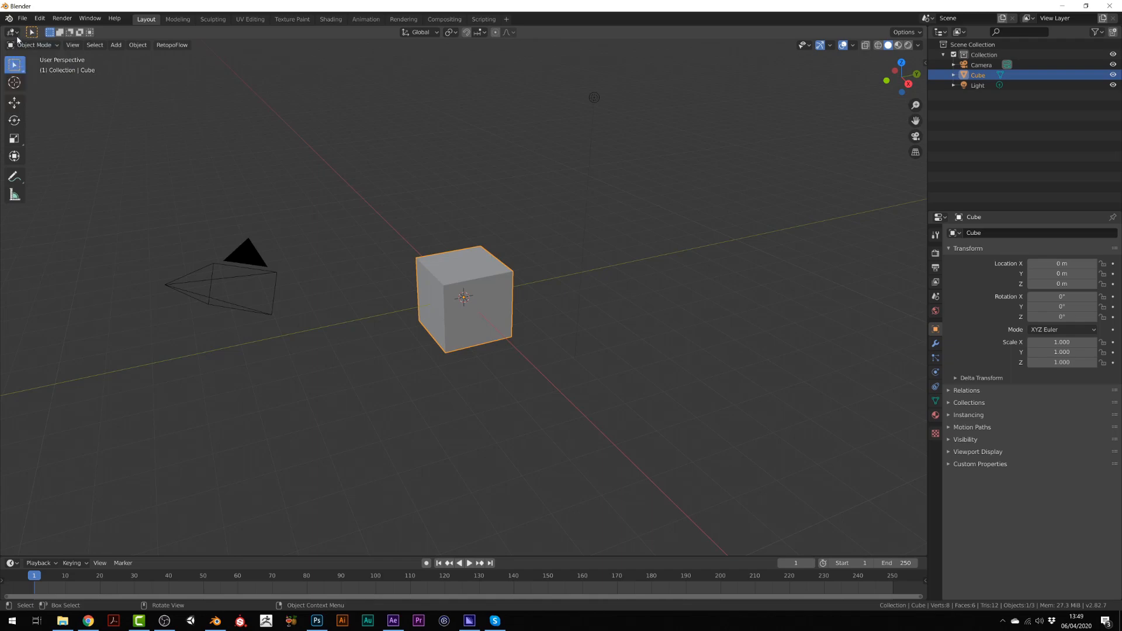
left_click(13, 33)
left_click(27, 133)
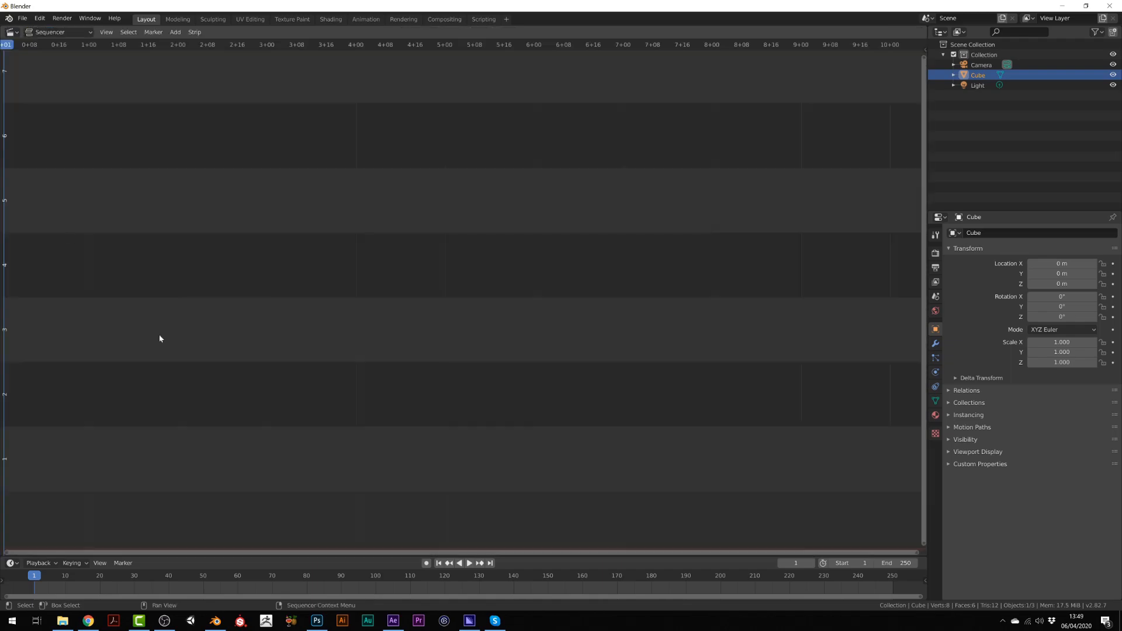
Add an image sequence strip using all the GAMEBOY PNG frames, starting from GAMEBOY0000.png, from the desktop's RENDER folder.
key("shift+a")
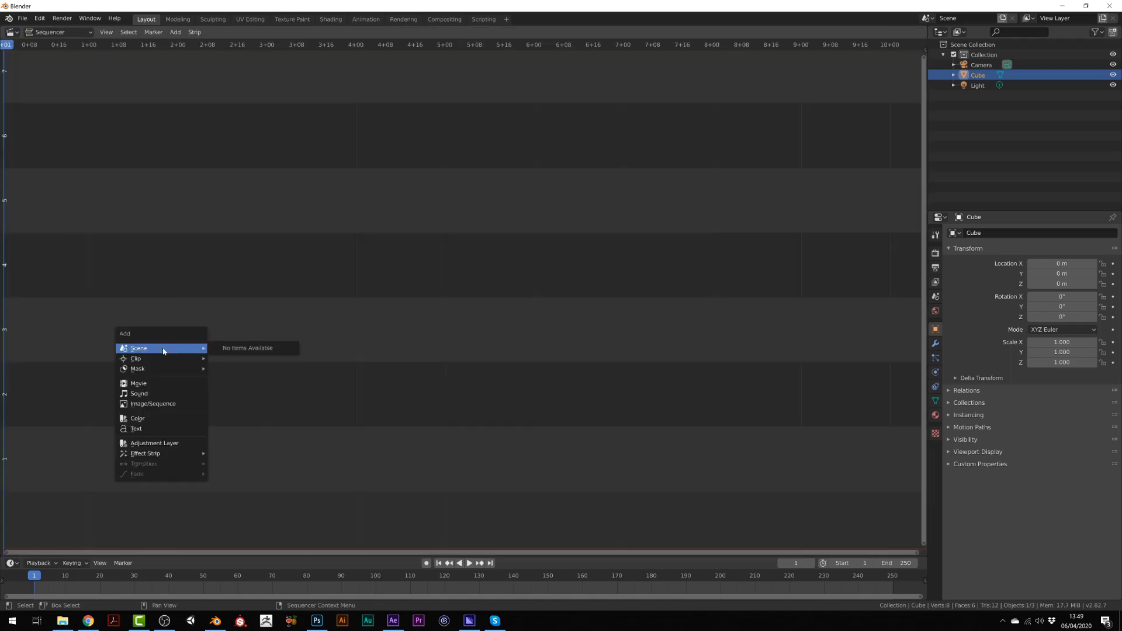
left_click(151, 404)
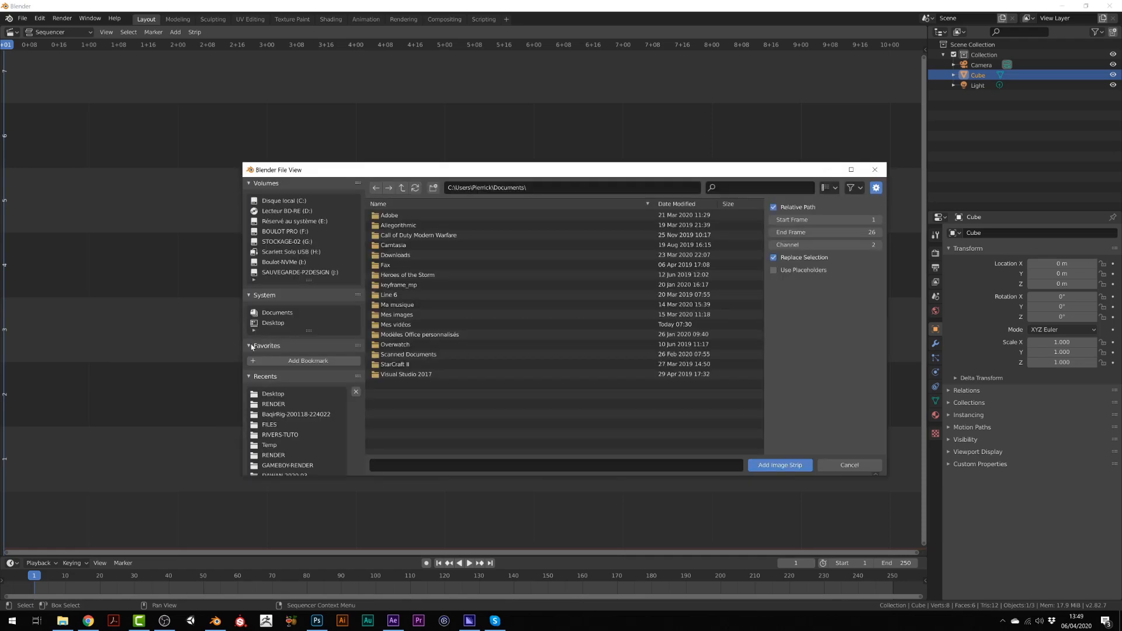
left_click(392, 216)
scroll(609, 432, "down", 20)
left_click(611, 448, "shift")
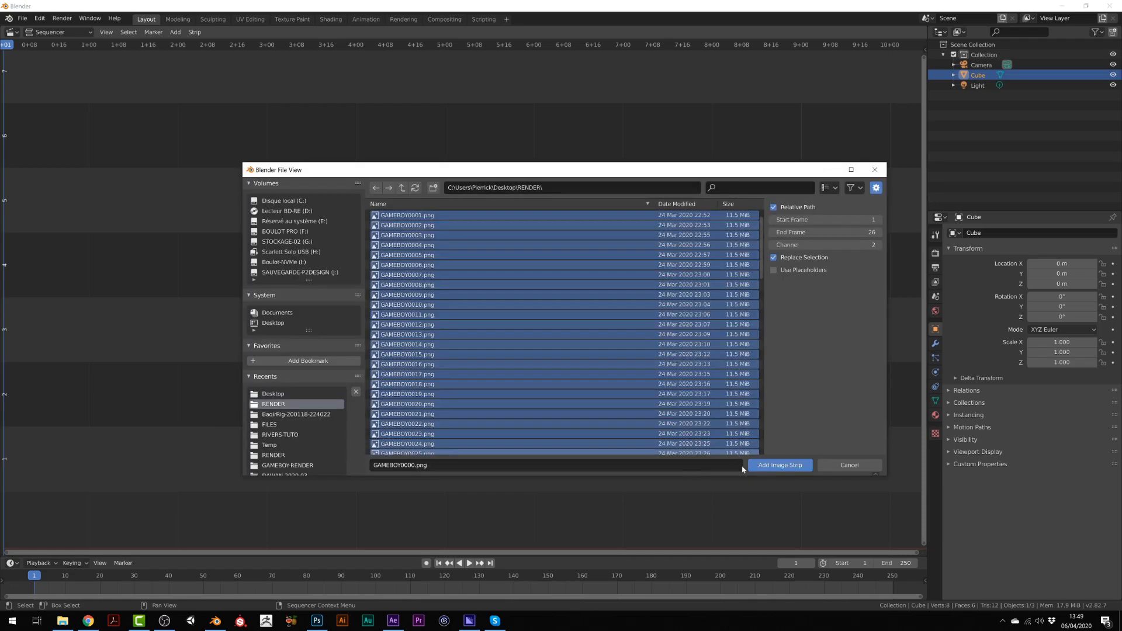
left_click(767, 466)
Enlarge the timeline area below the sequencer and set the scene's frame range to start at 0 and end at 96.
left_click_drag(287, 45, 360, 45)
left_click(935, 267)
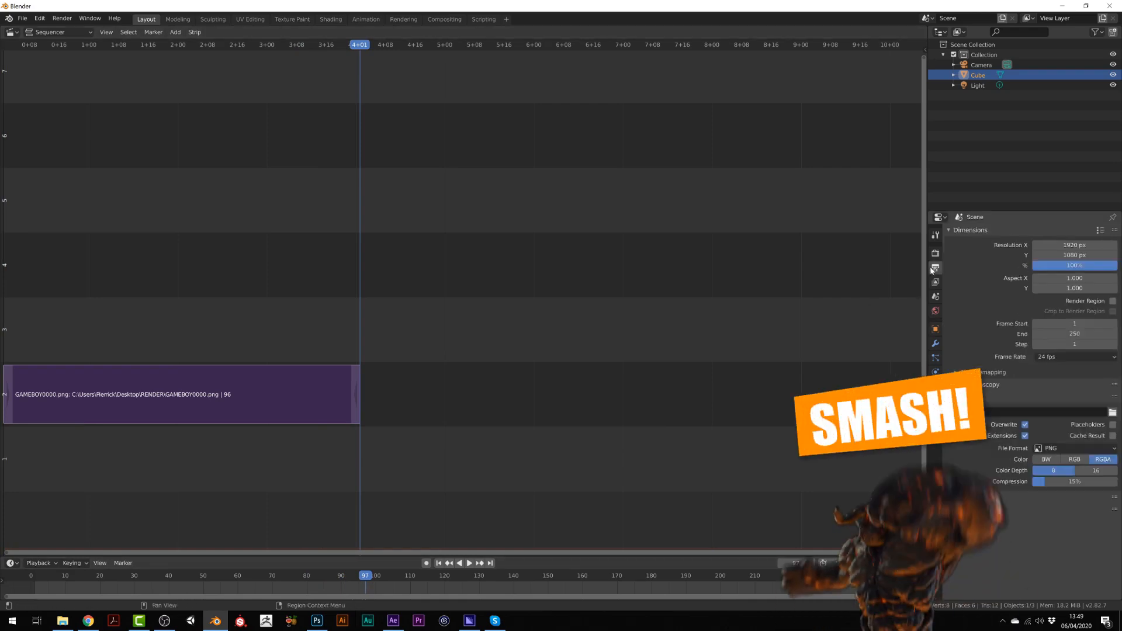
left_click_drag(679, 556, 680, 394)
double_click(1074, 324)
type("0")
key("Tab")
type("96")
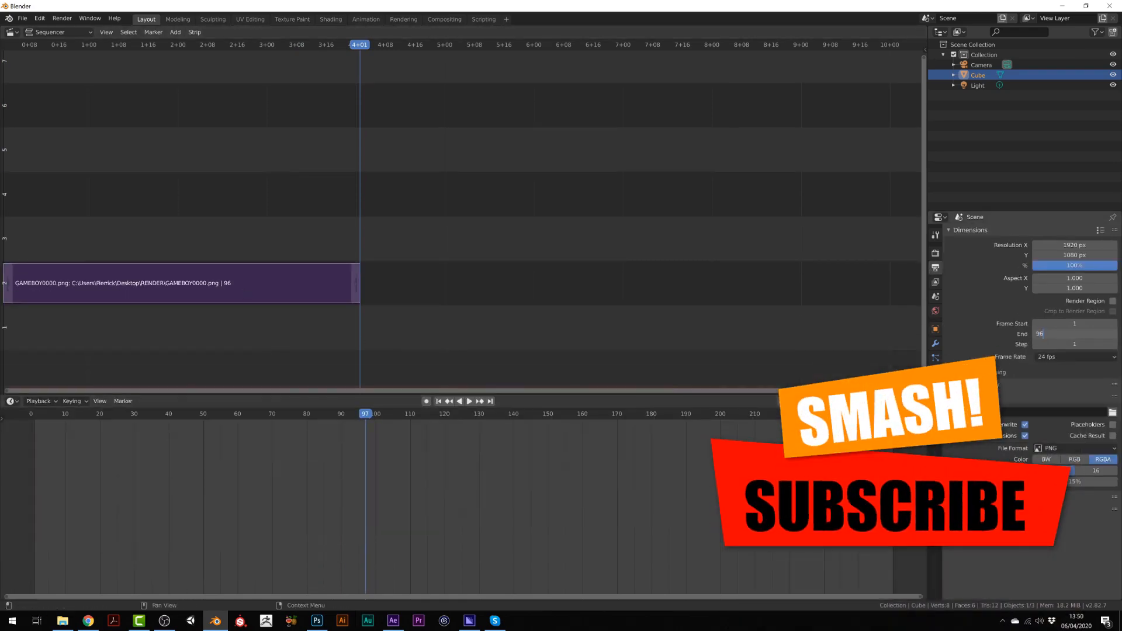
key("Return")
Shift the image strip one frame earlier to start at frame 0, and check it with playback and a test render.
left_click_drag(359, 45, 1, 58)
left_click_drag(232, 296, 228, 295)
key("space")
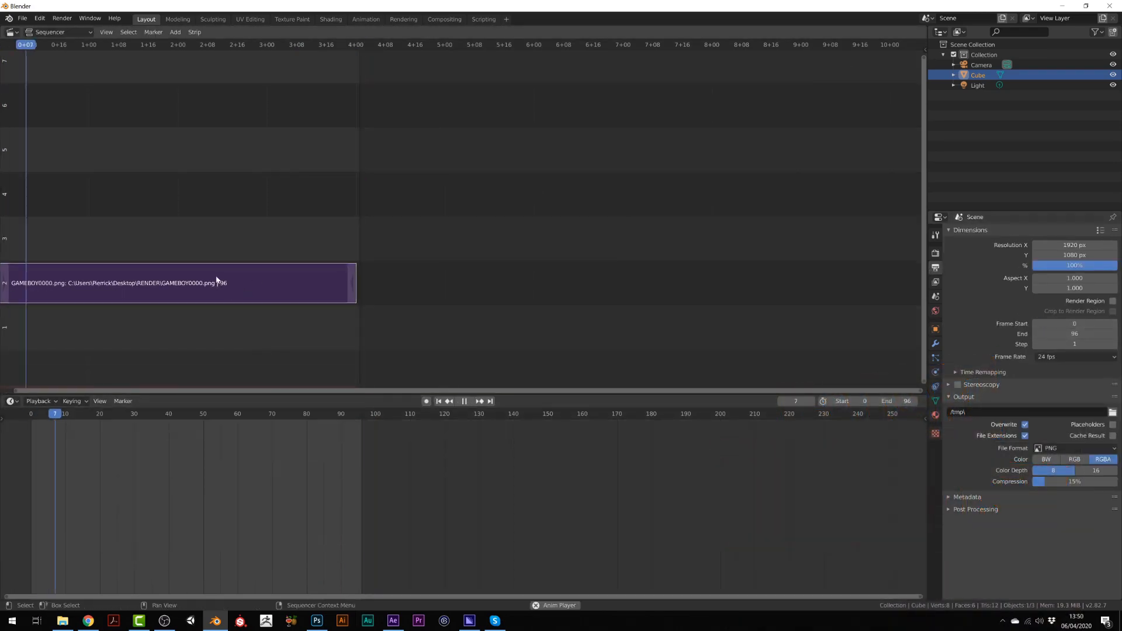
key("space")
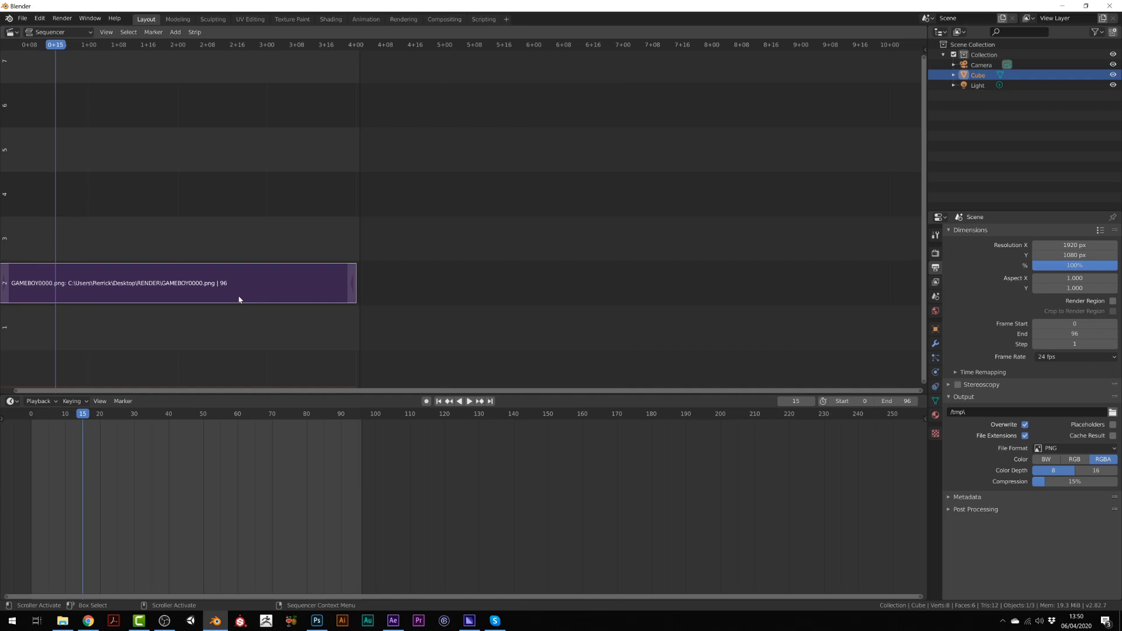
key("F12")
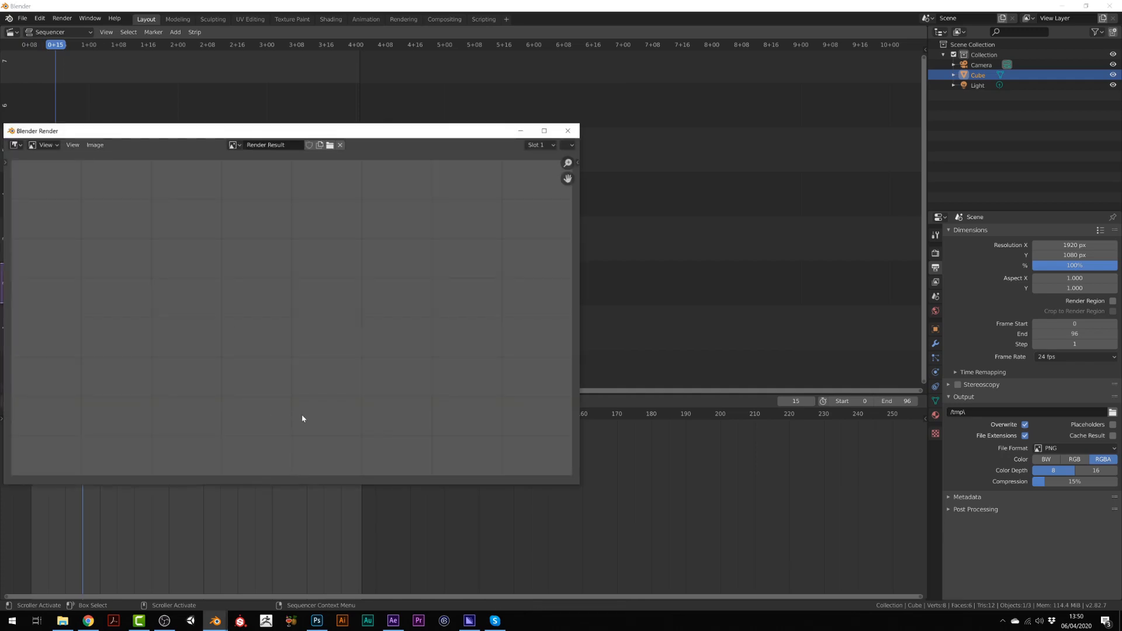
left_click(567, 130)
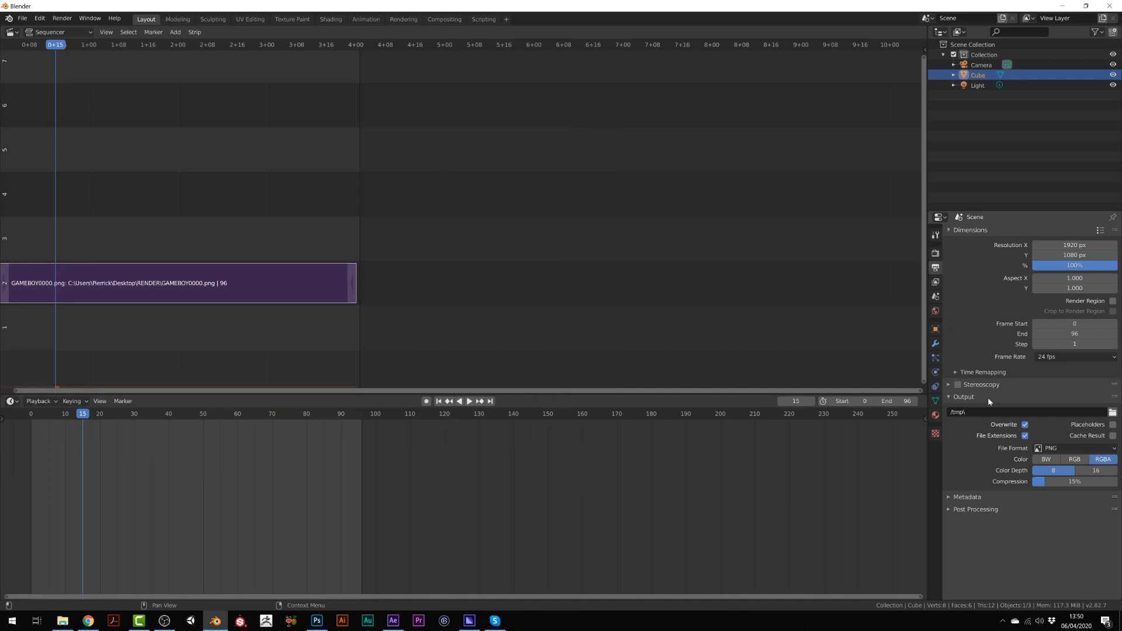
Set the render output path to the Desktop folder with the file name GB.
left_click(1113, 412)
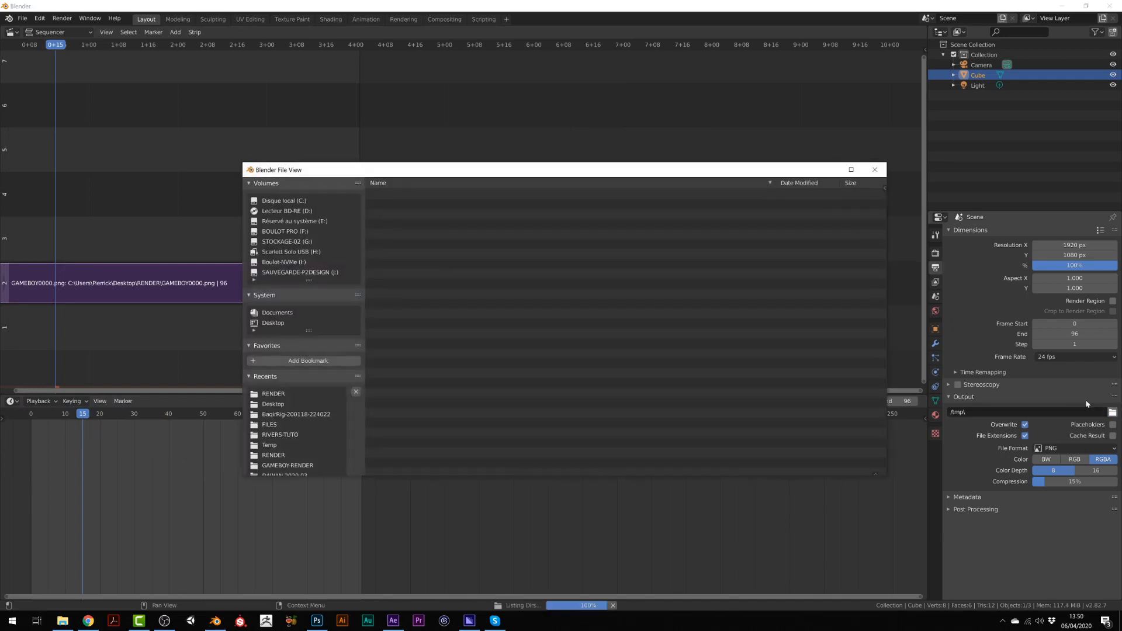
left_click(273, 323)
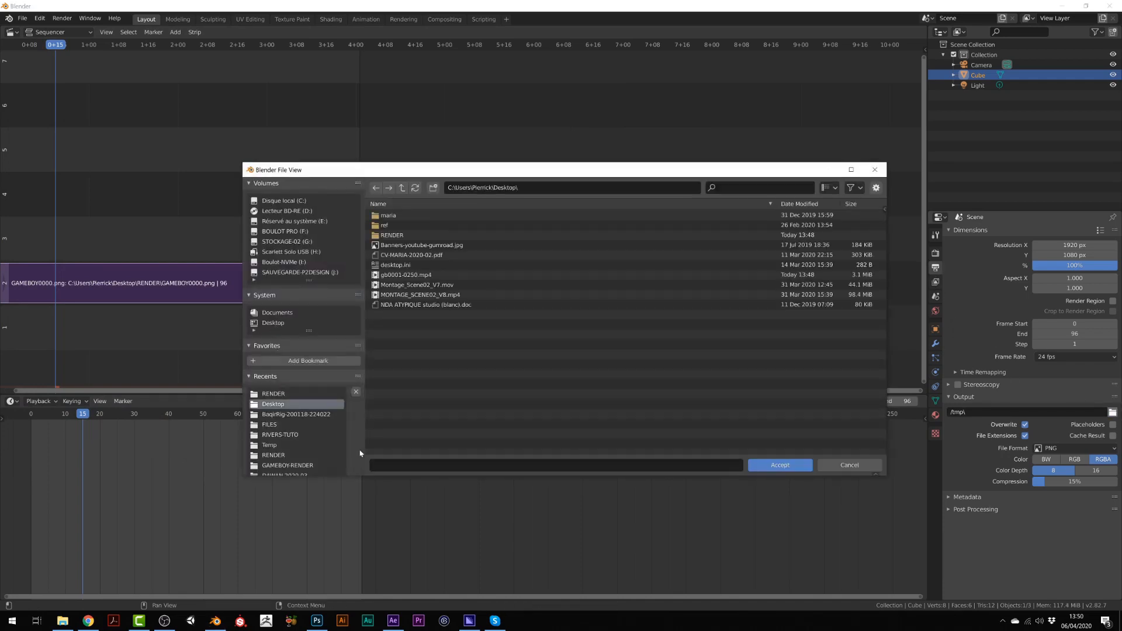
left_click(401, 467)
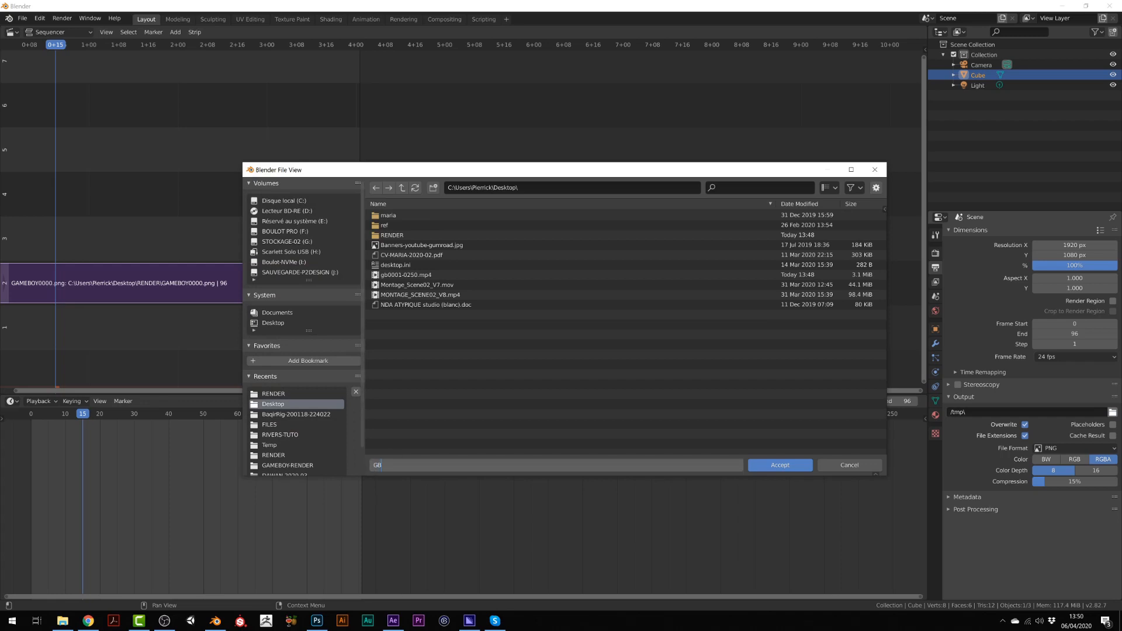
type("GB")
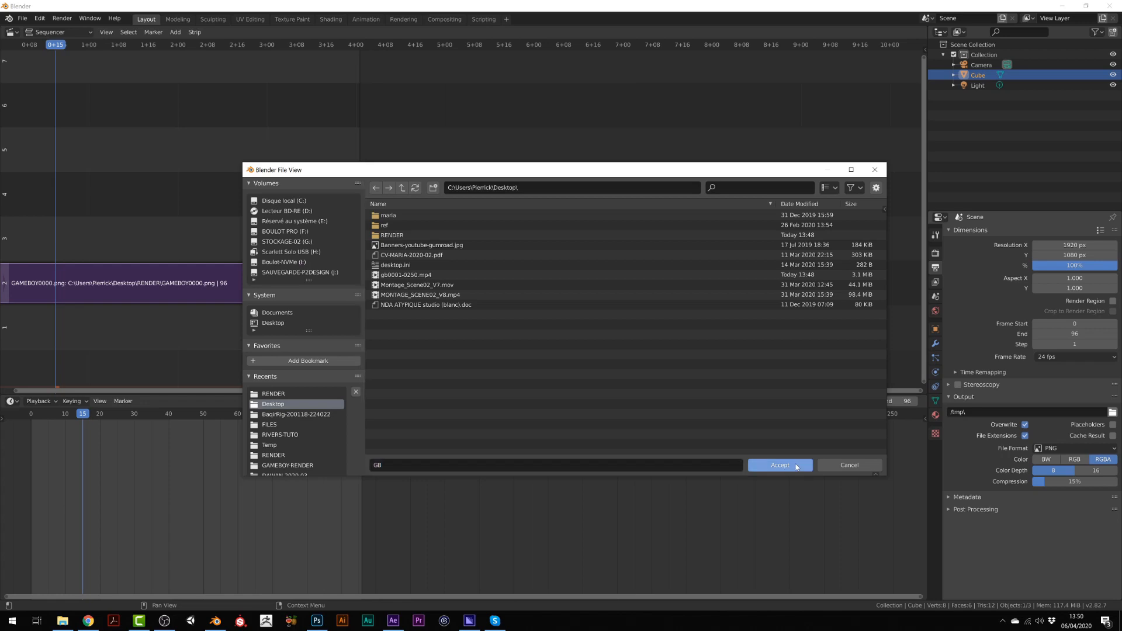
left_click(795, 463)
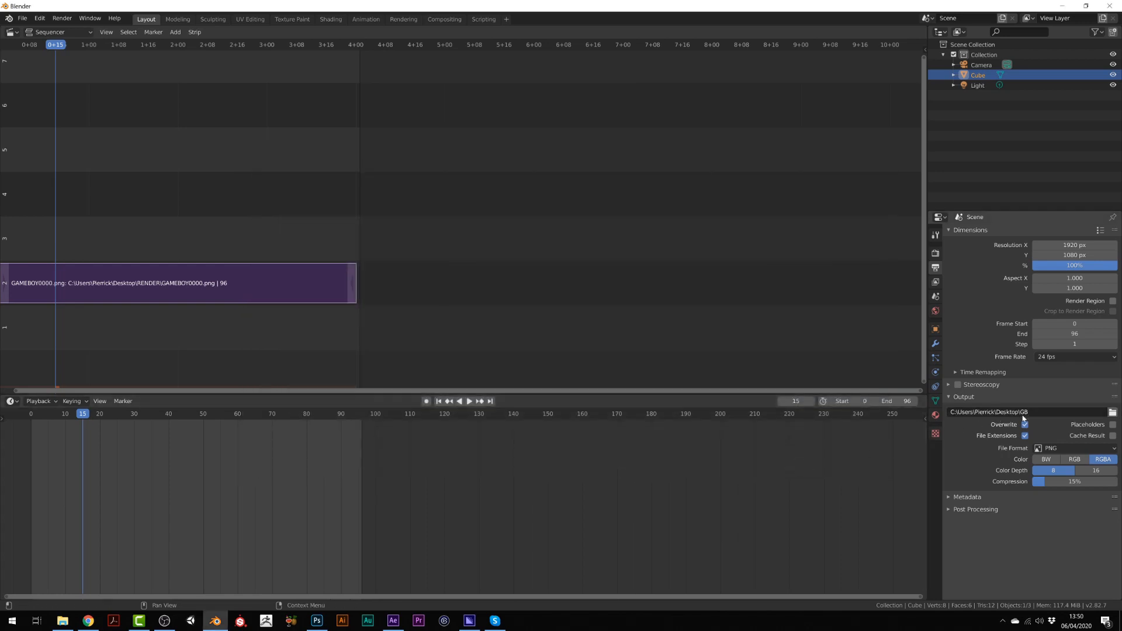
Set the output file format to FFmpeg video and its encoding container to MPEG-4.
left_click(1064, 450)
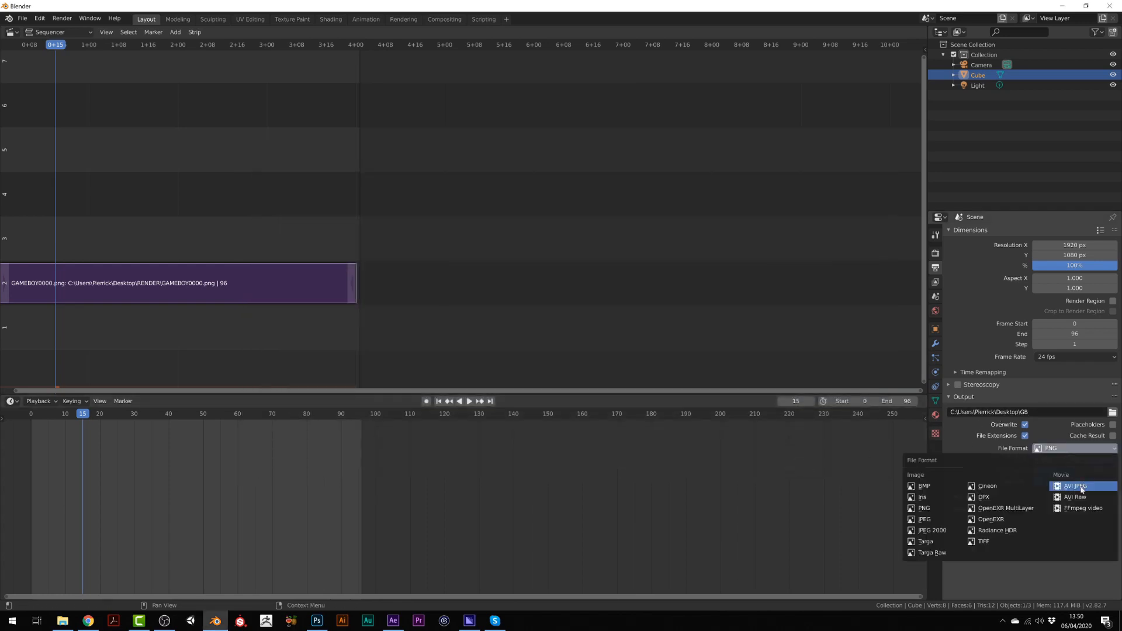
left_click(1083, 508)
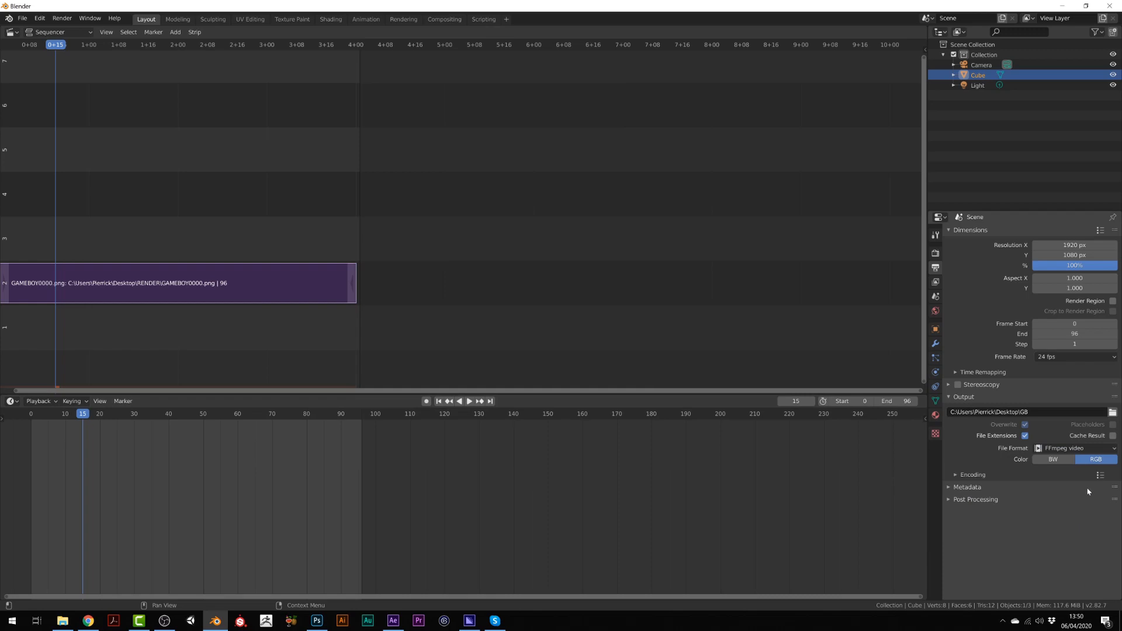
left_click(973, 475)
left_click(1057, 490)
left_click(1068, 457)
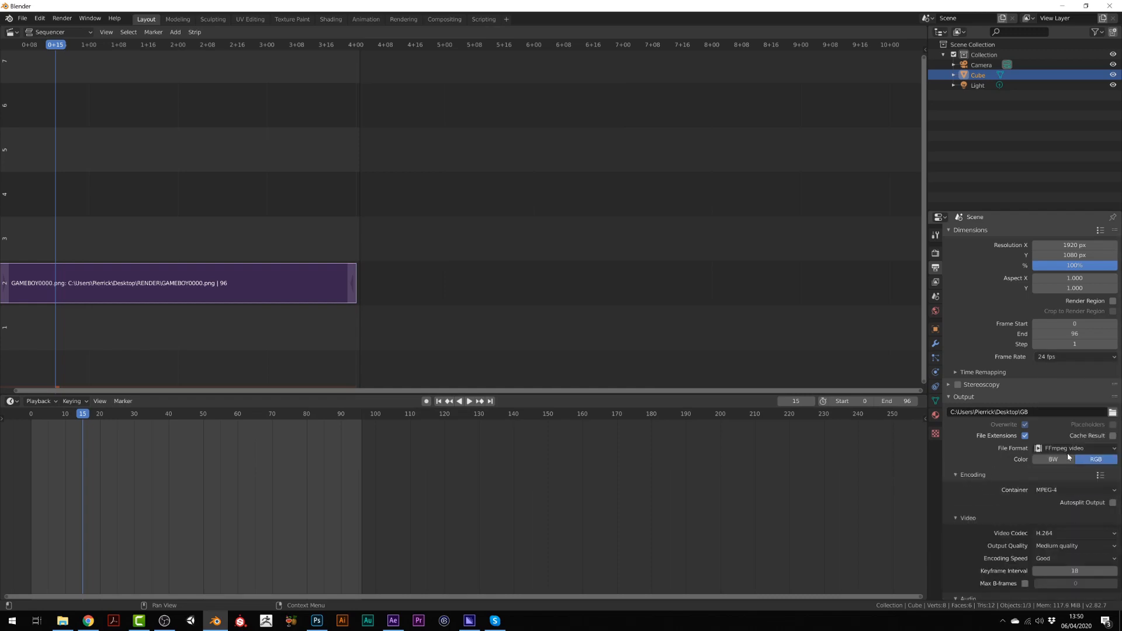
Set the video's Output Quality to Perceptually lossless and review the remaining encoding settings.
left_click(1074, 546)
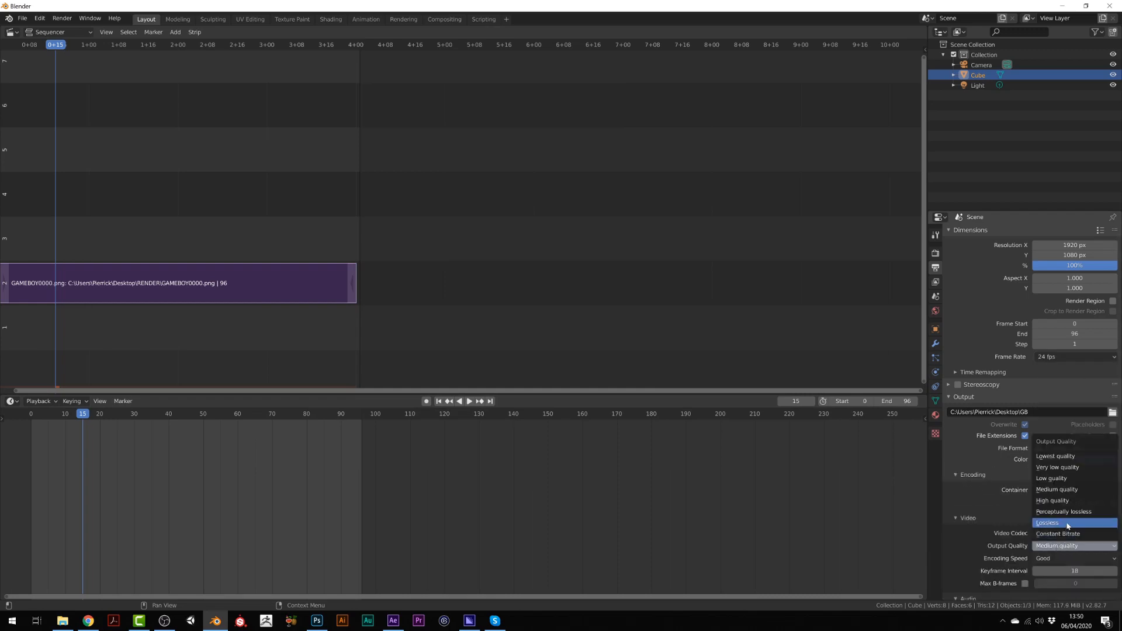
left_click(1067, 524)
left_click(1059, 560)
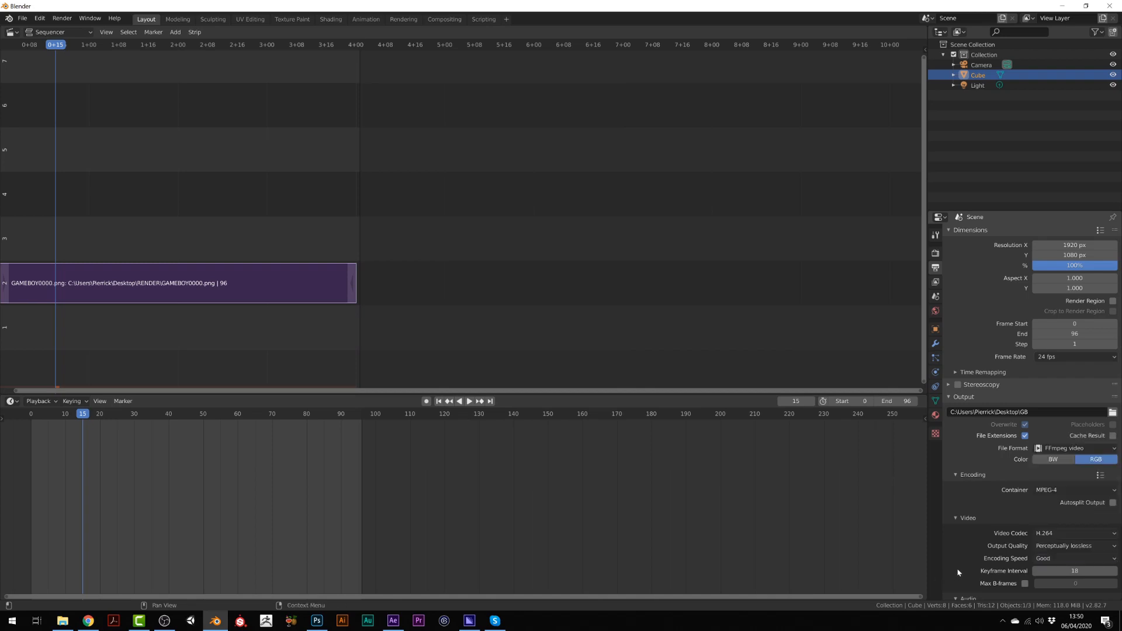
scroll(958, 567, "down", 4)
scroll(1035, 321, "up", 4)
Render the full animation to the video file and close the render window.
left_click(62, 18)
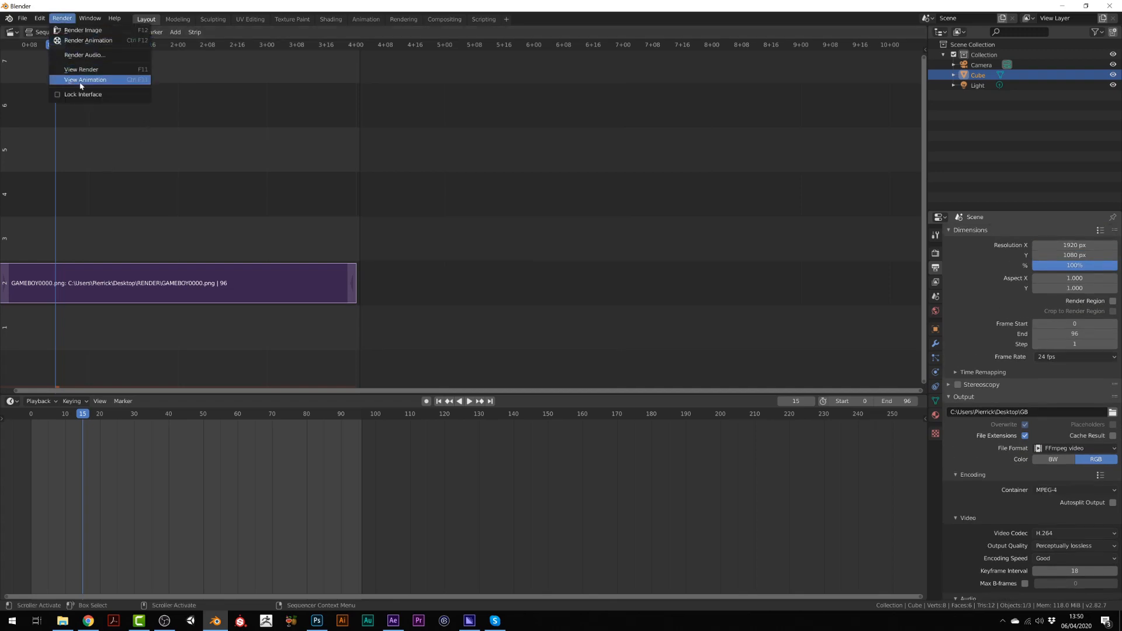
left_click(94, 40)
left_click_drag(349, 12, 430, 121)
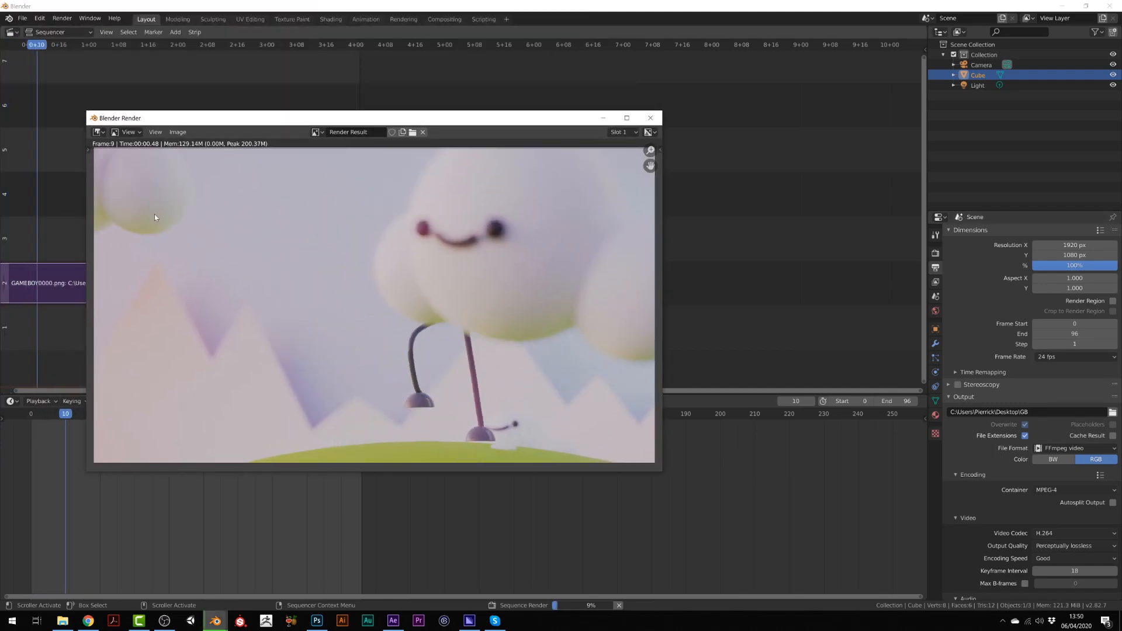
left_click(650, 117)
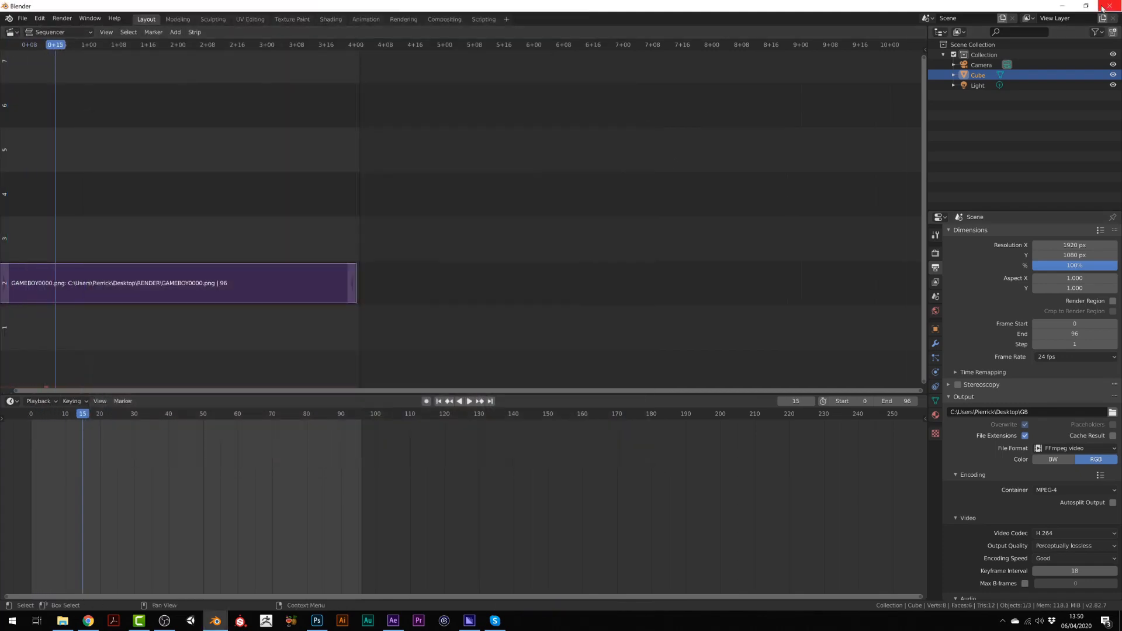
Close Blender and play the rendered video GB0000-0096.mp4 from the desktop.
left_click(1109, 6)
left_click(584, 321)
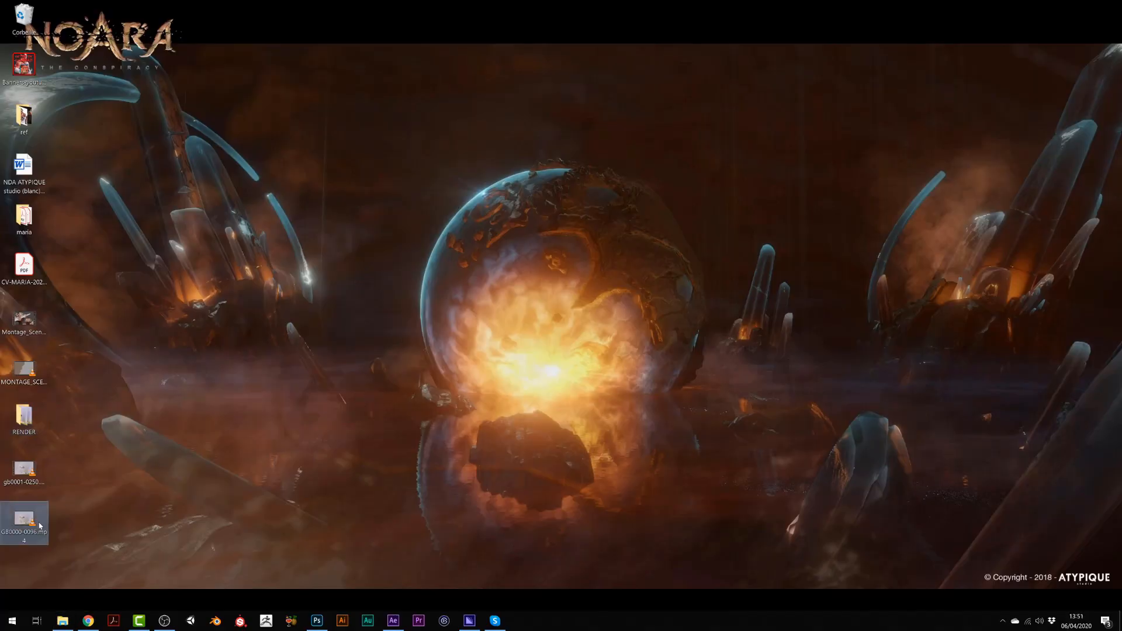
double_click(24, 471)
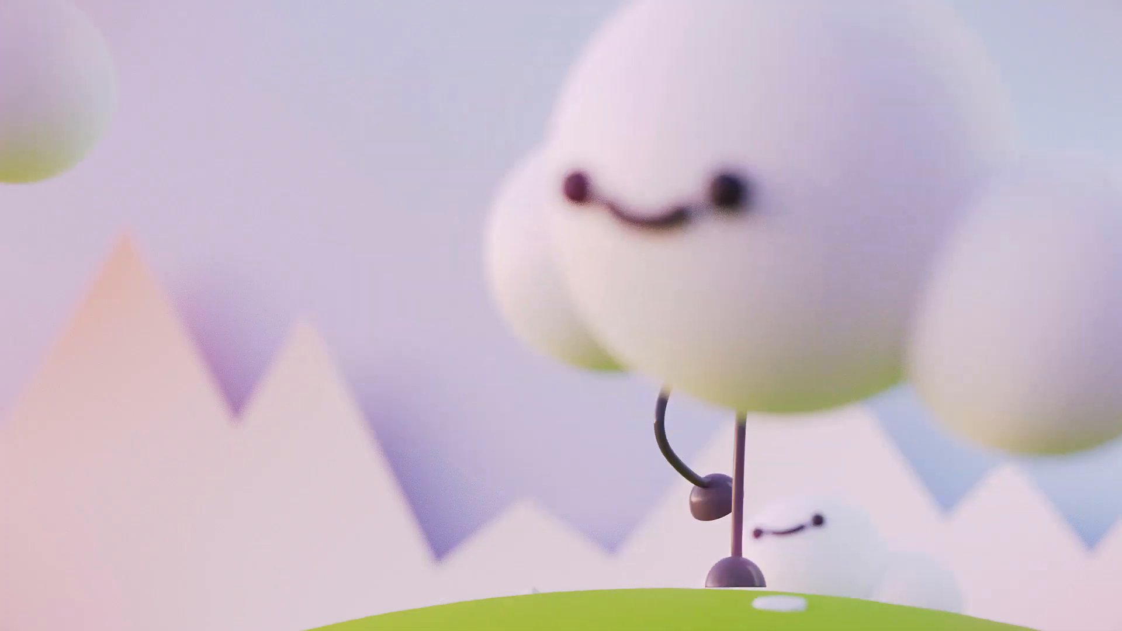